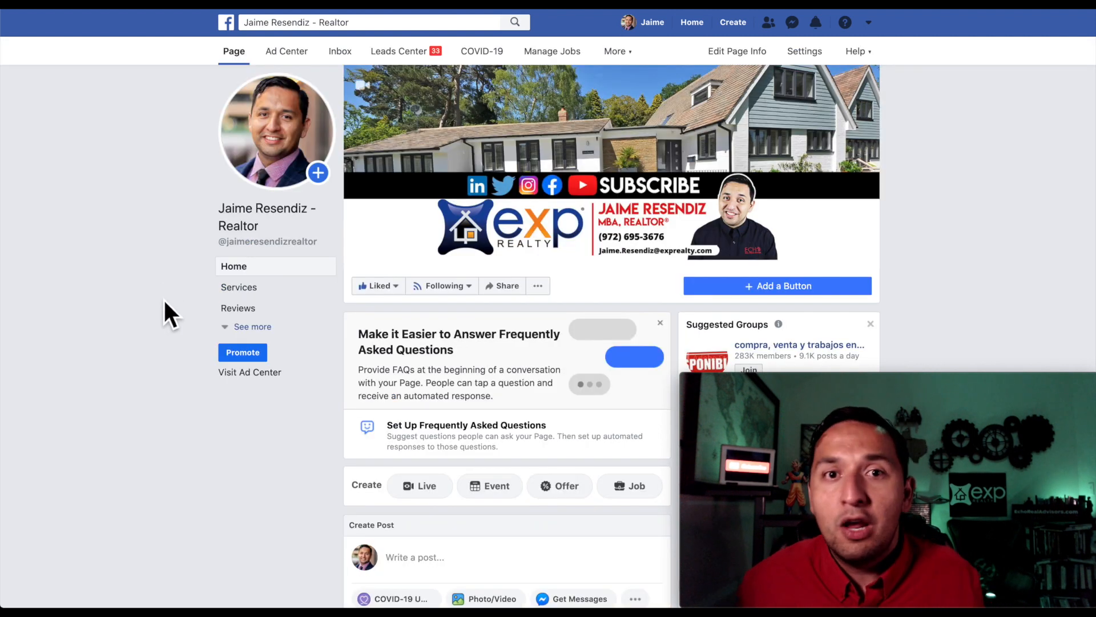
# Step: Look over the Create options and the Promote dialog's ways to grow the business from the Facebook page
pyautogui.click(730, 23)
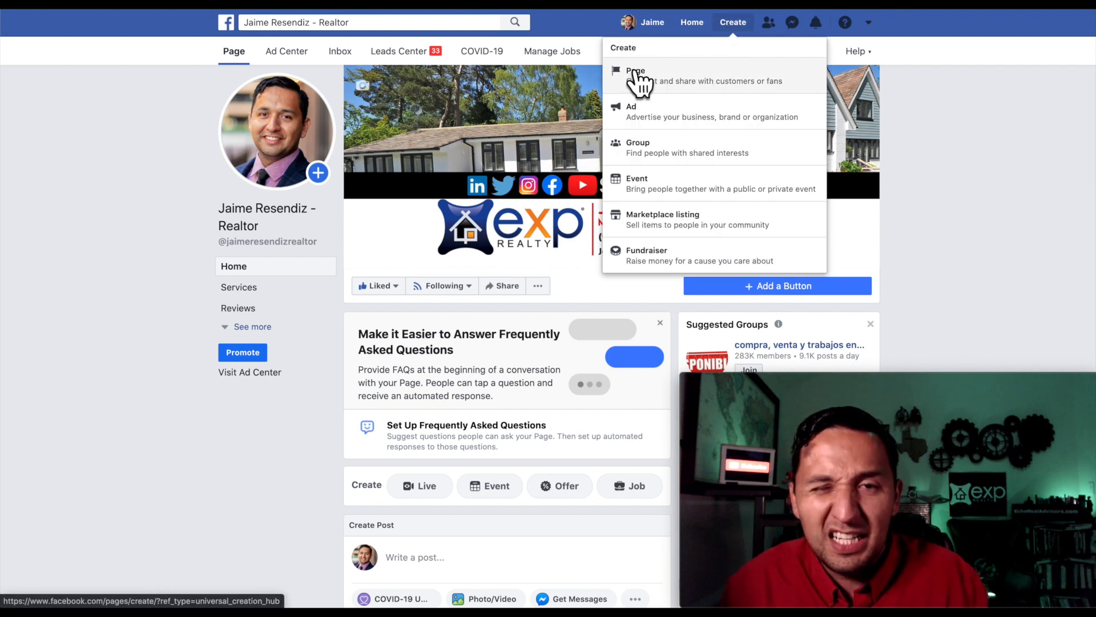
pyautogui.click(979, 166)
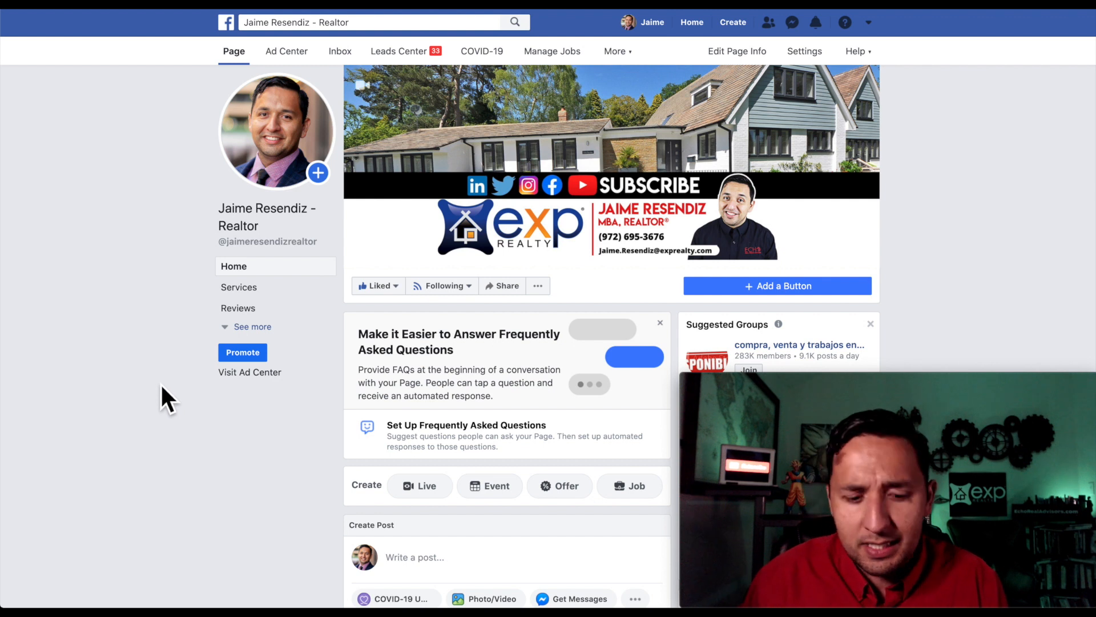
pyautogui.click(241, 353)
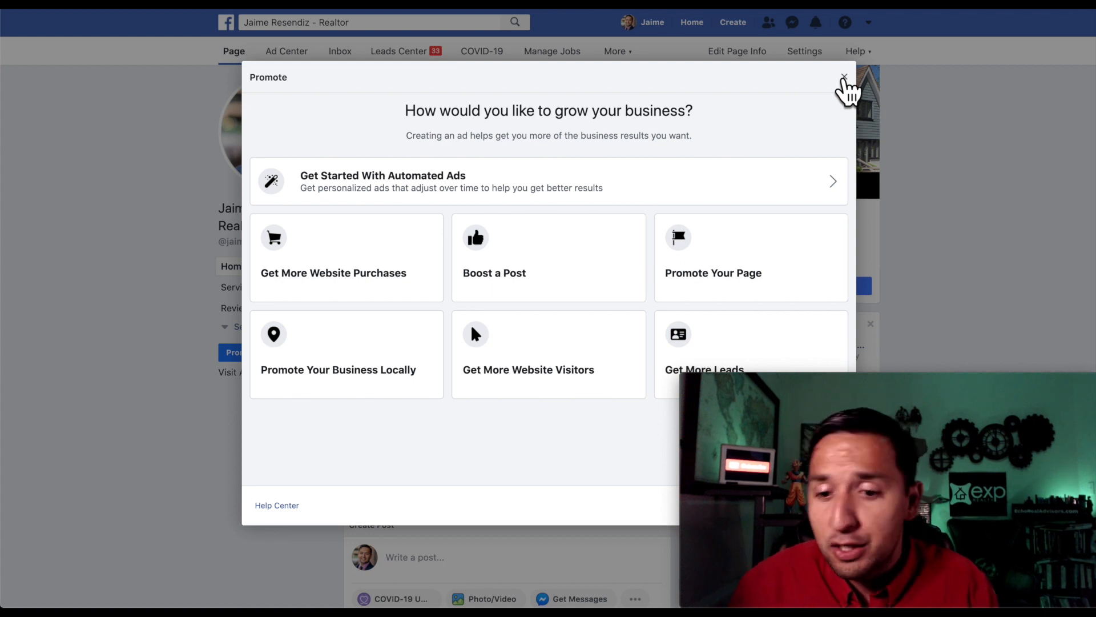
pyautogui.click(844, 78)
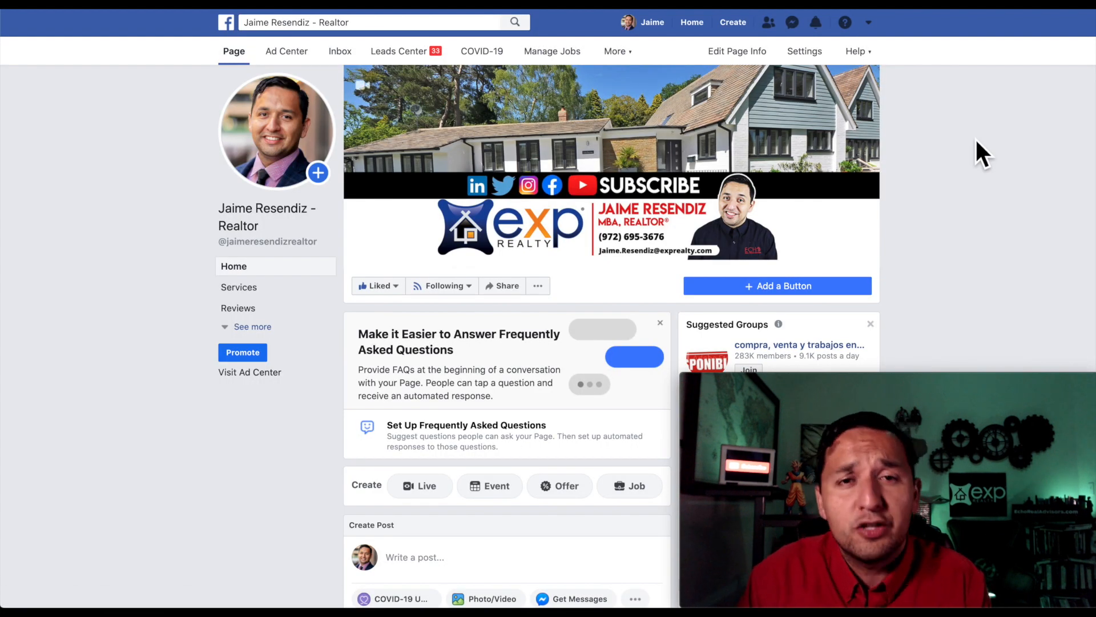
# Step: Start creating a new ad from the Facebook page so that Ads Manager opens
pyautogui.click(737, 27)
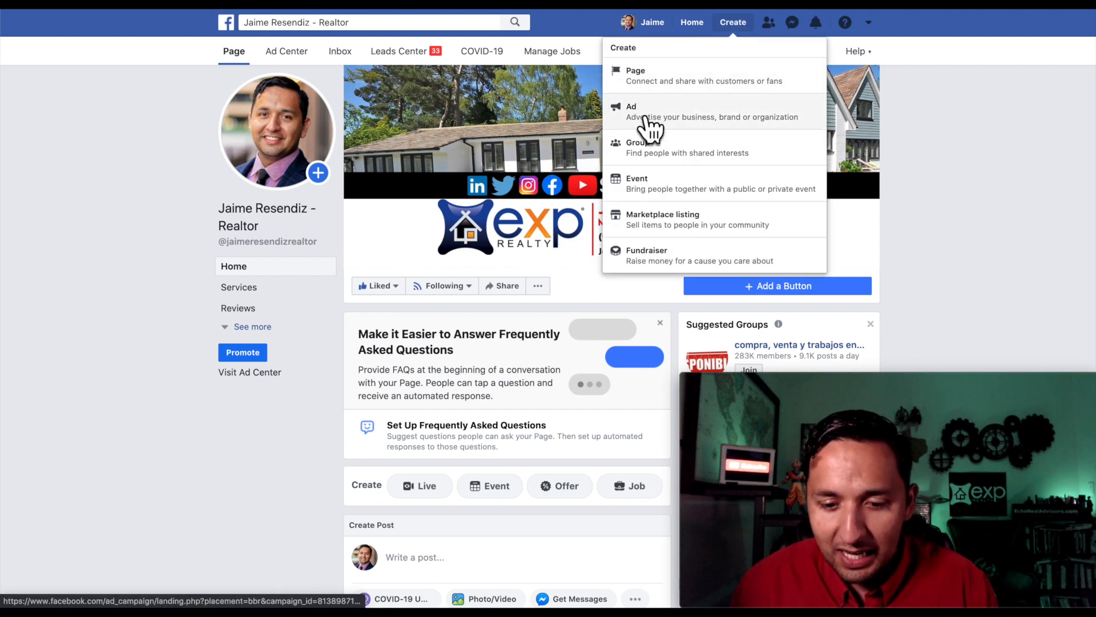
pyautogui.click(869, 23)
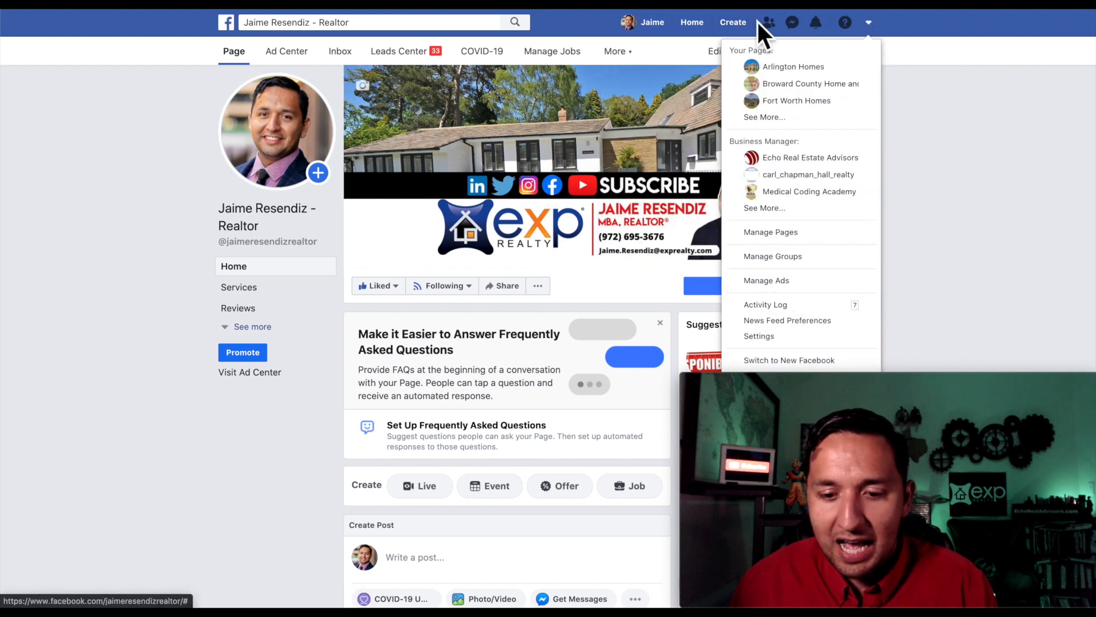
pyautogui.click(737, 24)
pyautogui.click(658, 117)
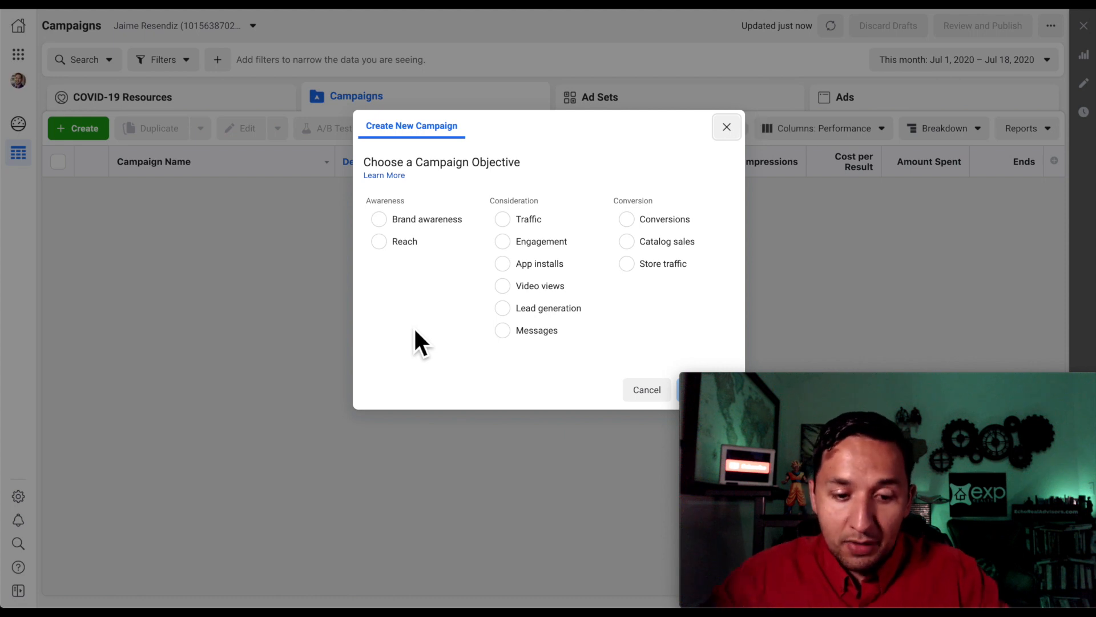
# Step: Dismiss the new campaign dialog and view the list of available ad accounts, keeping the current account
pyautogui.click(727, 128)
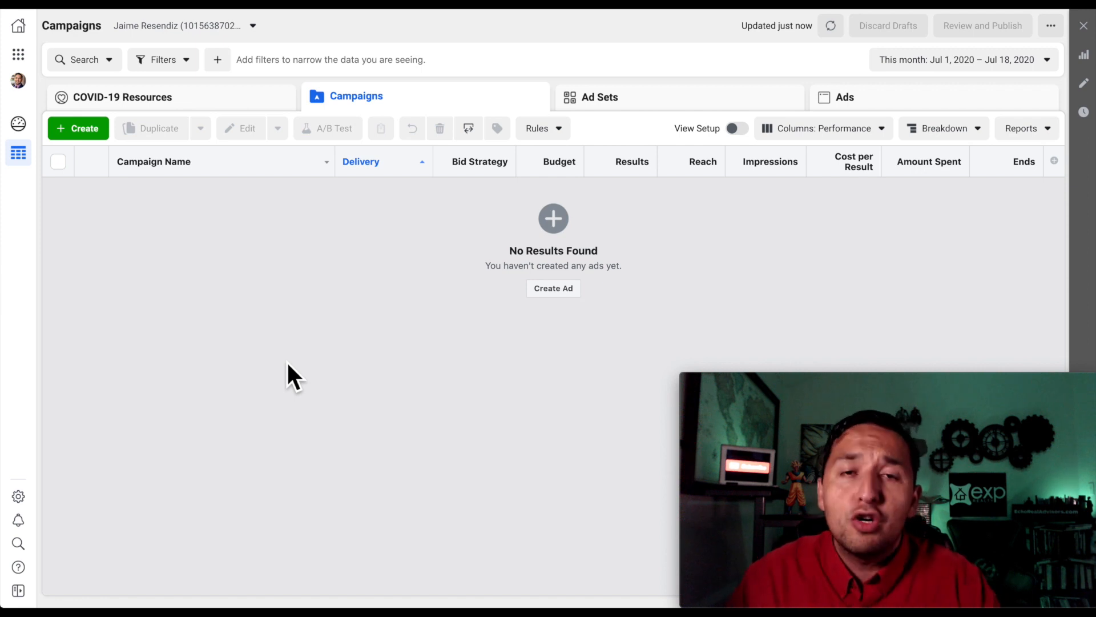
pyautogui.click(171, 25)
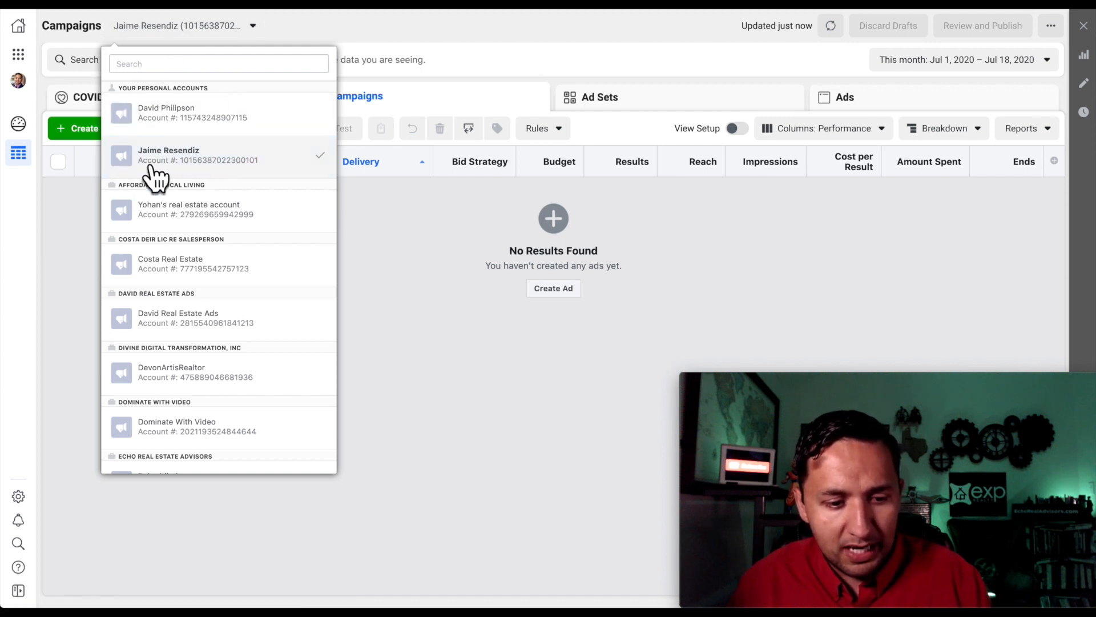
pyautogui.click(402, 334)
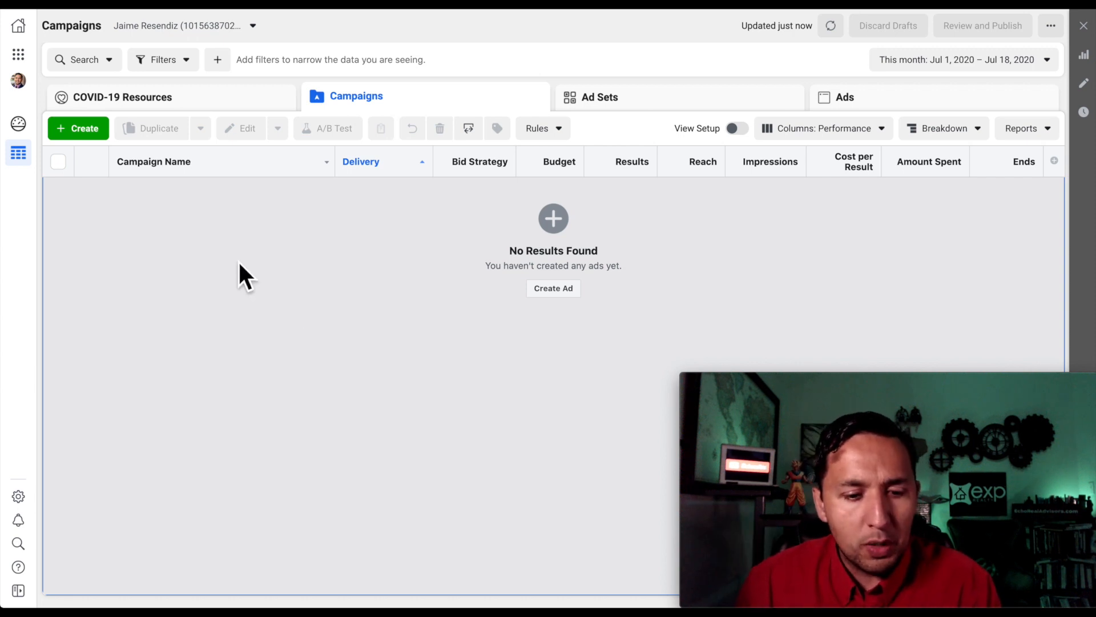
# Step: Create a new campaign with the Traffic objective
pyautogui.click(84, 129)
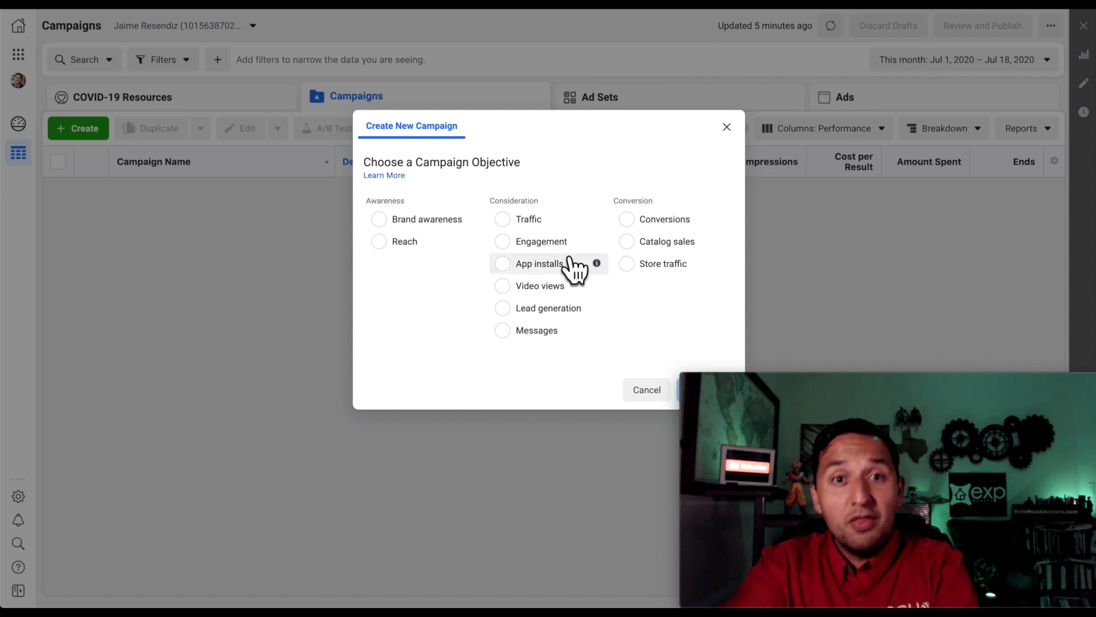
pyautogui.click(520, 217)
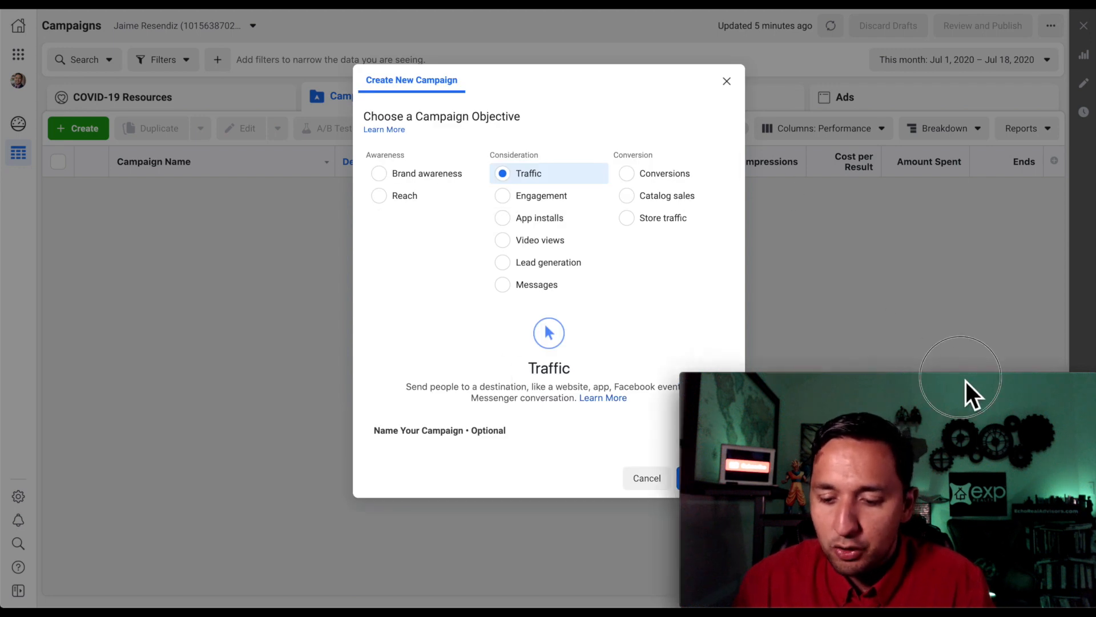
pyautogui.moveTo(966, 381); pyautogui.dragTo(976, 239)
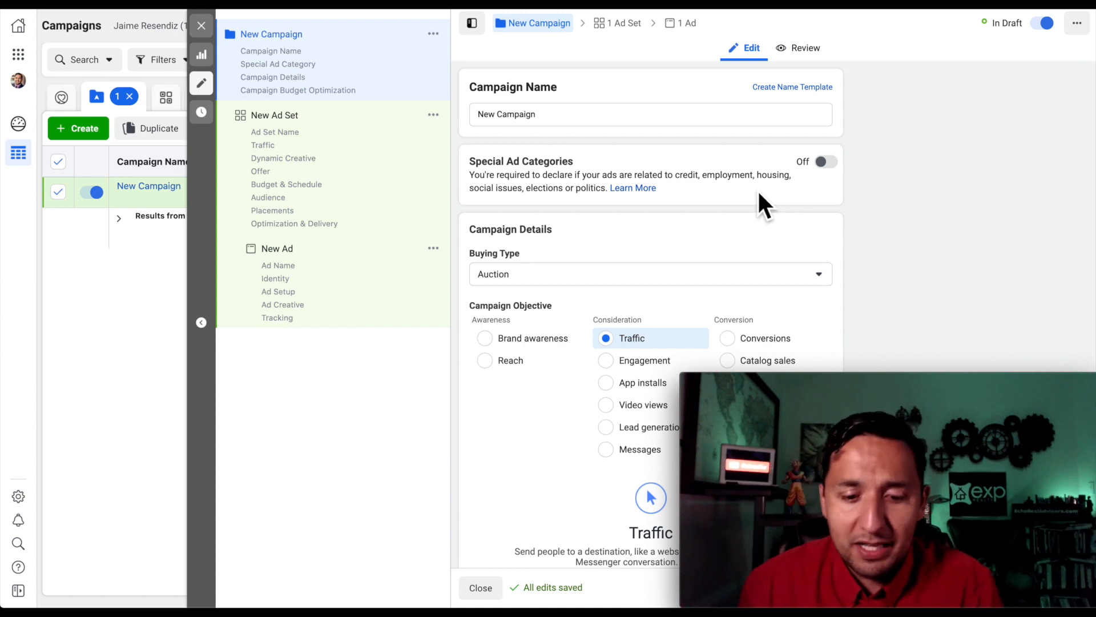
# Step: Examine the campaign's special ad category, buying type, objective, spending limit and A/B test settings
pyautogui.scroll(-1, 759, 193)
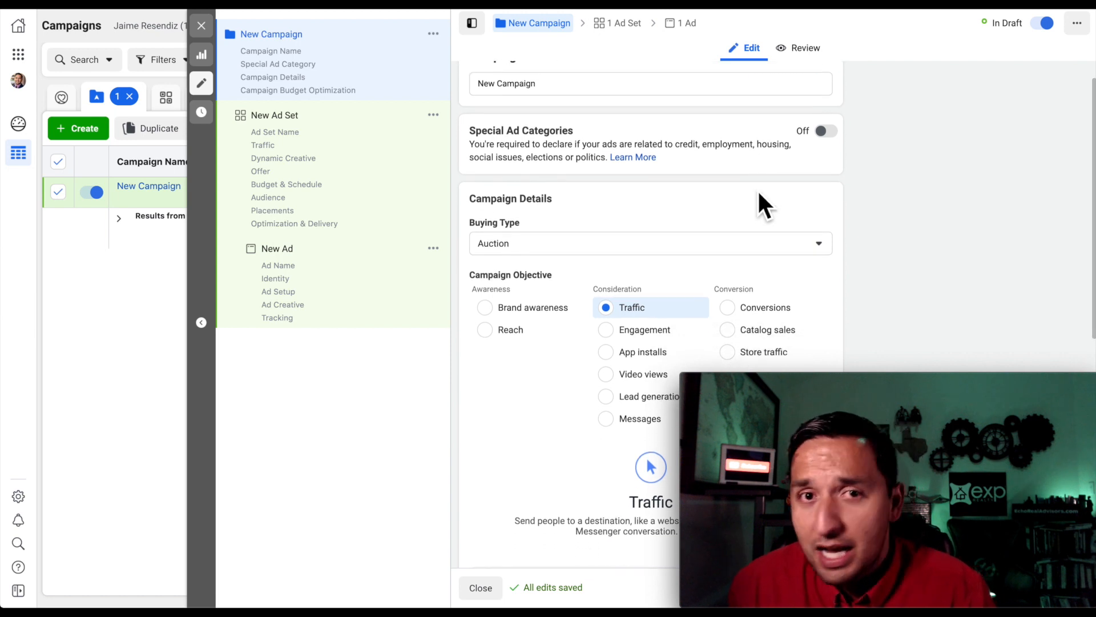
pyautogui.scroll(-1, 759, 193)
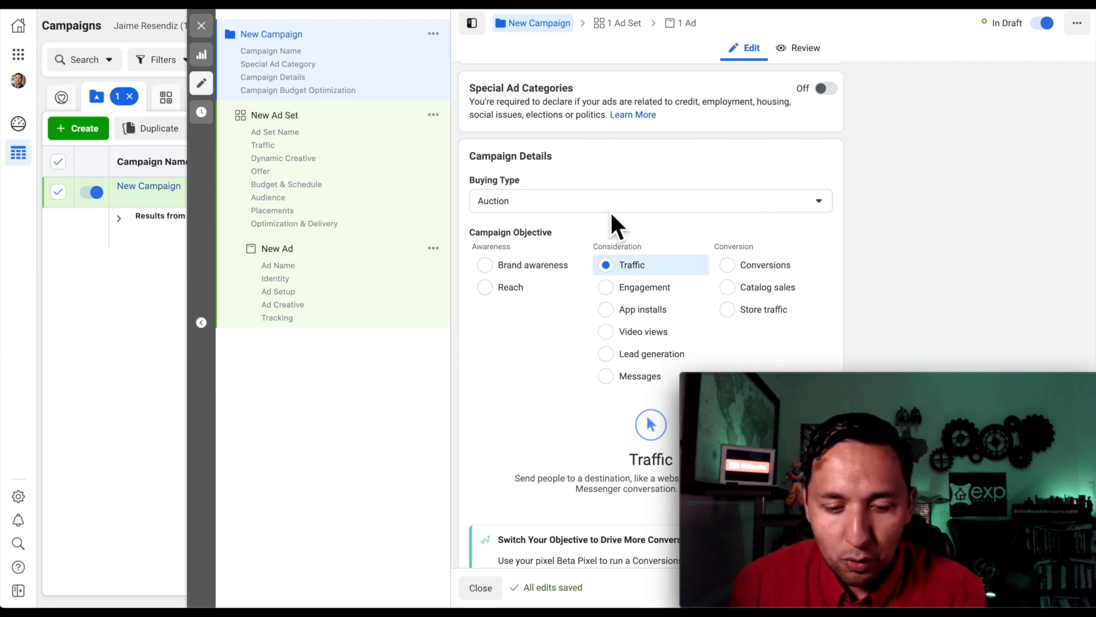
pyautogui.scroll(-2, 610, 210)
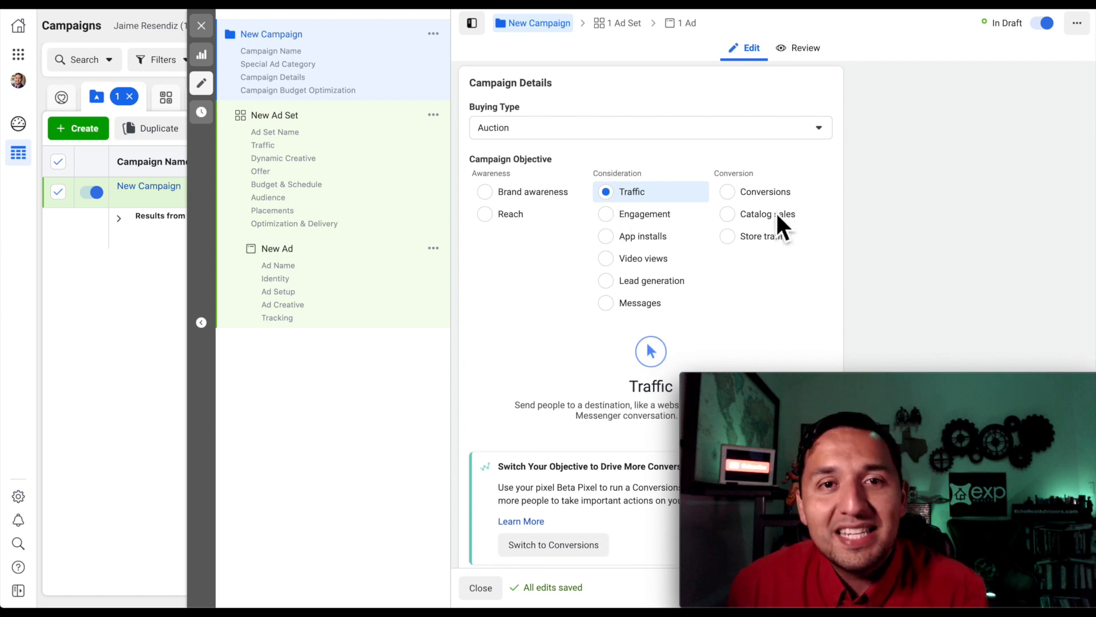
pyautogui.scroll(-2, 775, 208)
pyautogui.scroll(2, 775, 208)
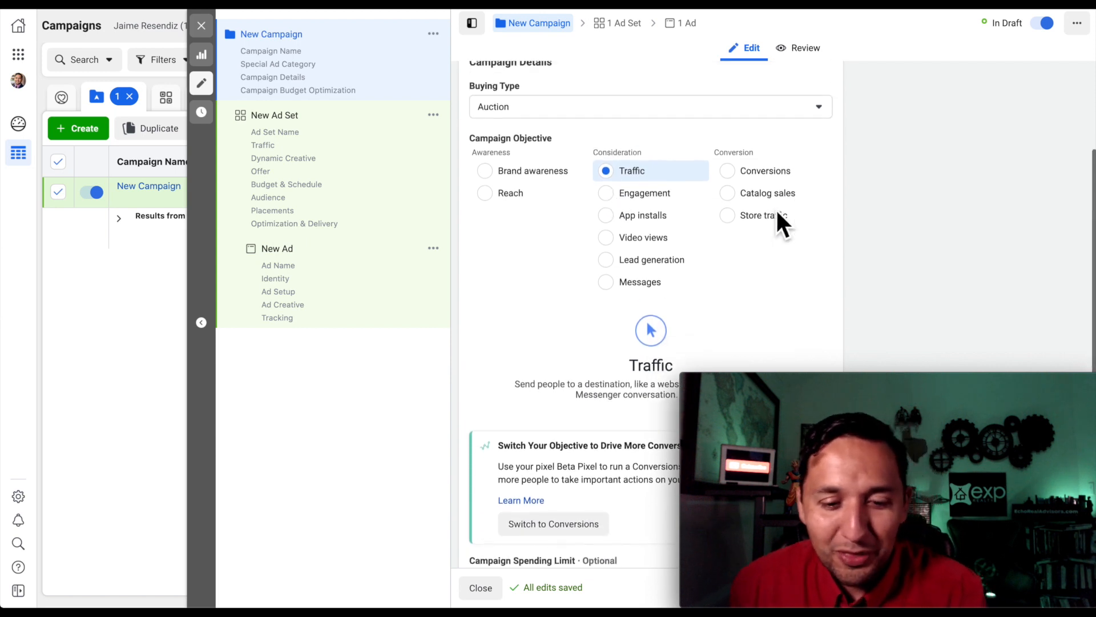
pyautogui.scroll(-1, 775, 208)
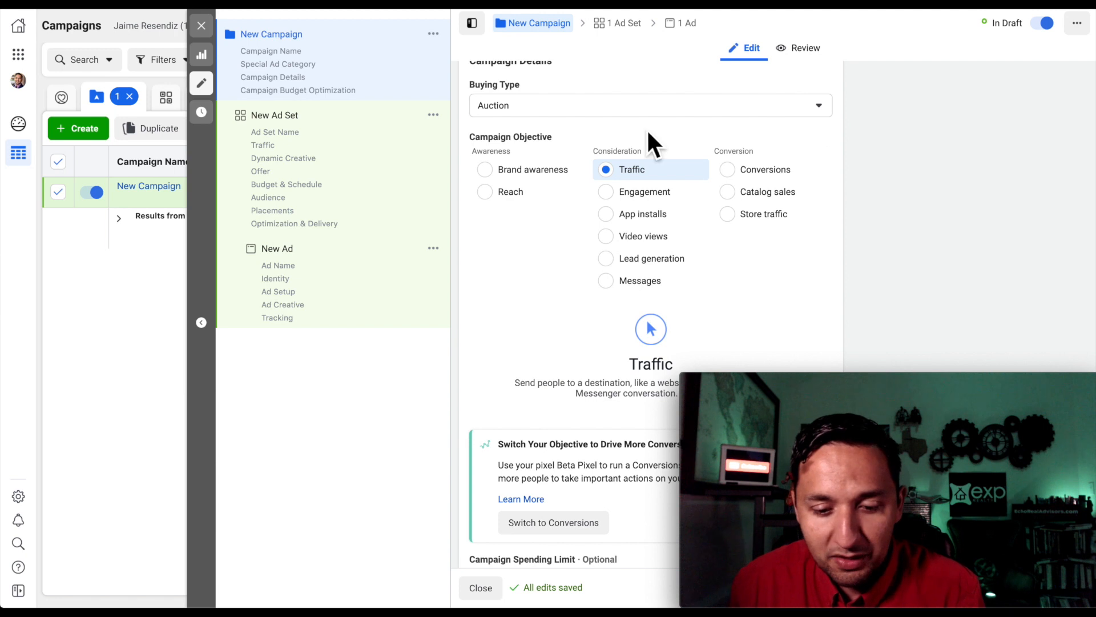
pyautogui.scroll(-3, 879, 179)
pyautogui.scroll(1, 880, 180)
pyautogui.scroll(3, 879, 176)
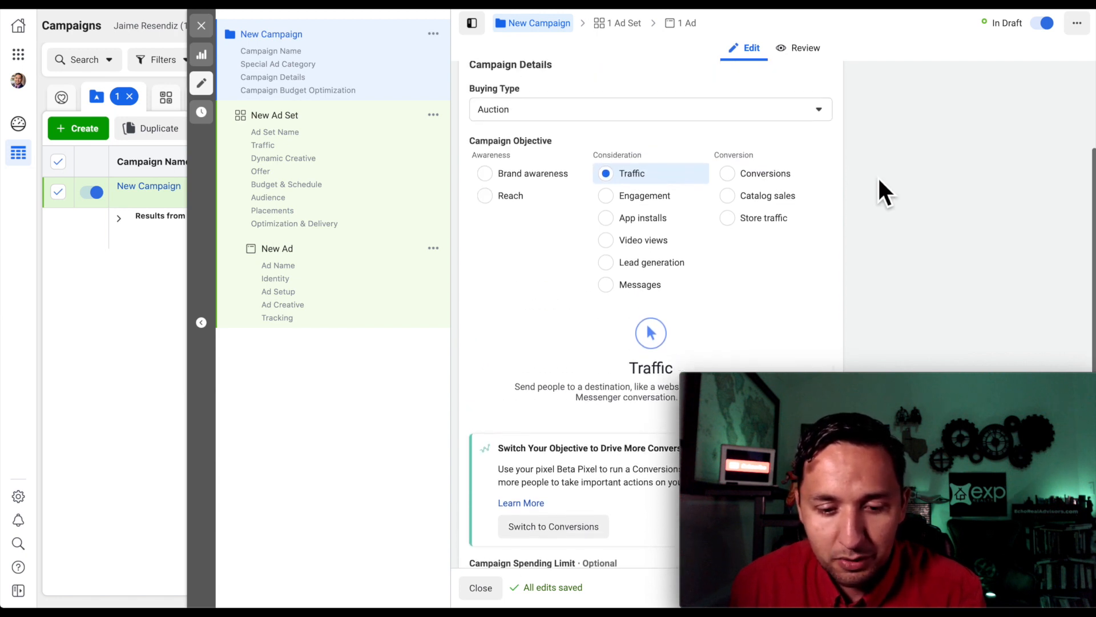
pyautogui.scroll(-2, 878, 176)
pyautogui.scroll(-4, 774, 200)
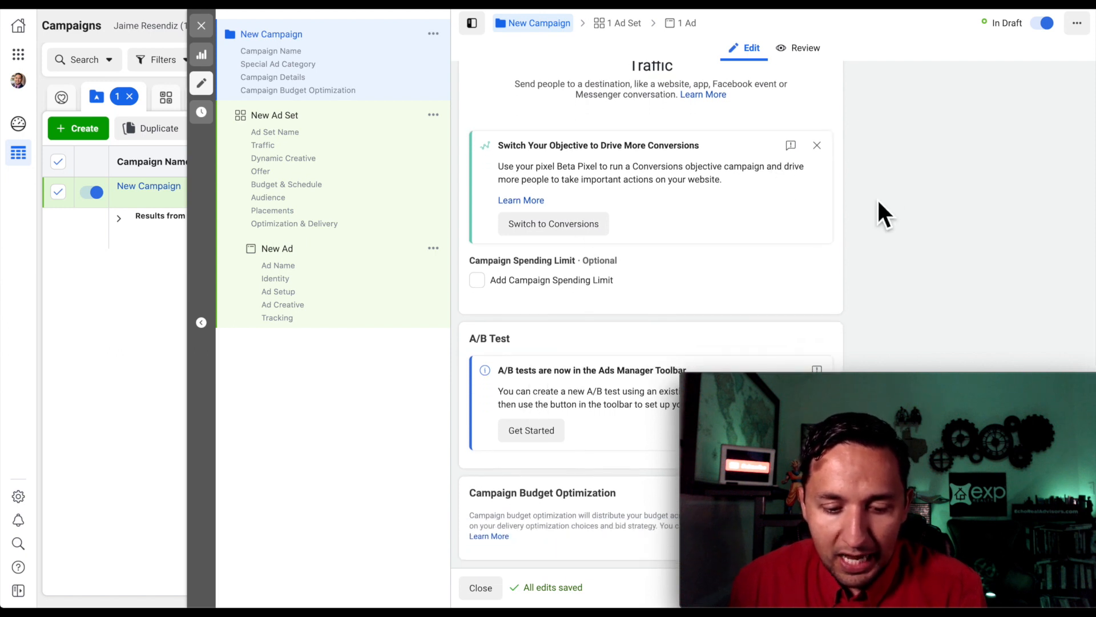
# Step: Turn on Campaign Budget Optimization, keep the budget type as Daily Budget, and continue to the ad set
pyautogui.moveTo(983, 382); pyautogui.dragTo(995, 203)
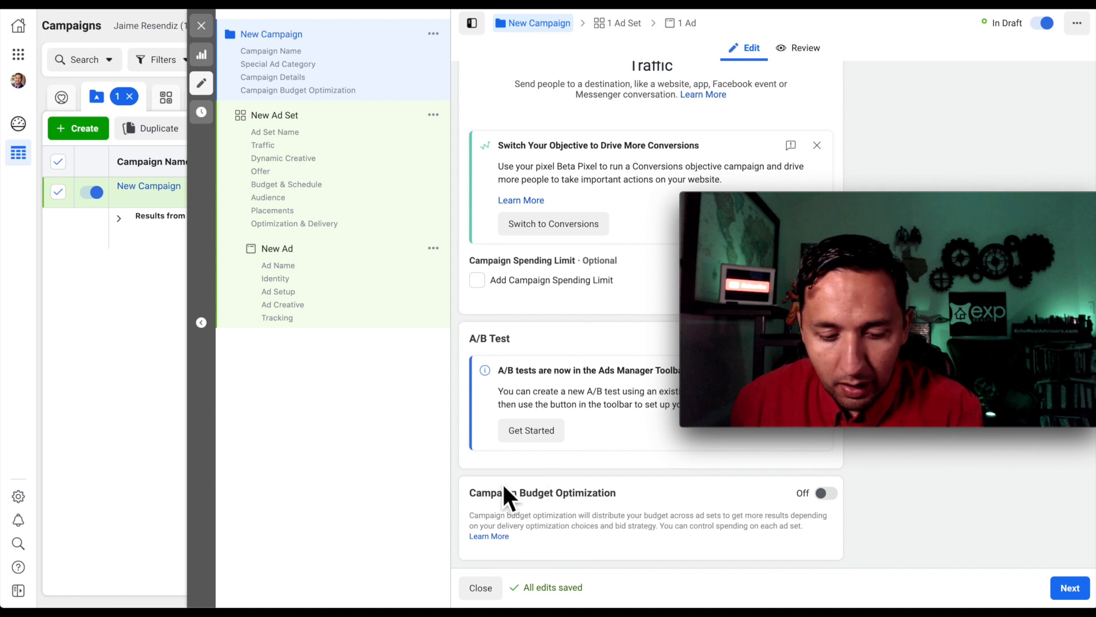
pyautogui.click(826, 493)
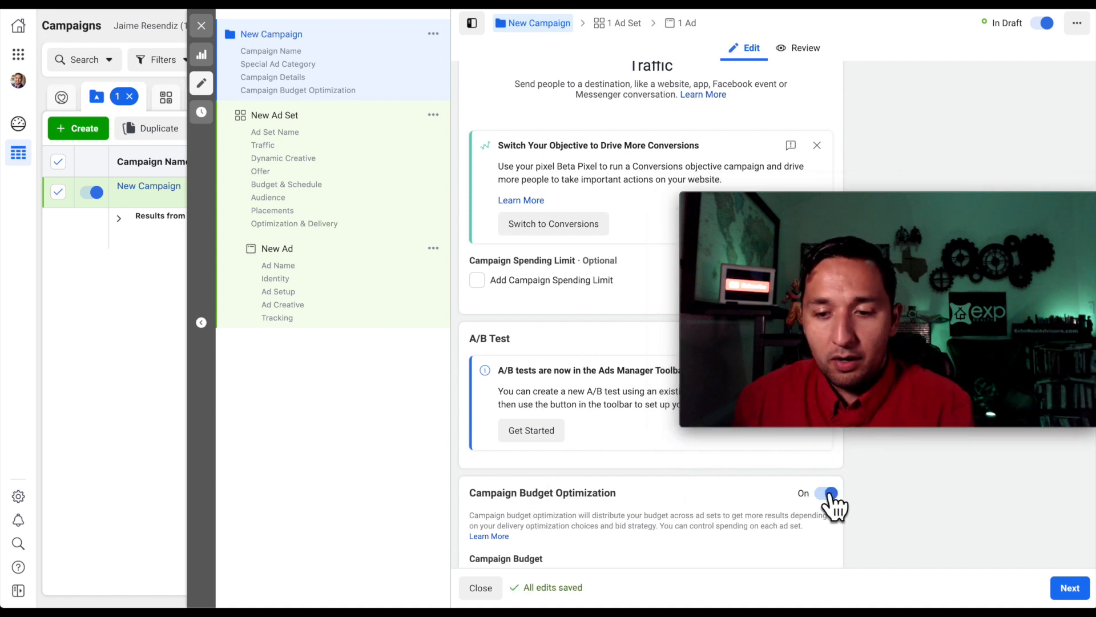
pyautogui.scroll(-2, 705, 491)
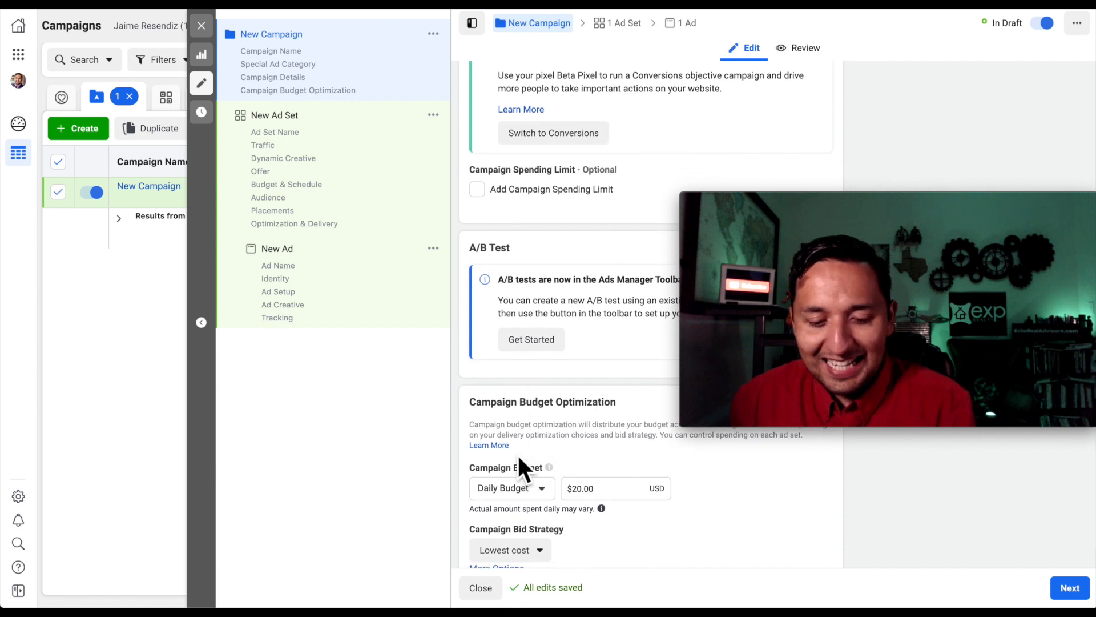
pyautogui.click(523, 486)
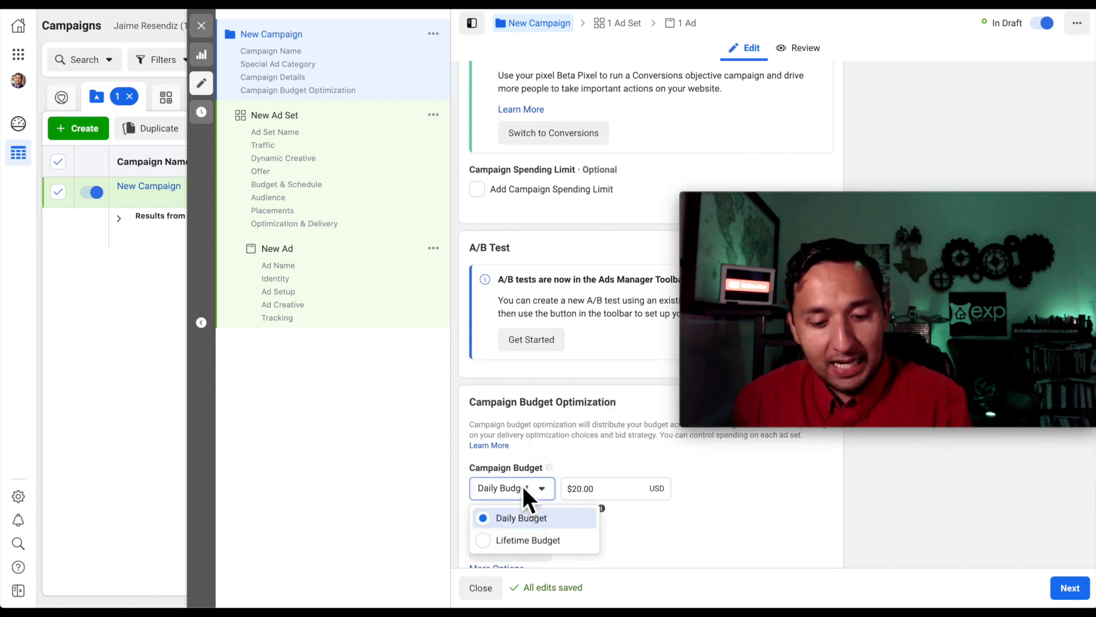
pyautogui.click(829, 477)
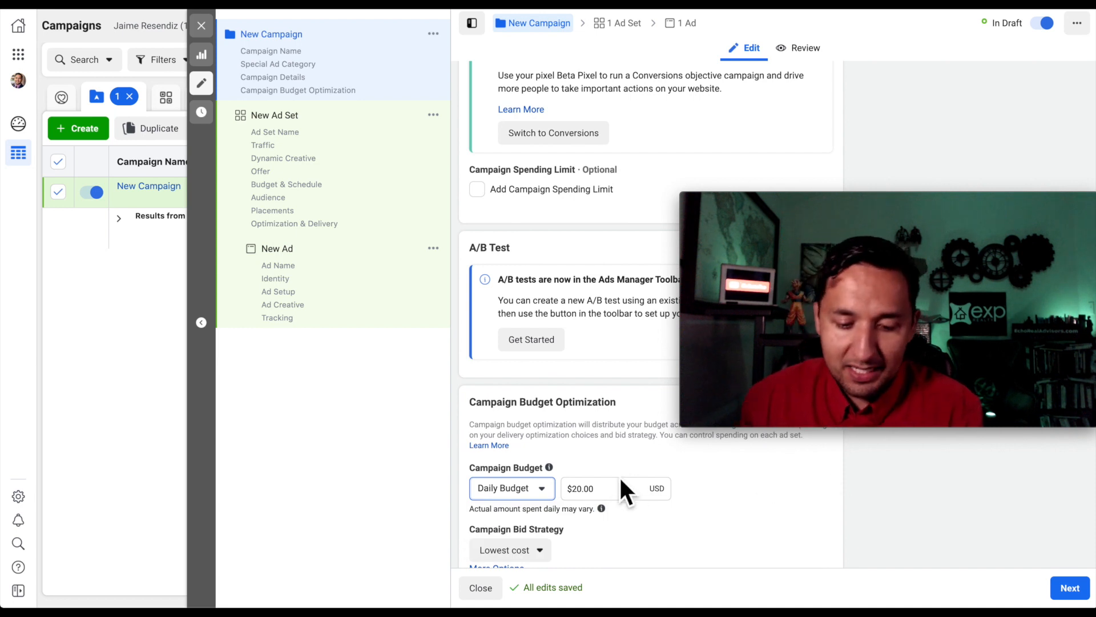
pyautogui.scroll(1, 619, 475)
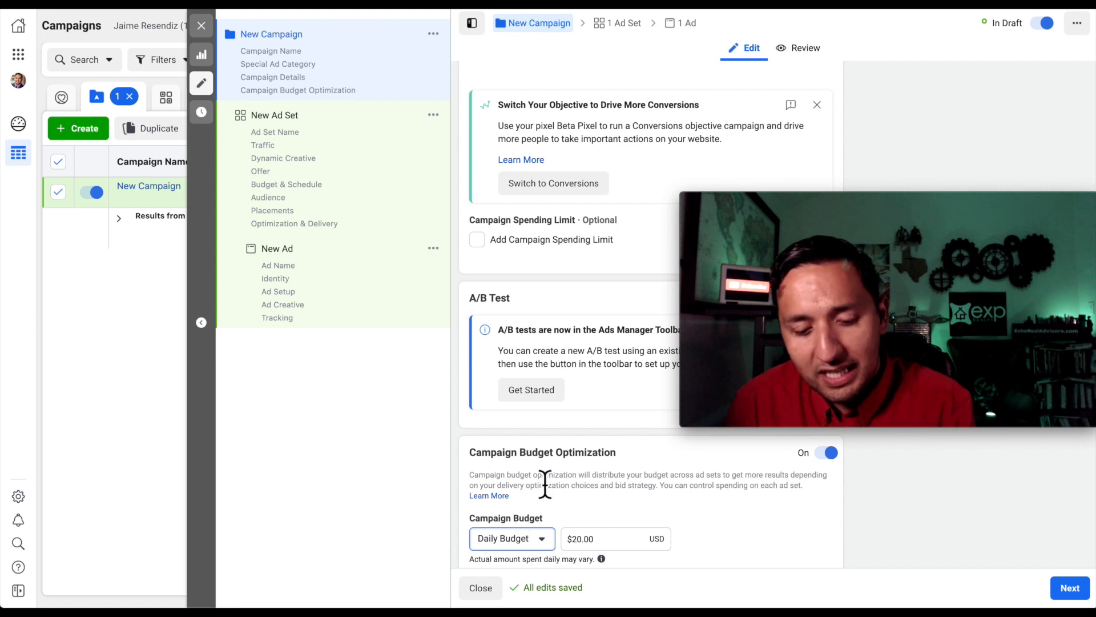
pyautogui.click(893, 509)
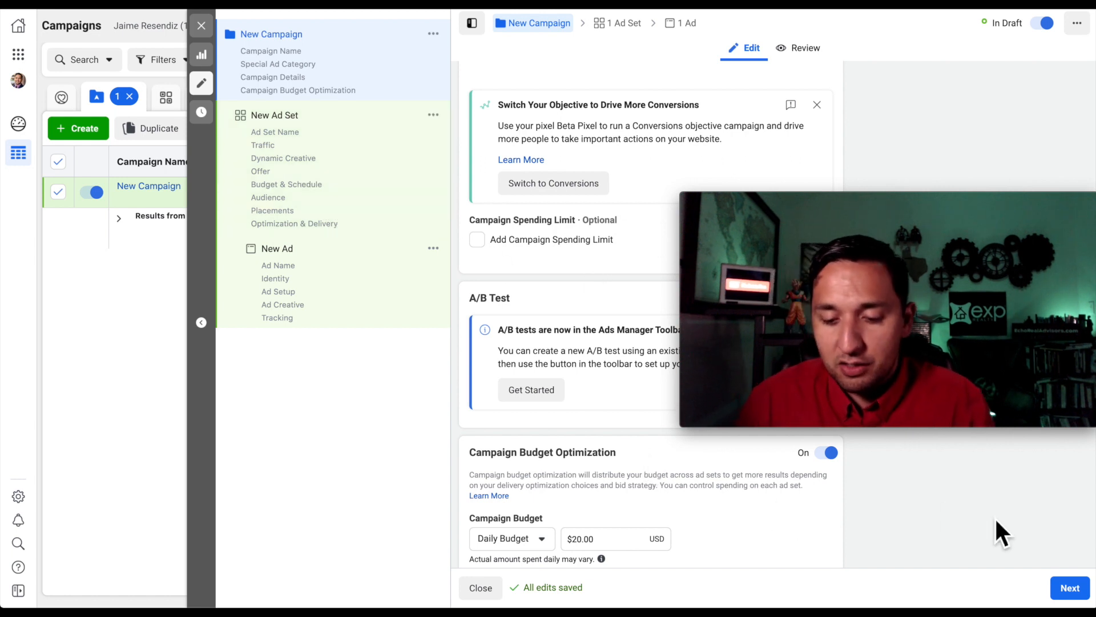
pyautogui.click(1070, 587)
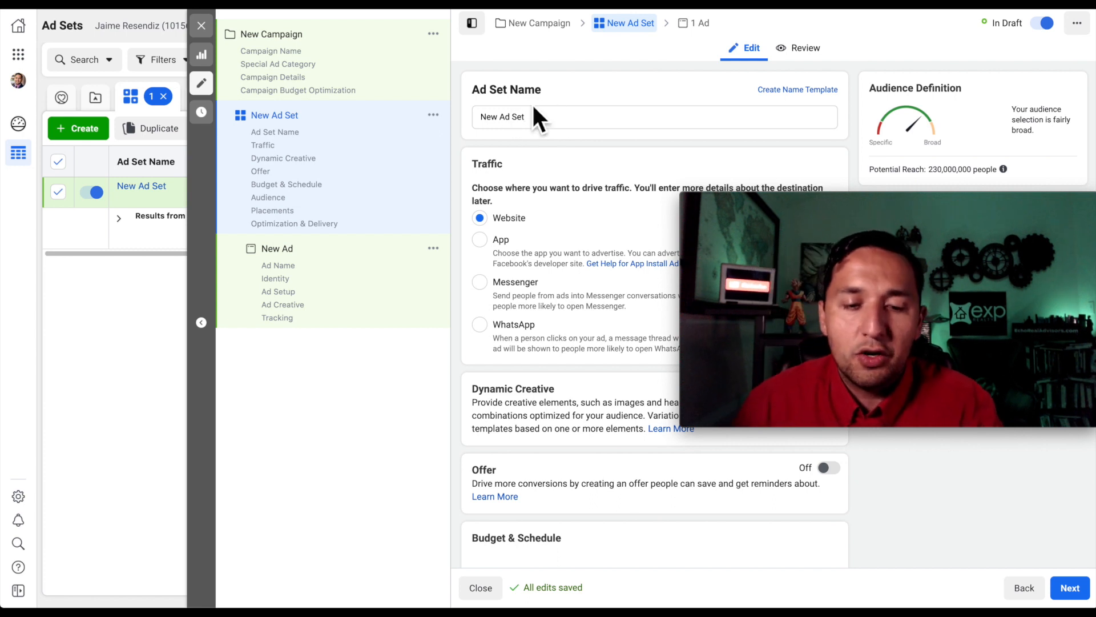
# Step: Examine the ad set's traffic destination, dynamic creative, offer, schedule and audience settings
pyautogui.scroll(-2, 578, 246)
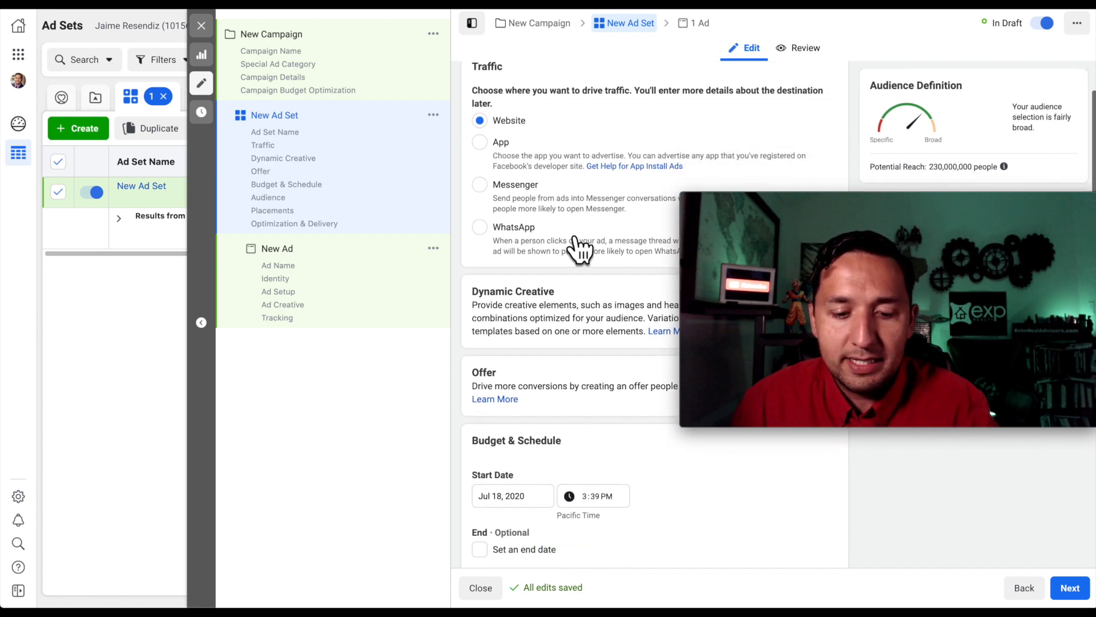
pyautogui.scroll(-1, 578, 246)
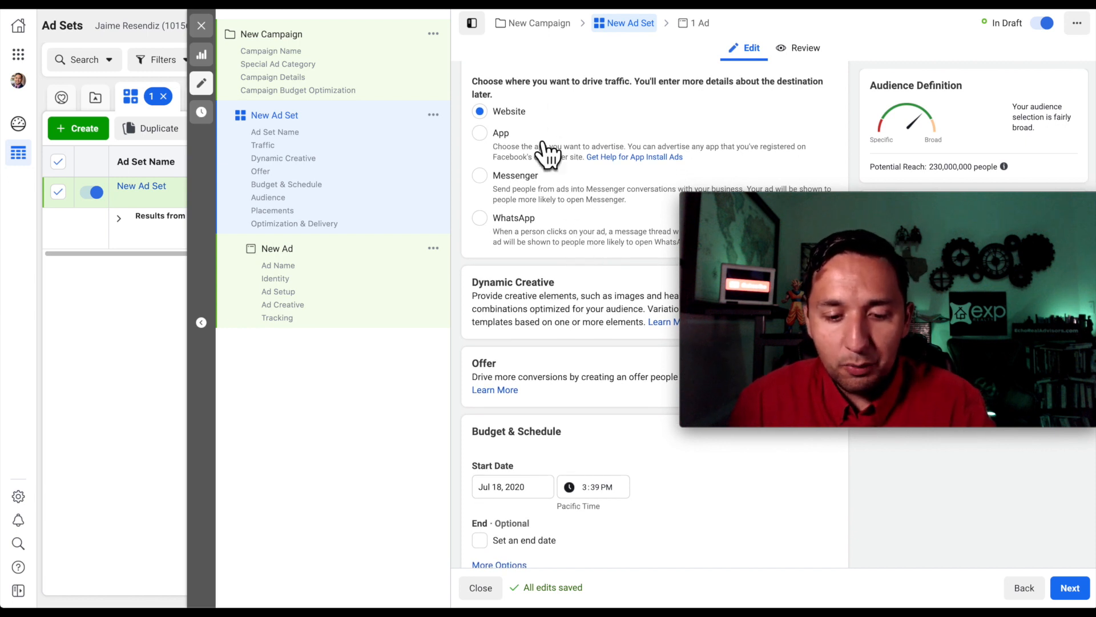
pyautogui.scroll(1, 540, 150)
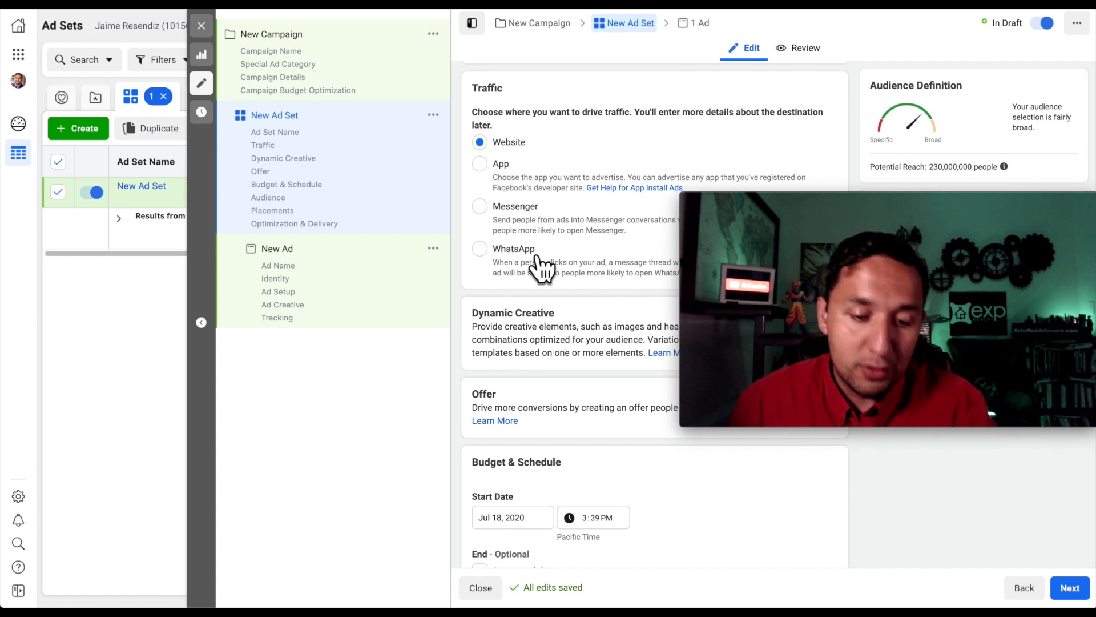
pyautogui.scroll(-1, 548, 276)
pyautogui.scroll(-5, 548, 278)
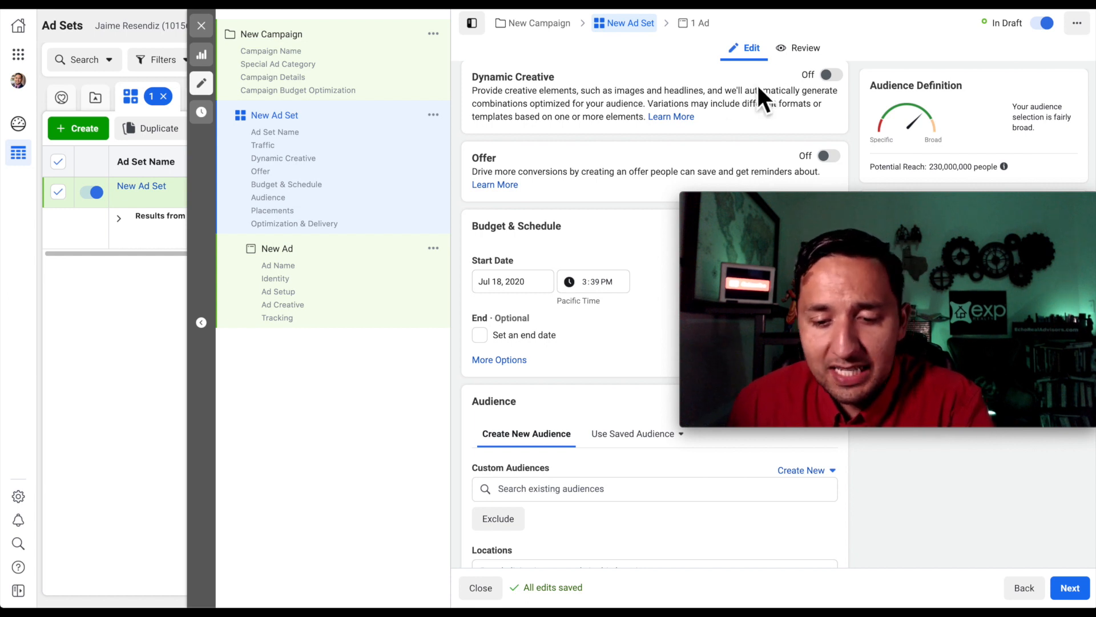
pyautogui.scroll(-1, 757, 93)
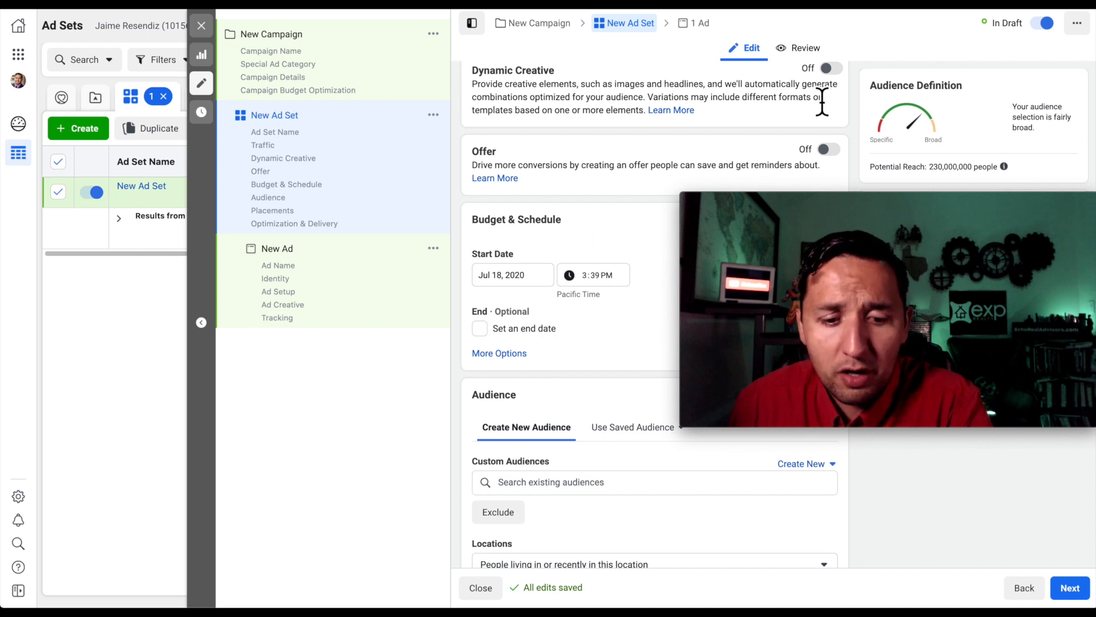
pyautogui.scroll(-1, 822, 101)
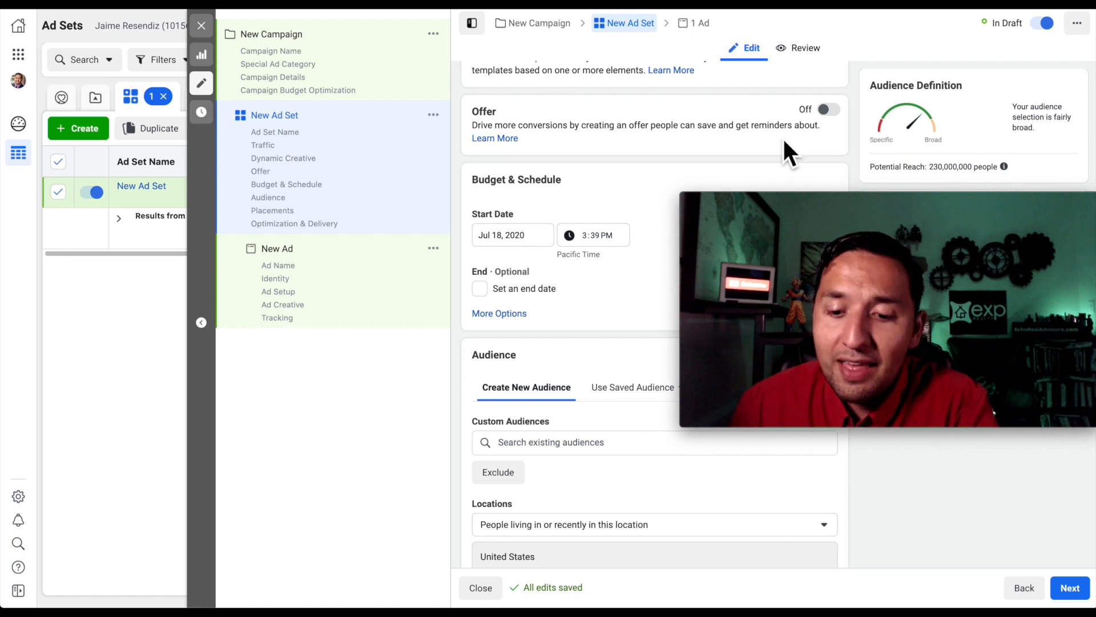
pyautogui.scroll(-3, 785, 151)
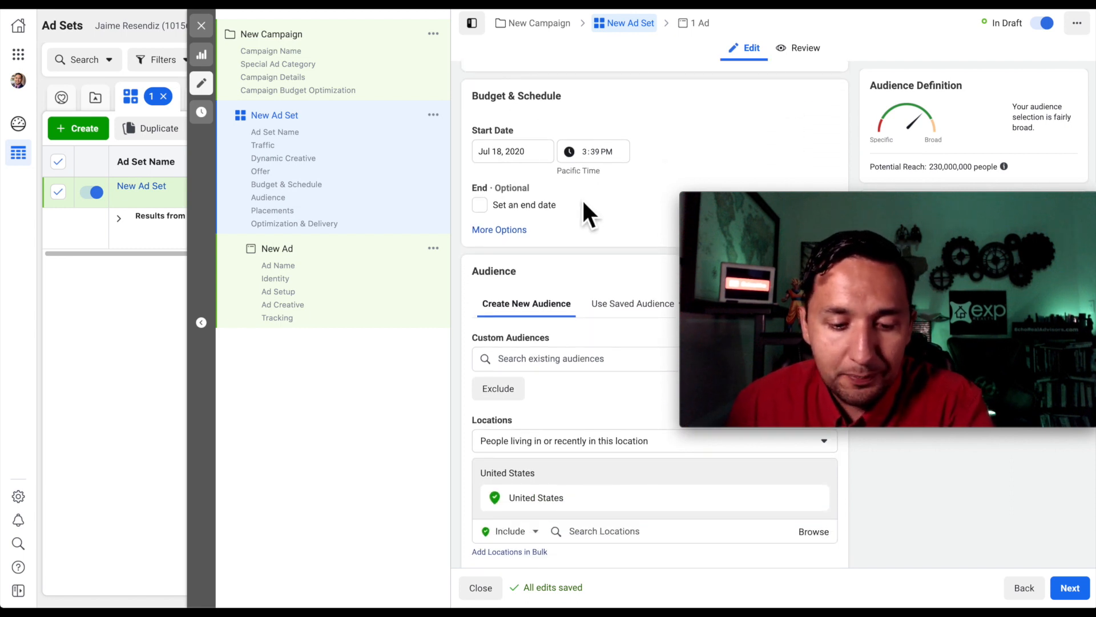
# Step: Examine the ad set's schedule and audience settings, including the list of existing custom audiences
pyautogui.scroll(-1, 524, 231)
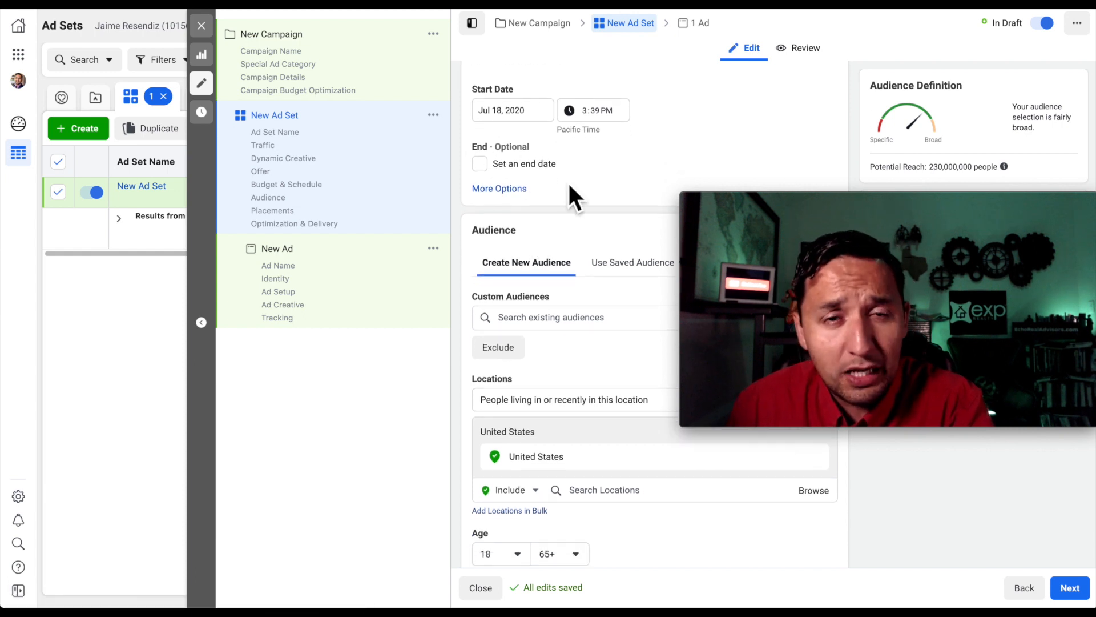
pyautogui.scroll(-2, 568, 188)
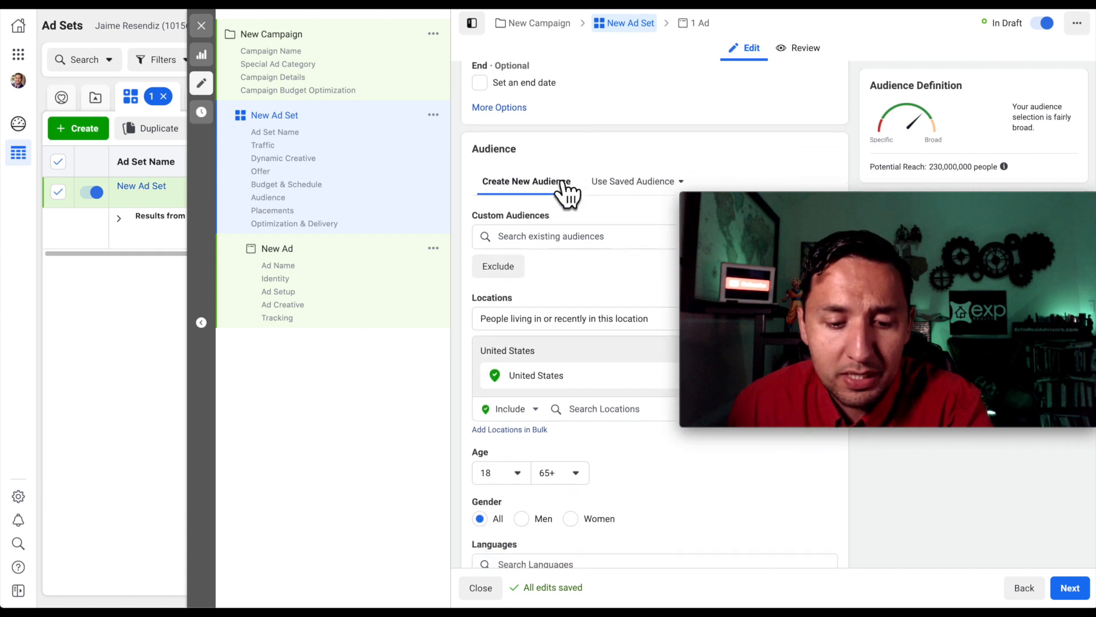
pyautogui.scroll(-2, 565, 182)
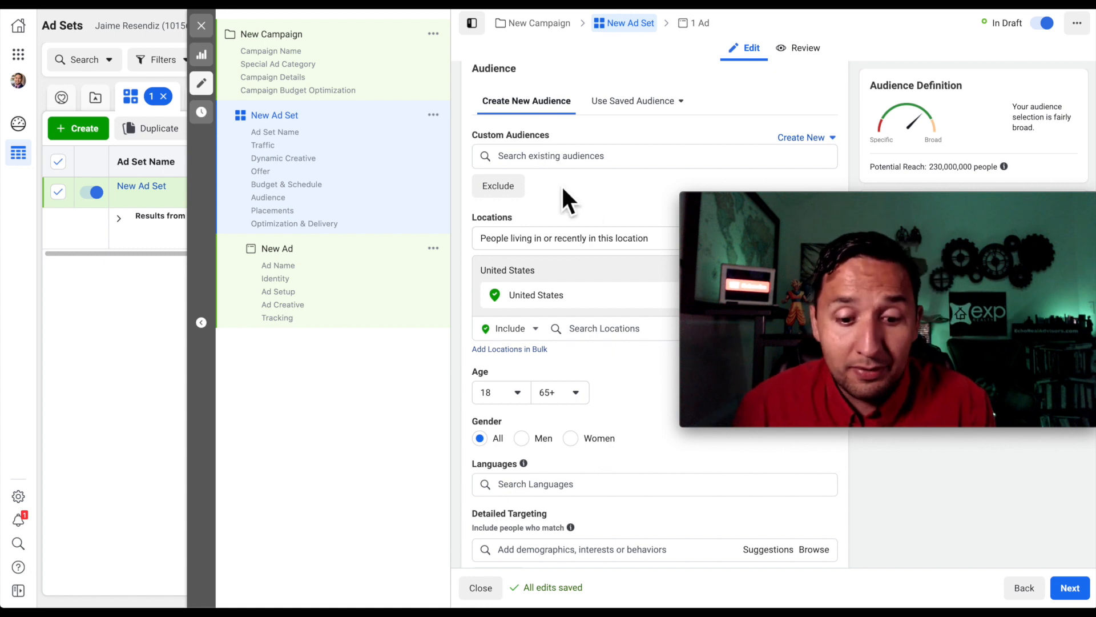
pyautogui.scroll(-1, 563, 188)
pyautogui.scroll(2, 563, 189)
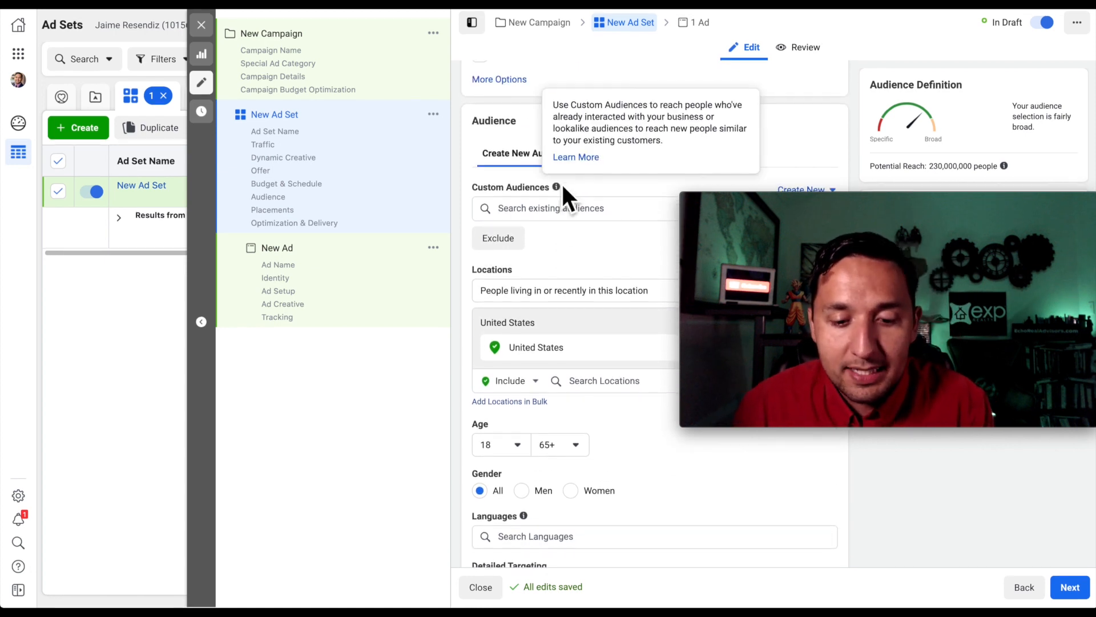
pyautogui.scroll(-1, 571, 215)
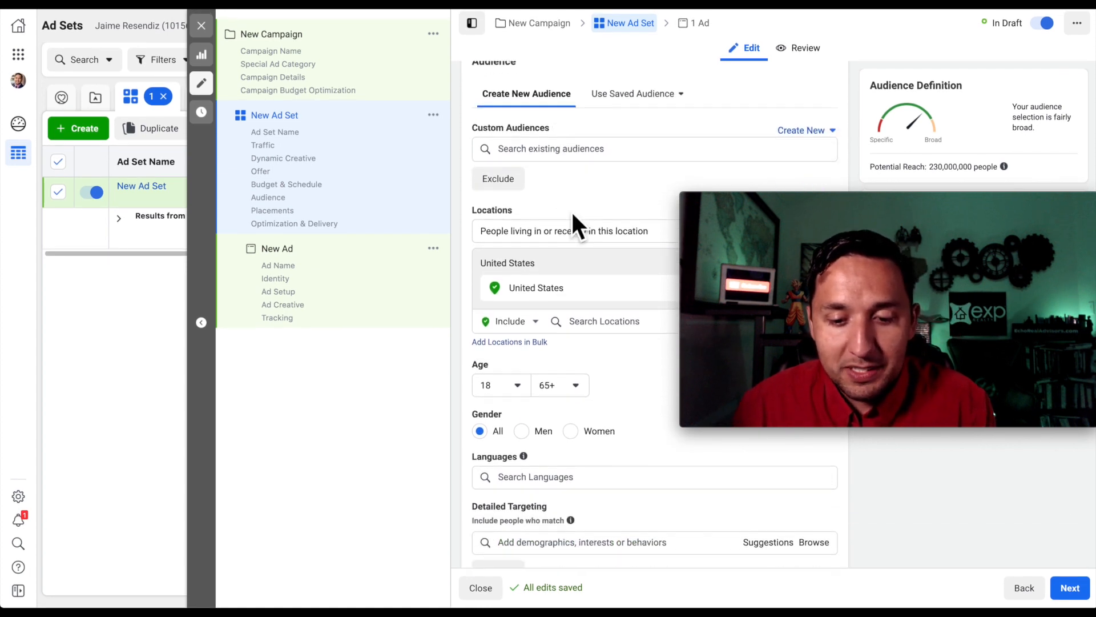
pyautogui.scroll(-1, 573, 214)
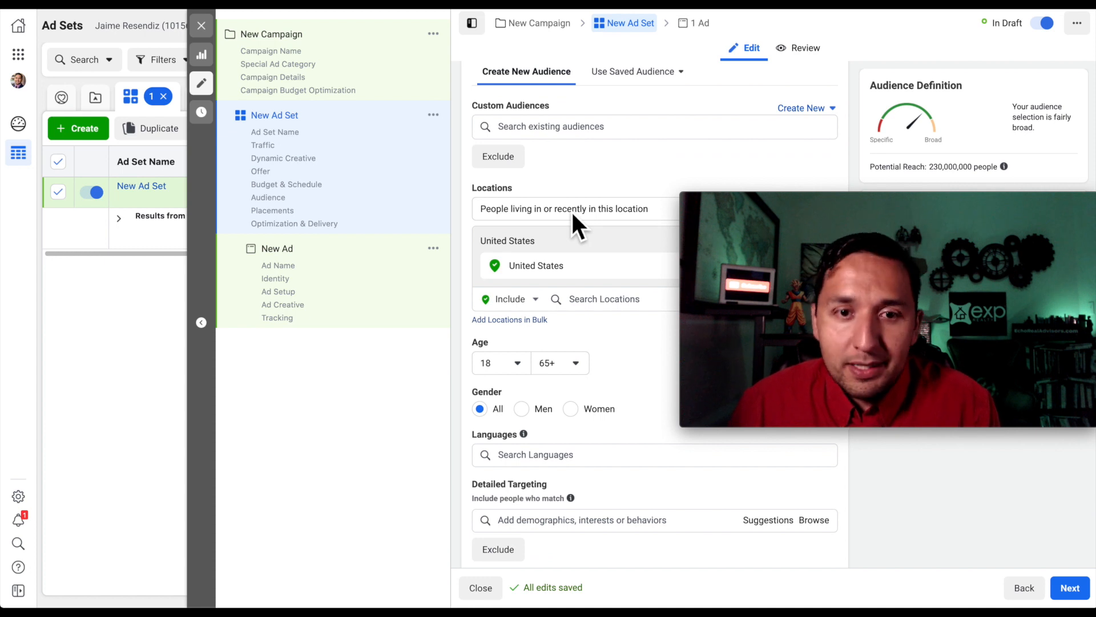
pyautogui.click(571, 134)
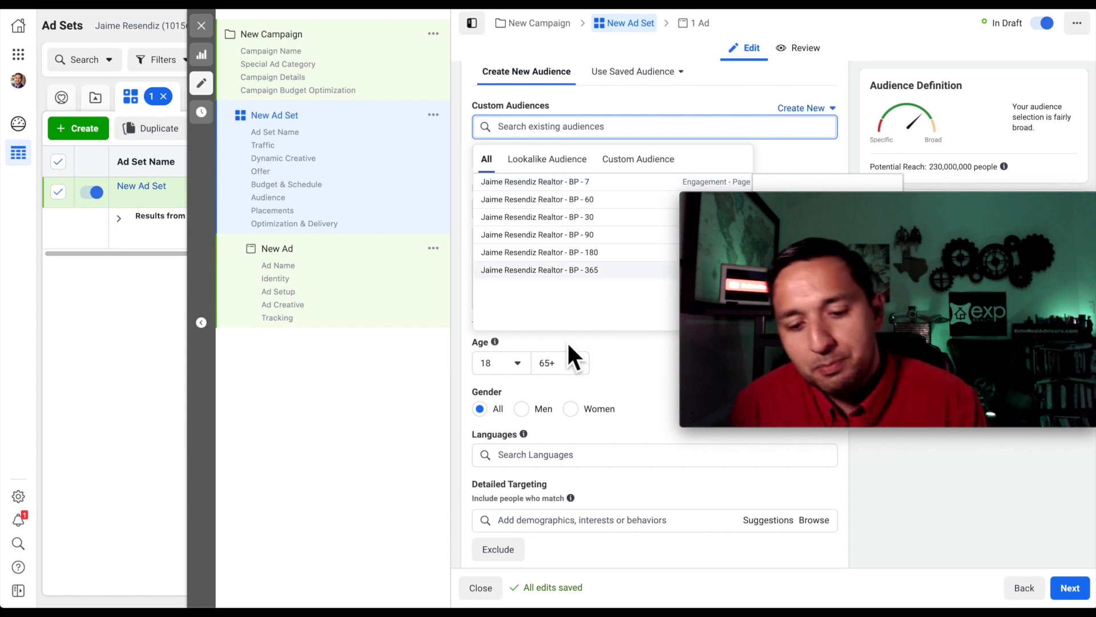
pyautogui.click(628, 357)
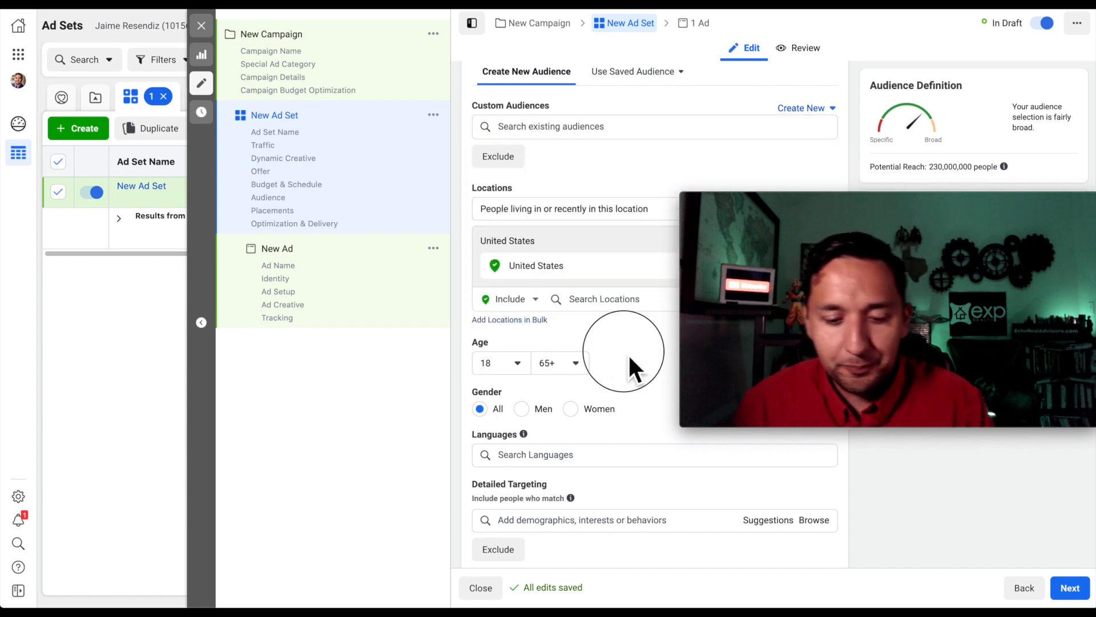
# Step: Set the audience's location targeting to People living in this location
pyautogui.scroll(-1, 573, 228)
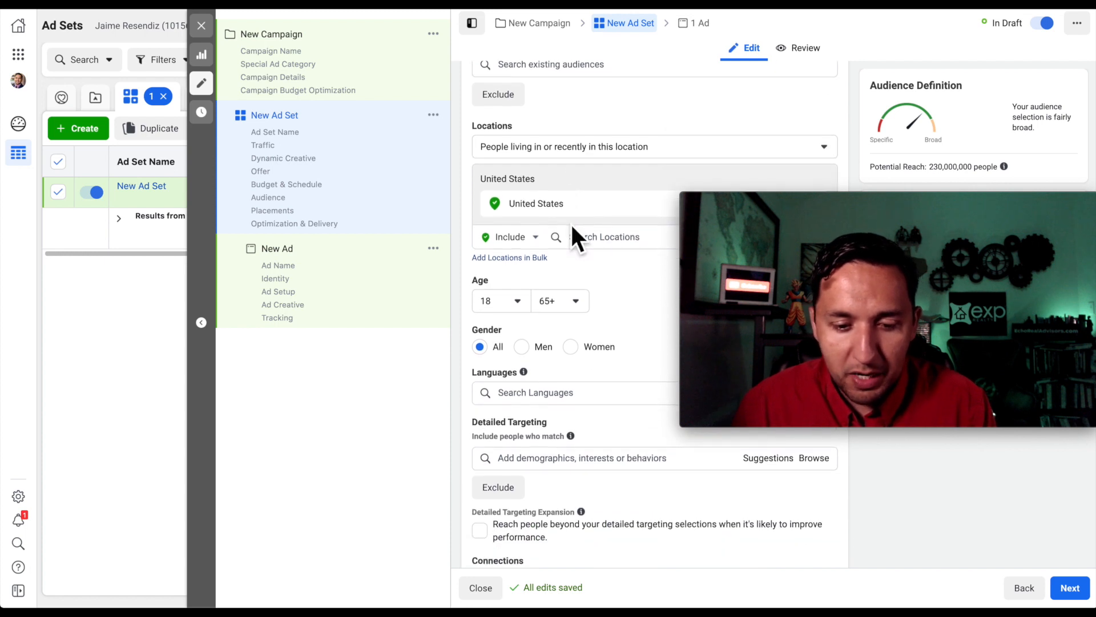
pyautogui.click(542, 147)
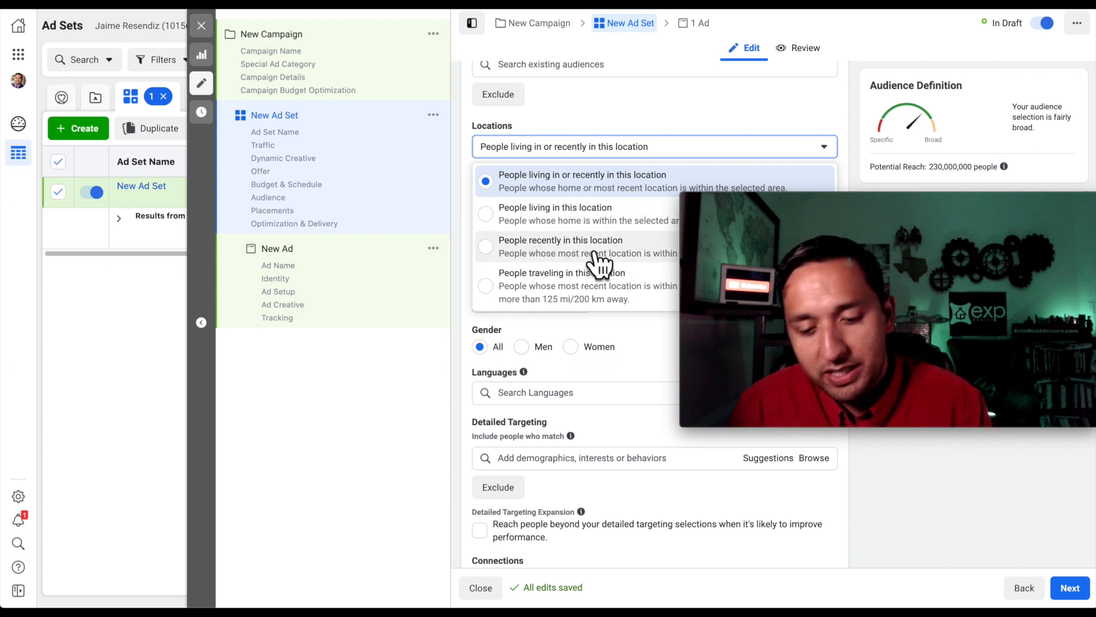
pyautogui.click(494, 225)
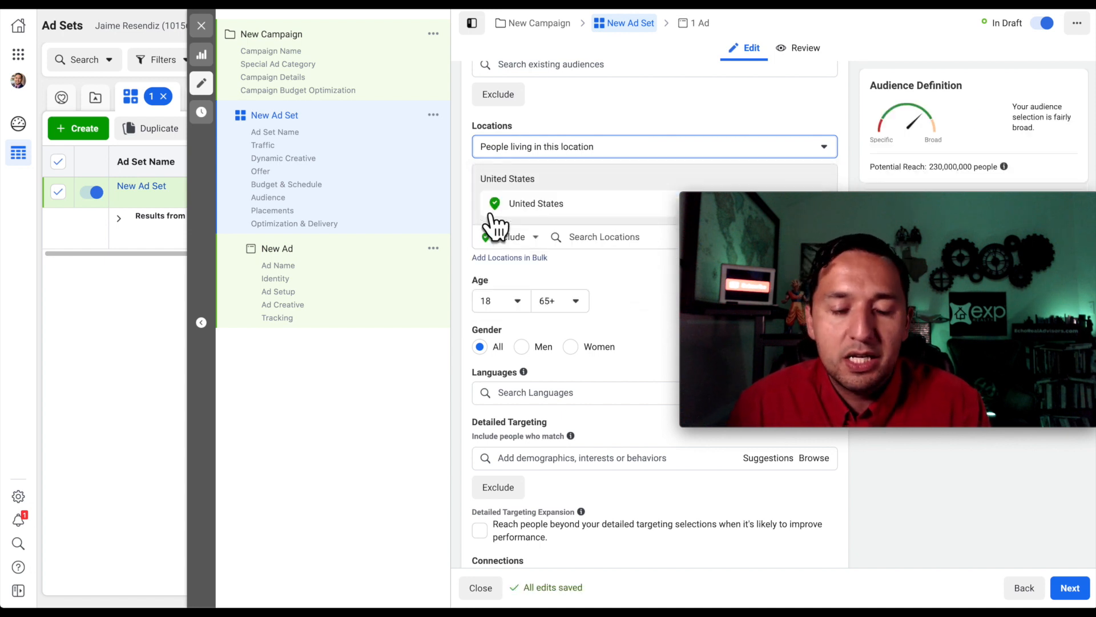
# Step: Examine the location, minimum age and gender options of the audience, keeping the minimum age at 18
pyautogui.scroll(-1, 495, 225)
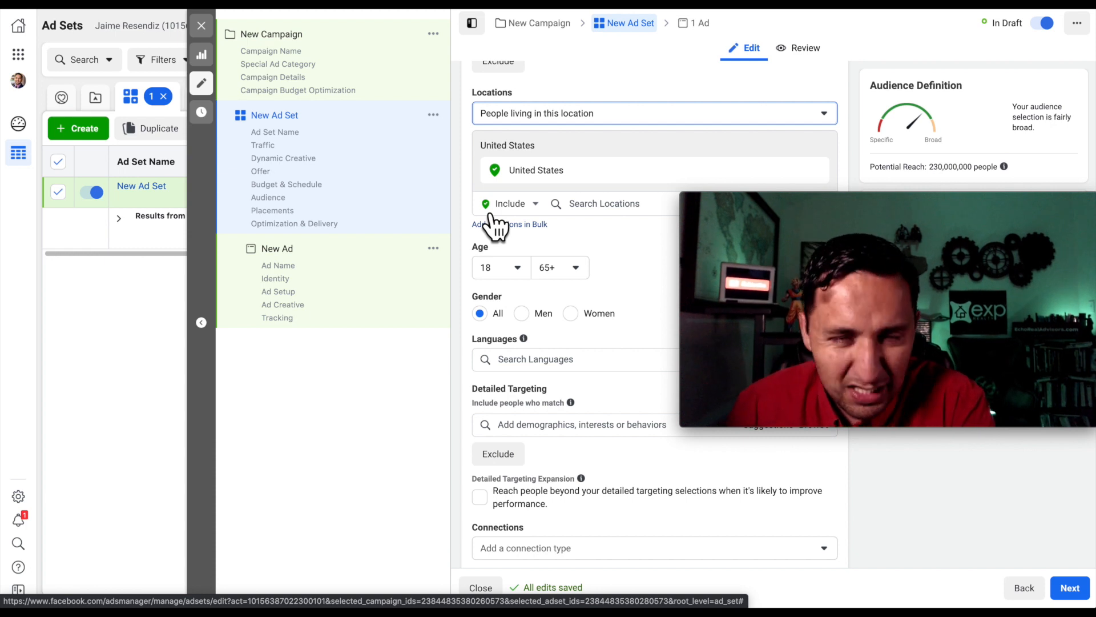
pyautogui.scroll(-2, 496, 223)
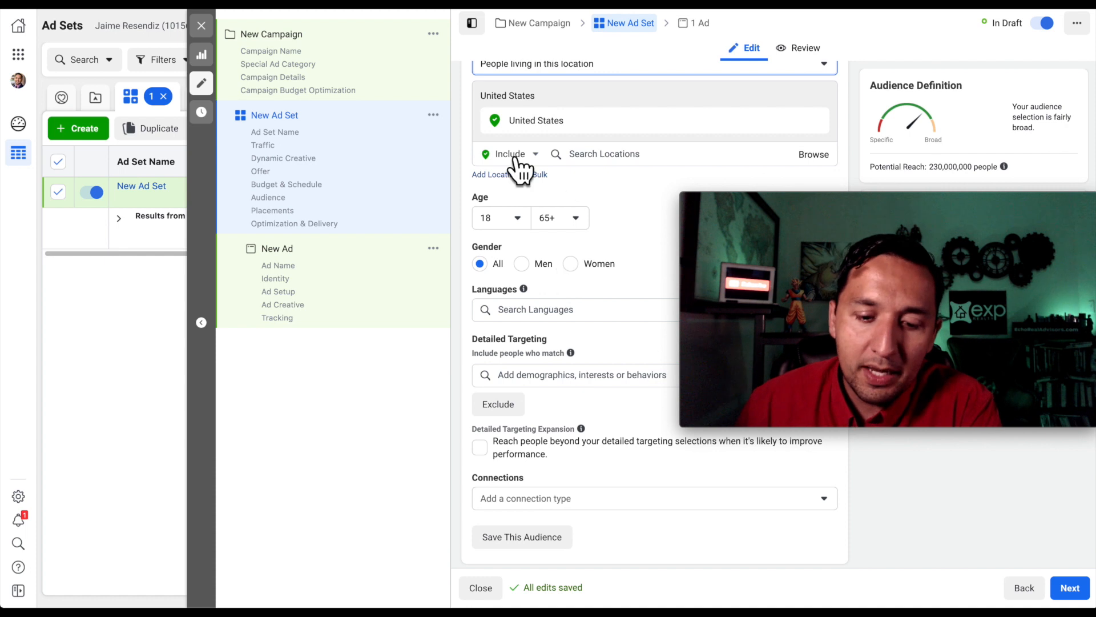
pyautogui.click(522, 220)
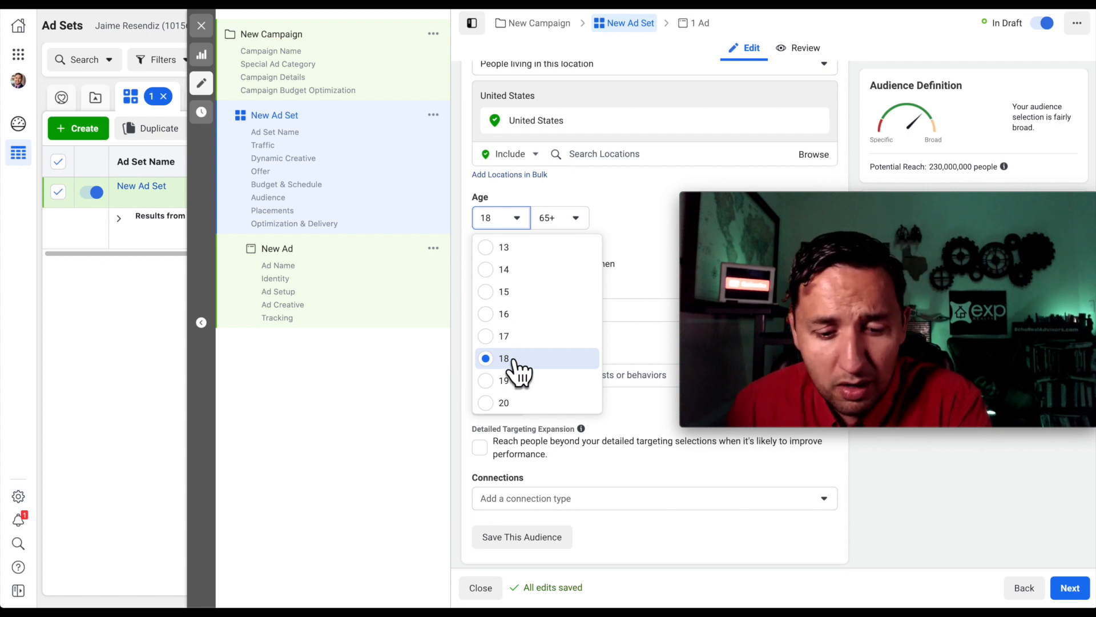
pyautogui.click(628, 207)
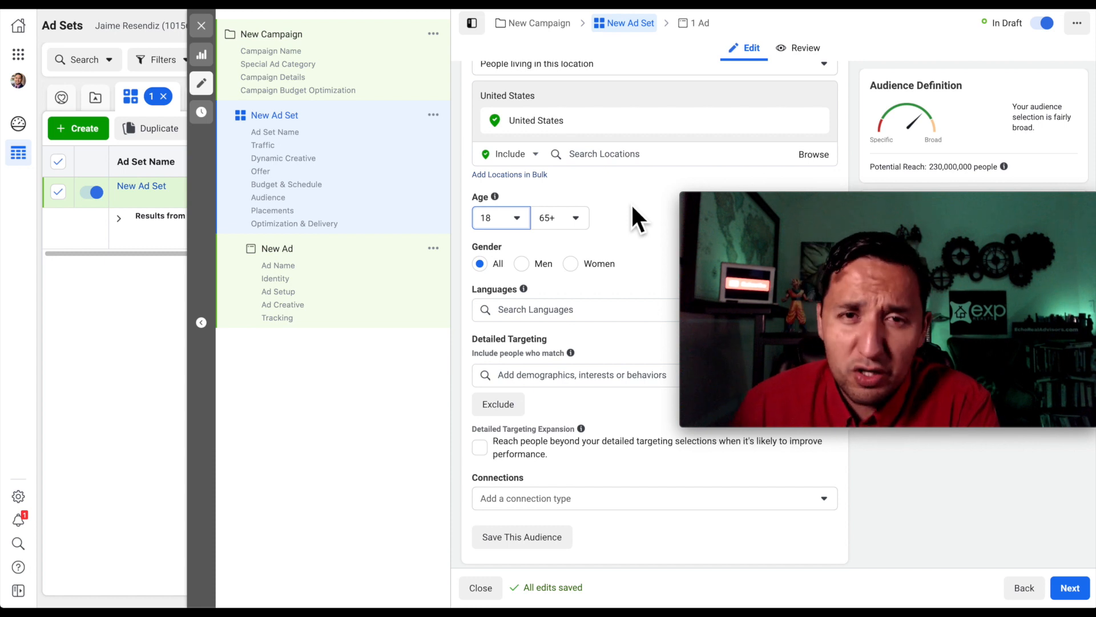
pyautogui.click(526, 216)
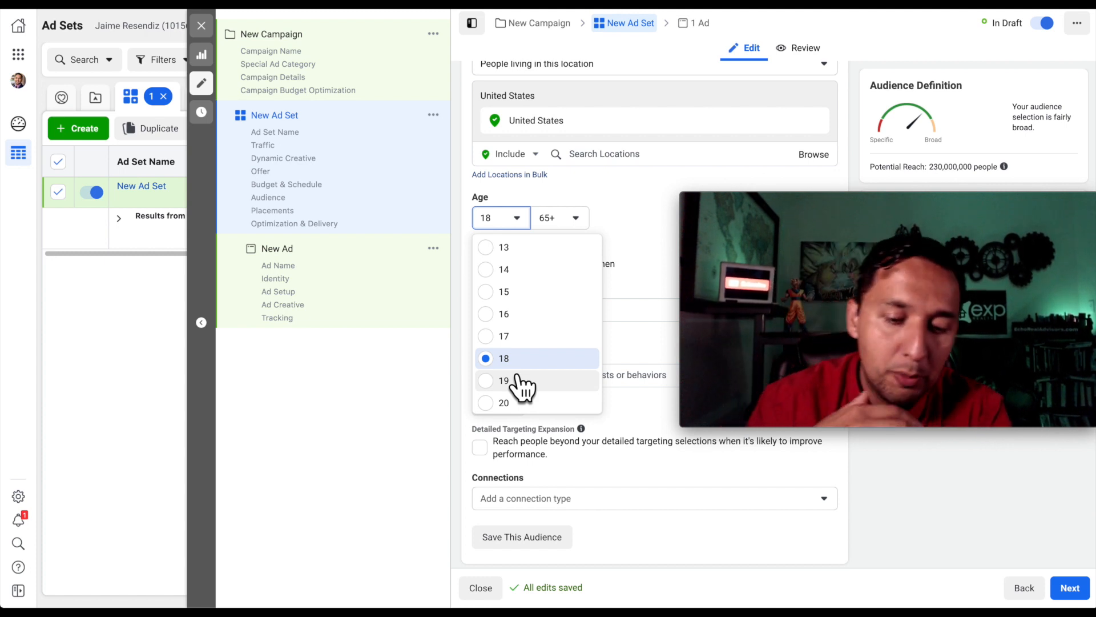
pyautogui.click(609, 196)
pyautogui.scroll(-2, 610, 196)
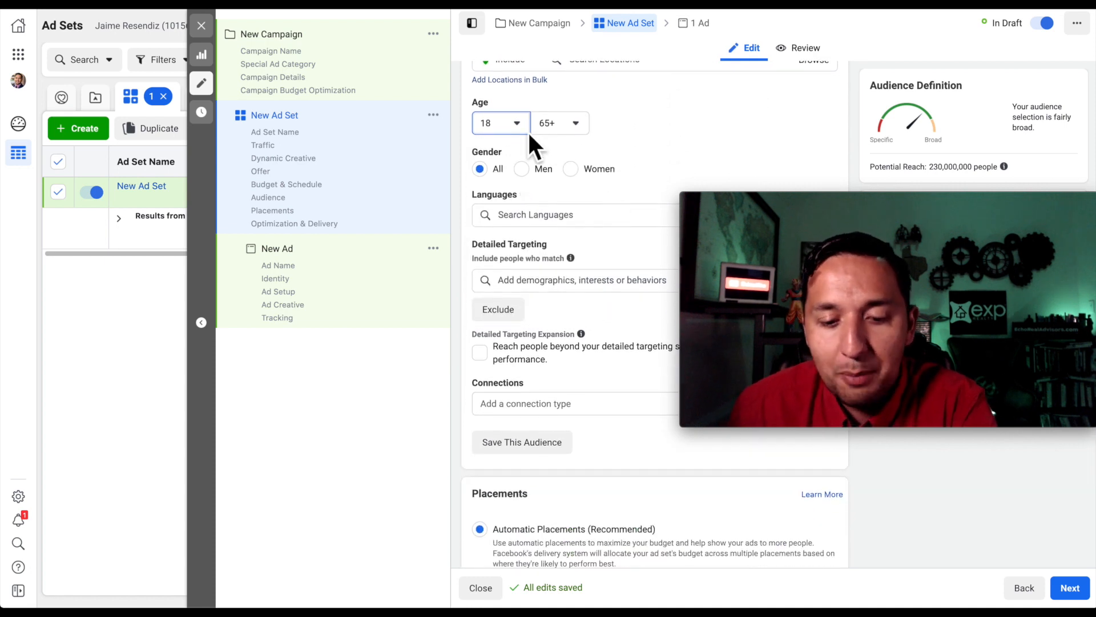
pyautogui.moveTo(562, 247)
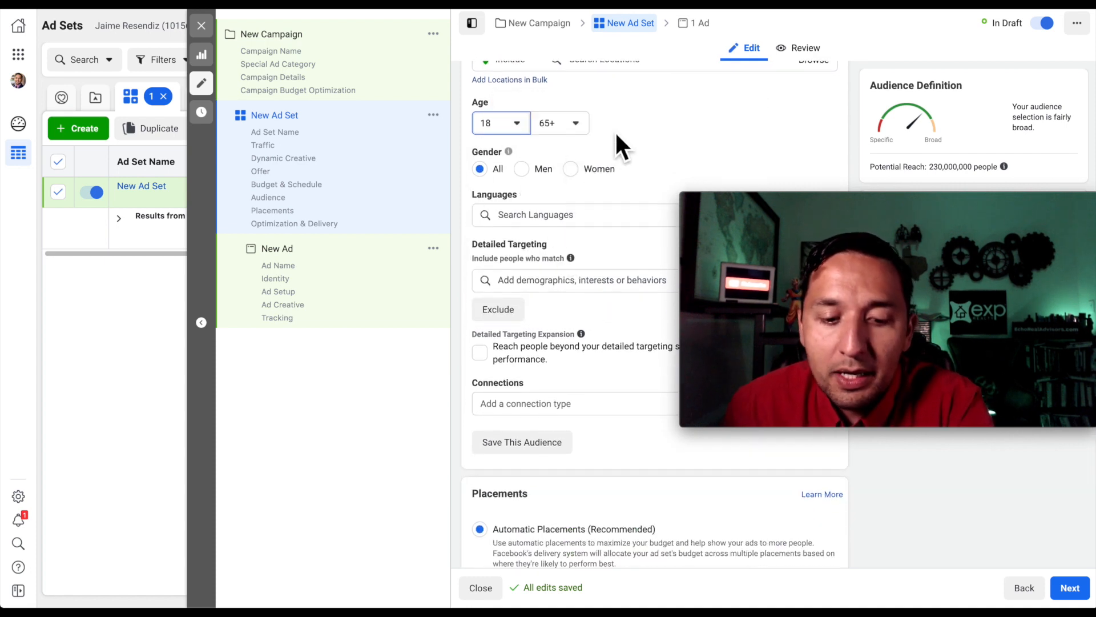
# Step: Search the detailed targeting options for "children", look through the suggestions, and clear the search
pyautogui.scroll(-2, 567, 226)
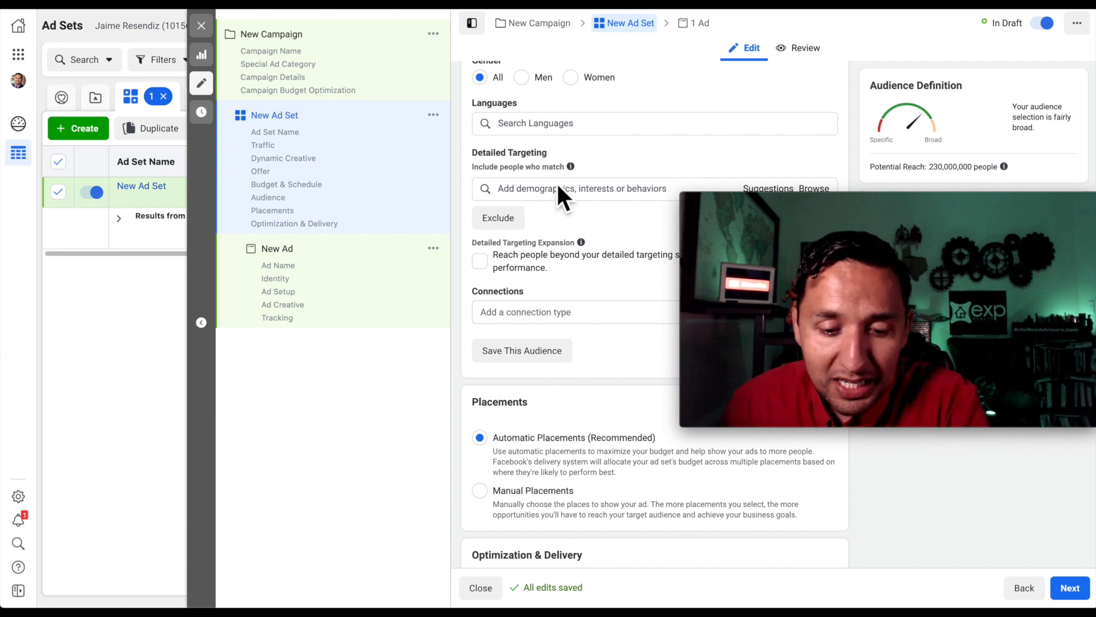
pyautogui.scroll(-2, 556, 182)
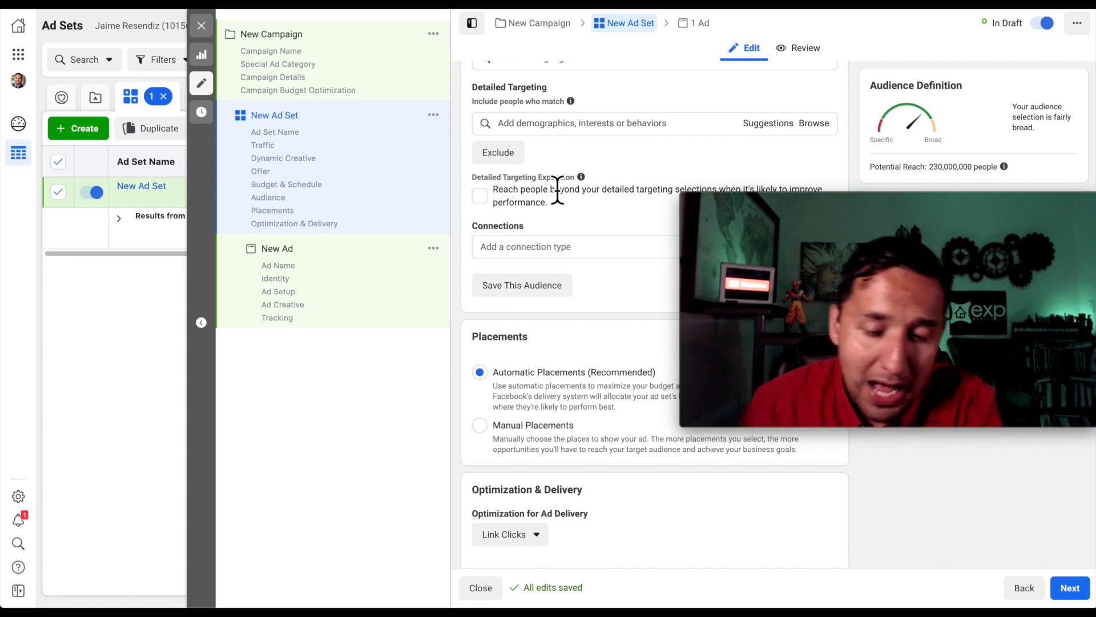
pyautogui.click(572, 137)
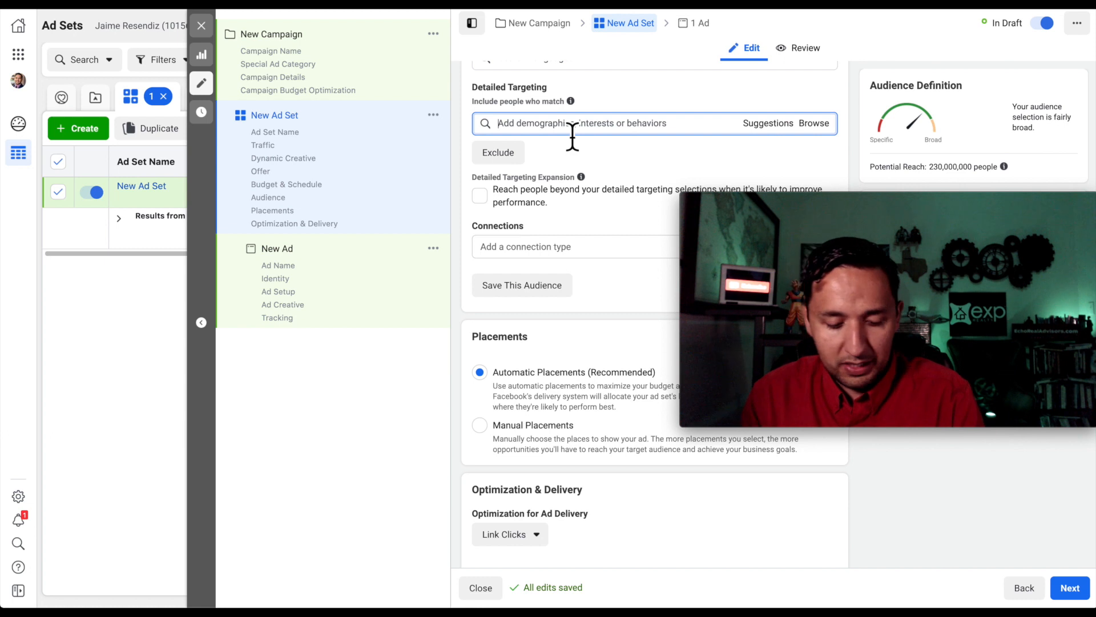
pyautogui.write('children')
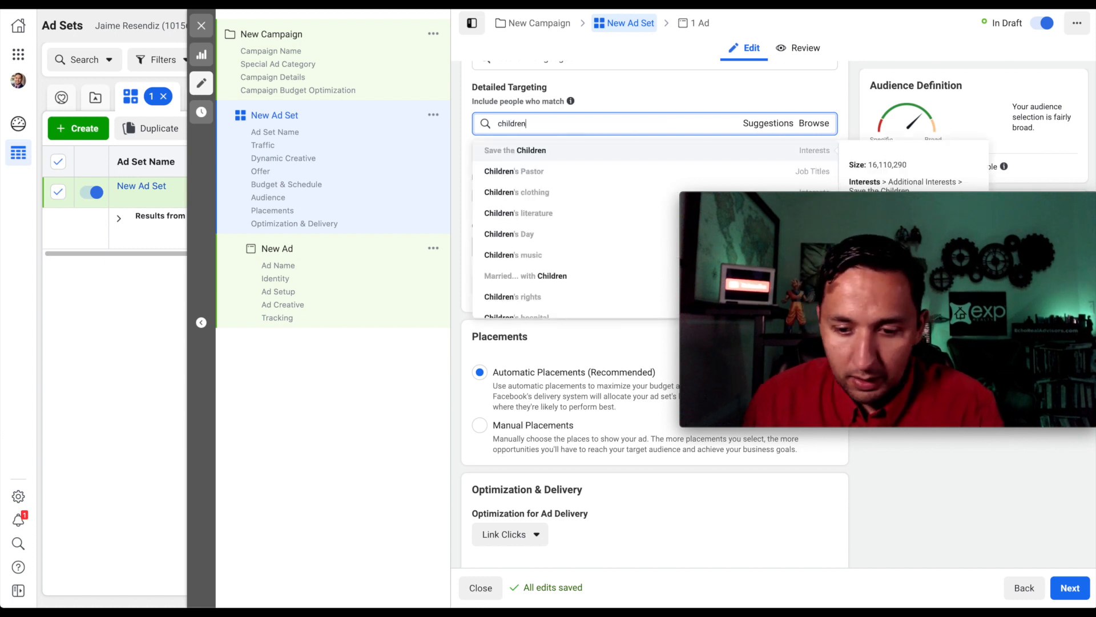
pyautogui.click(530, 151)
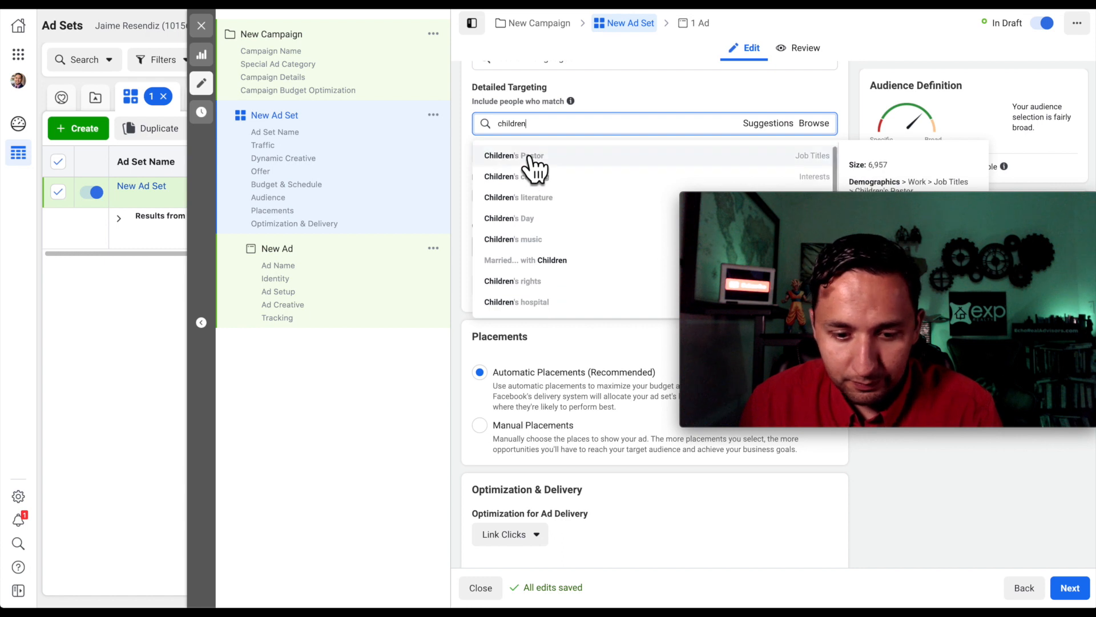
pyautogui.scroll(-5, 531, 165)
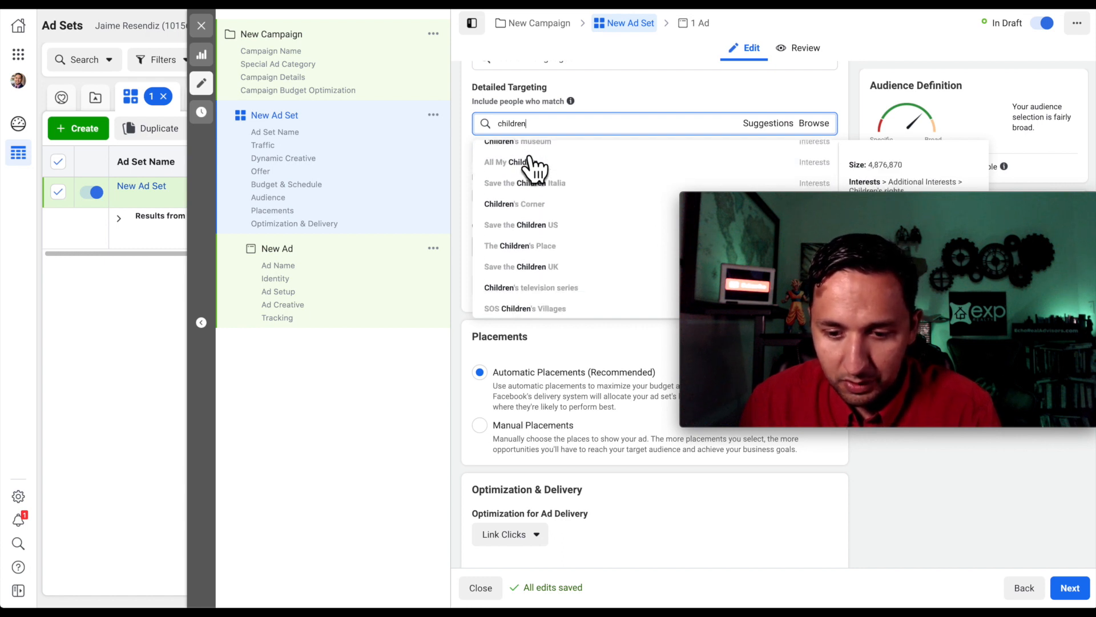
pyautogui.scroll(3, 535, 166)
pyautogui.doubleClick(545, 124)
pyautogui.press('BackSpace')
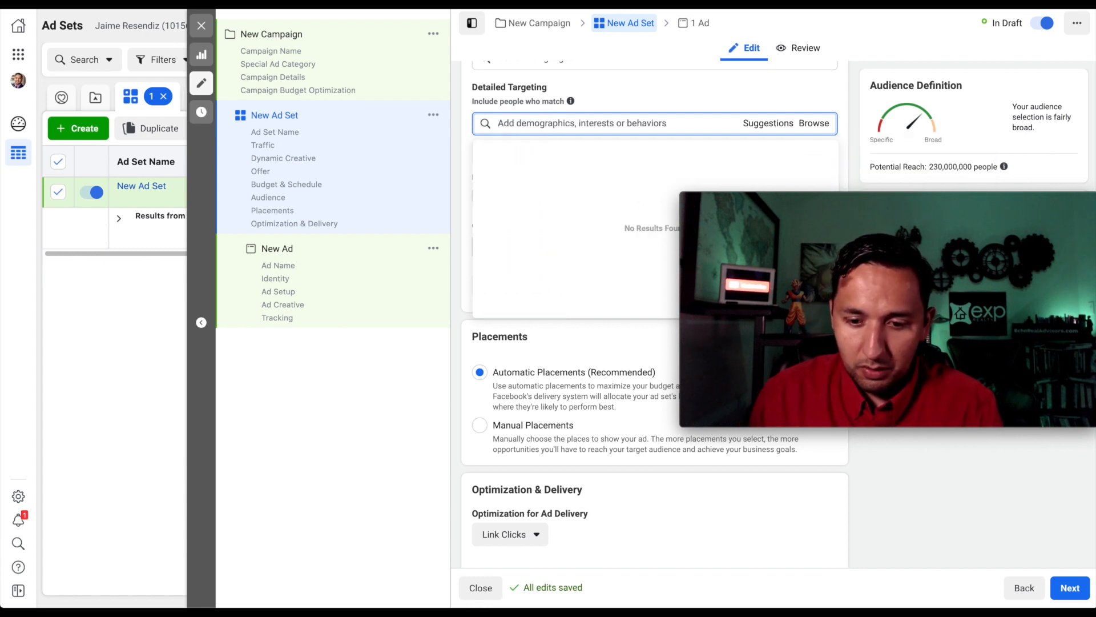
# Step: Browse the Behaviors targeting categories, looking into Politics (US), Purchase behavior, Soccer and Travel
pyautogui.click(813, 123)
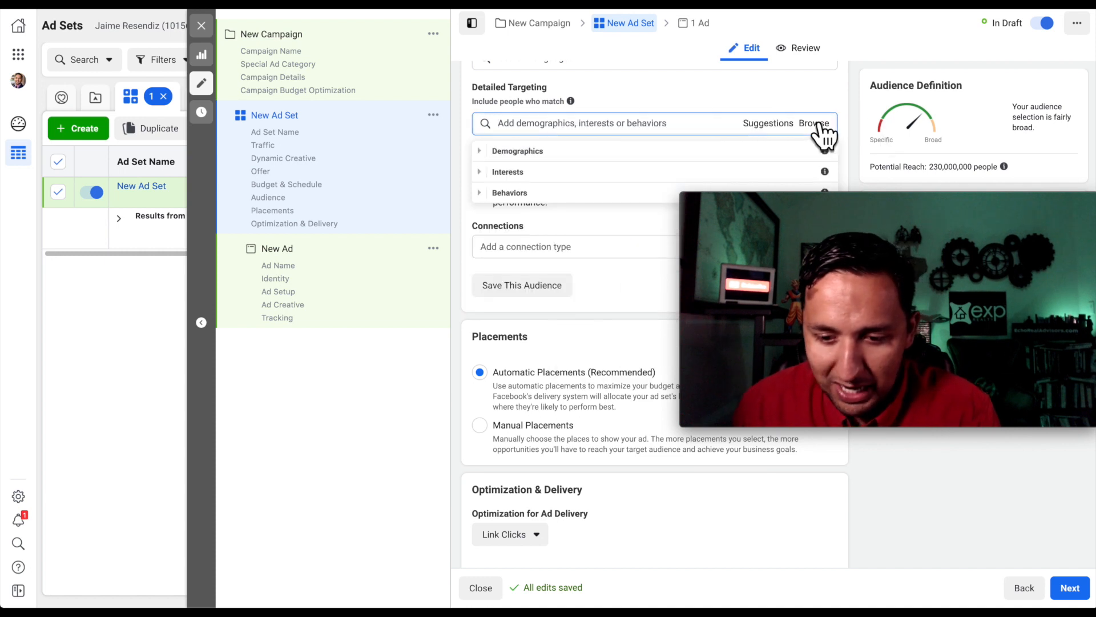
pyautogui.click(505, 194)
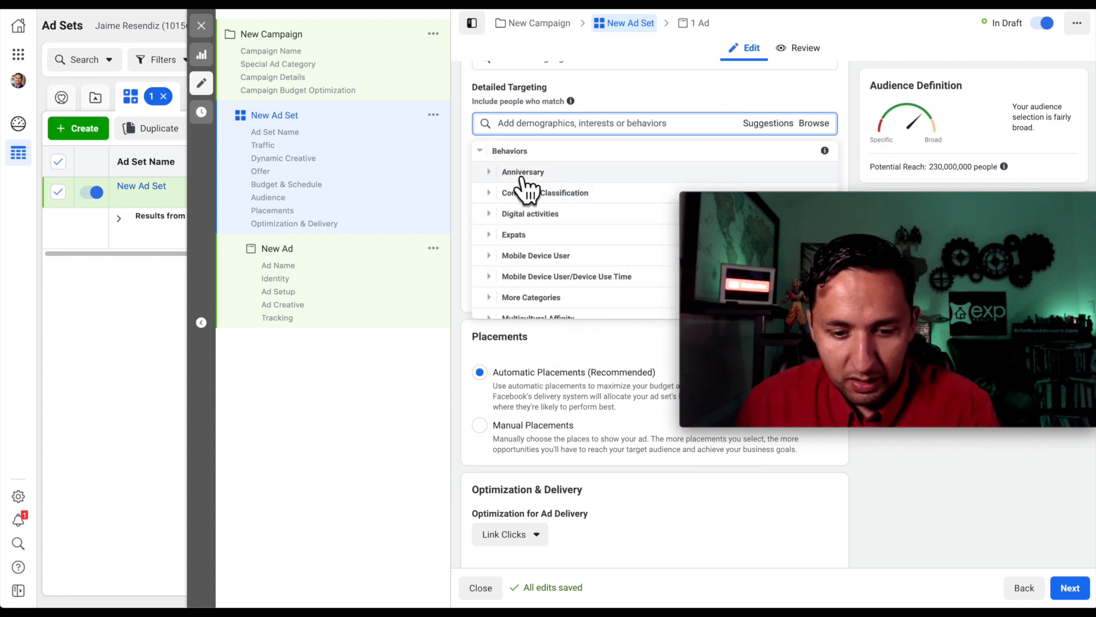
pyautogui.scroll(-2, 521, 266)
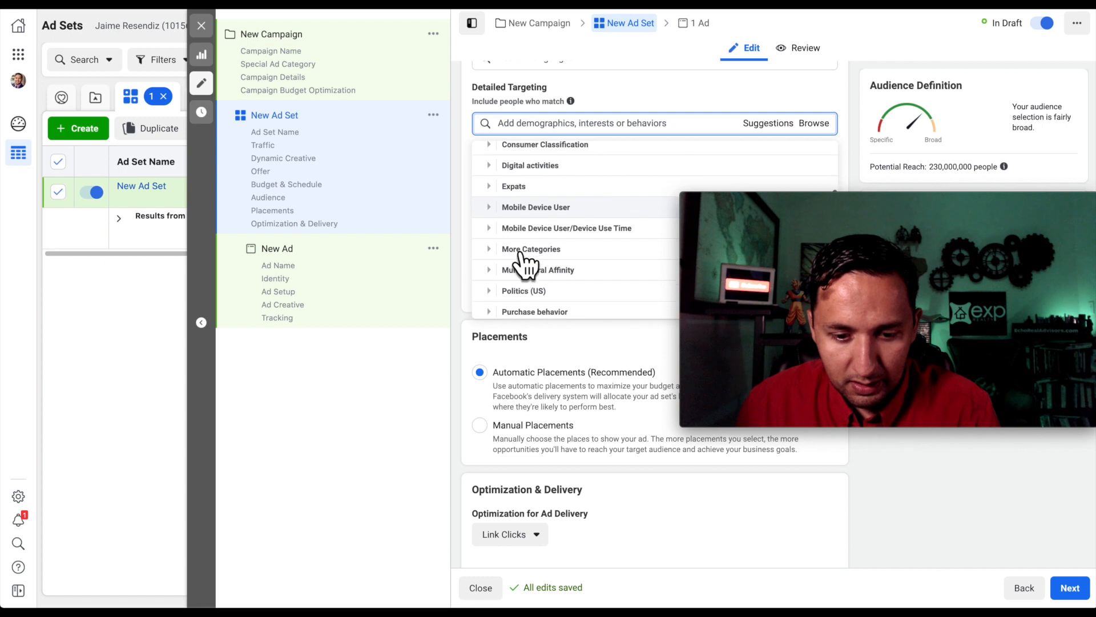
pyautogui.scroll(-3, 522, 265)
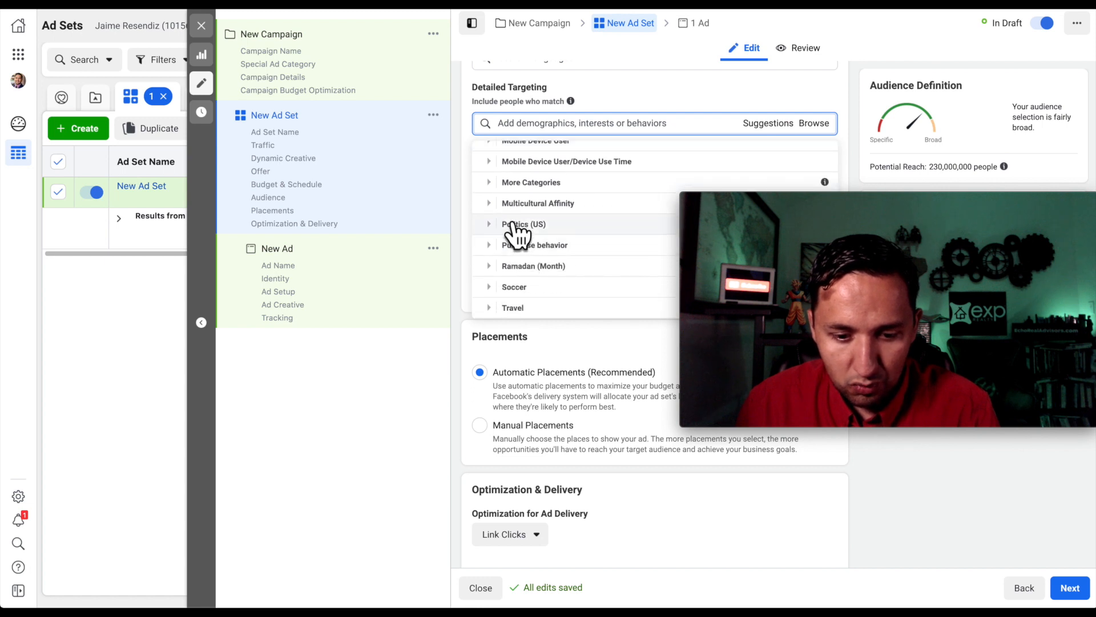
pyautogui.click(514, 225)
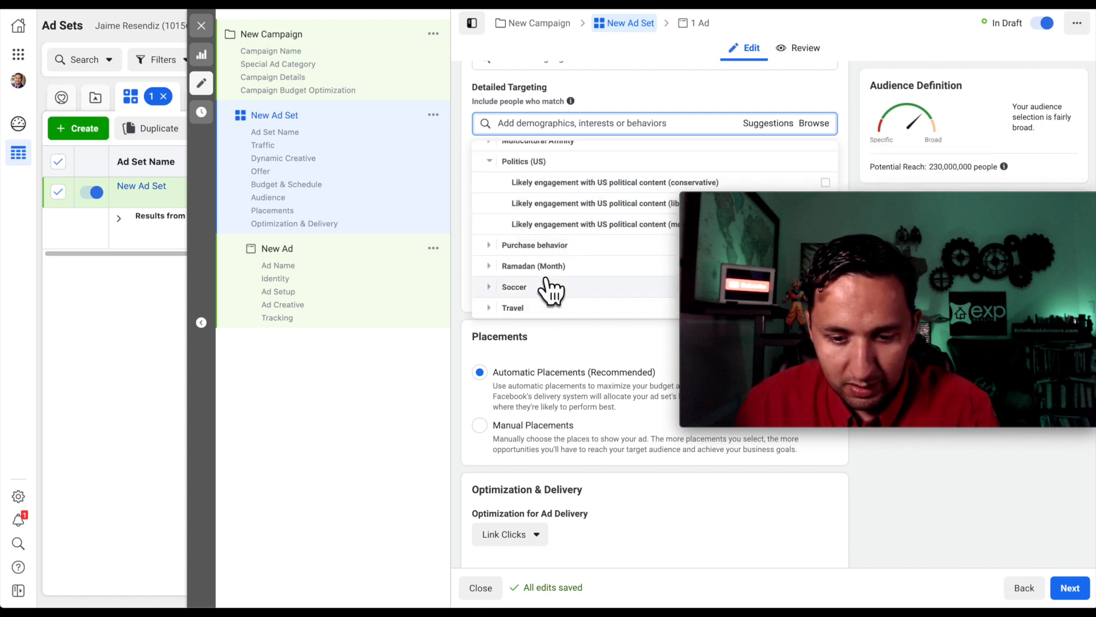
pyautogui.scroll(-1, 531, 215)
pyautogui.scroll(-1, 533, 201)
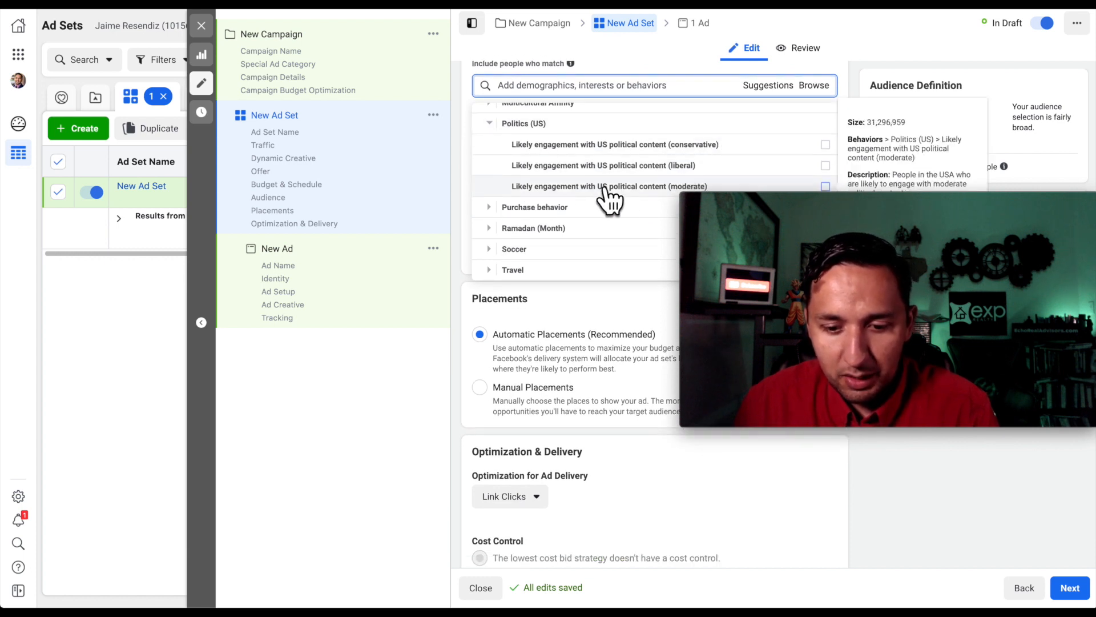
pyautogui.click(513, 209)
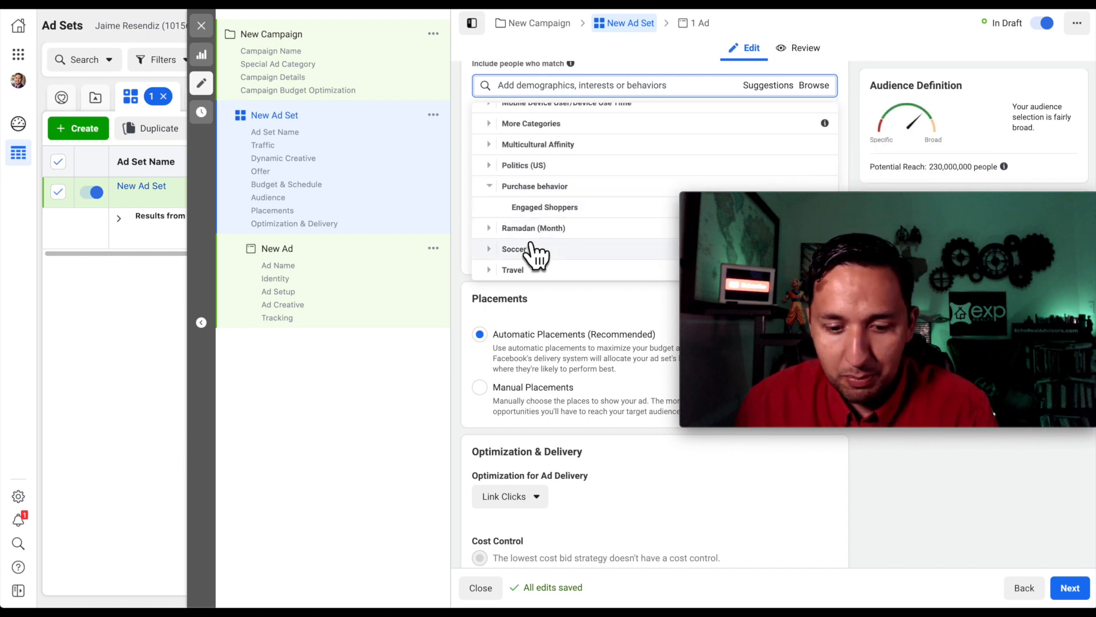
pyautogui.click(525, 249)
pyautogui.scroll(-2, 531, 240)
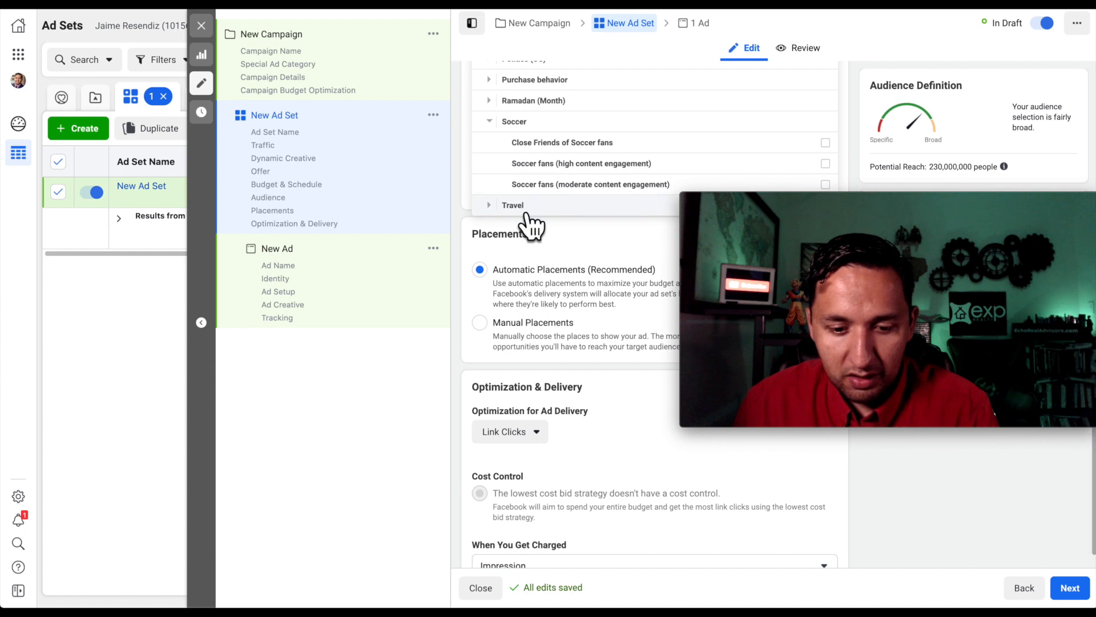
pyautogui.click(526, 209)
pyautogui.scroll(5, 530, 220)
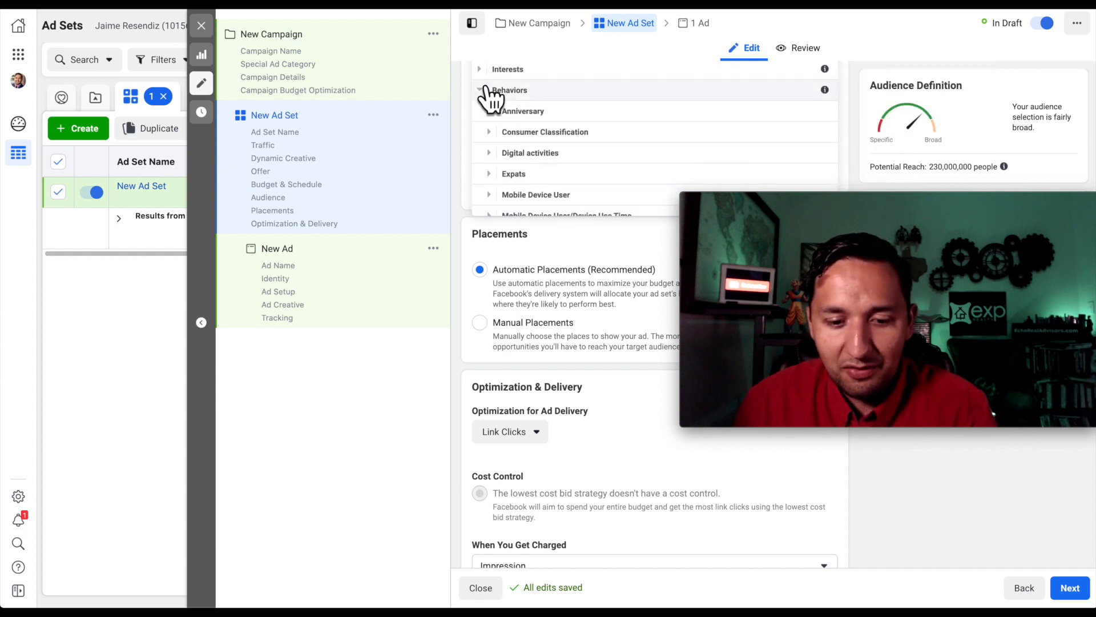
# Step: Browse the Demographics targeting categories, looking into Education Level, Financial and Relationship
pyautogui.scroll(3, 491, 101)
pyautogui.click(484, 133)
pyautogui.click(485, 92)
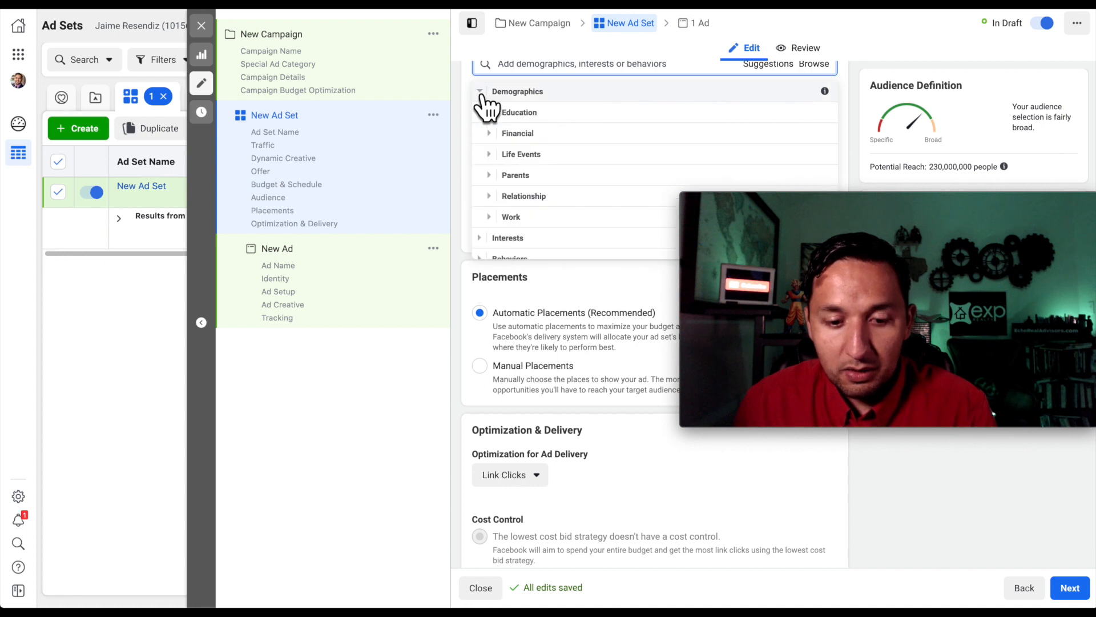
pyautogui.click(514, 114)
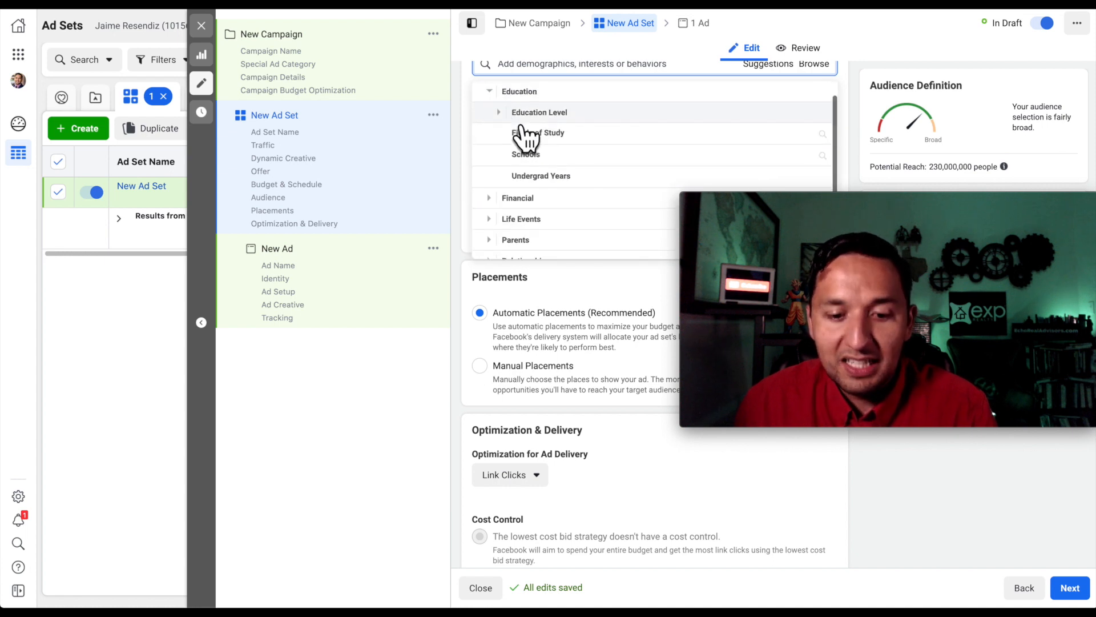
pyautogui.click(522, 114)
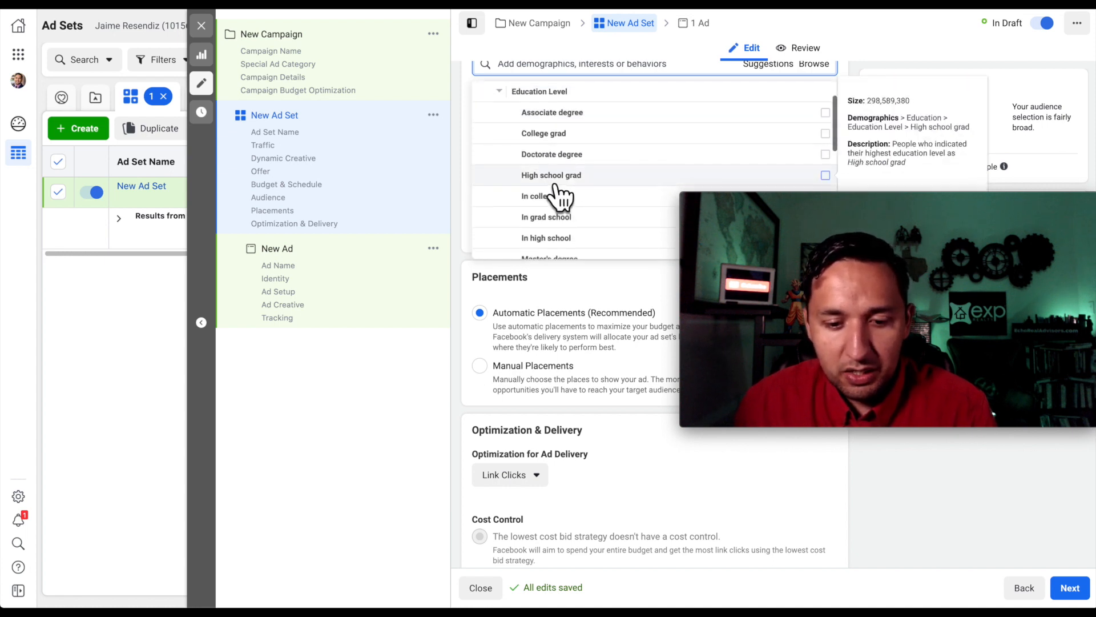
pyautogui.scroll(-3, 539, 220)
pyautogui.scroll(5, 539, 231)
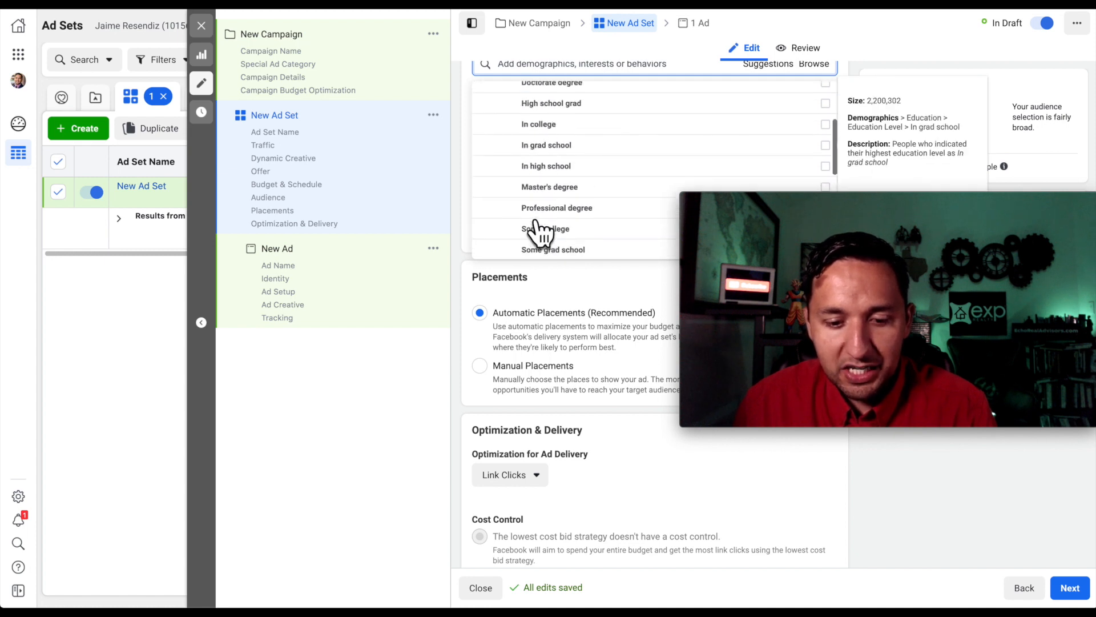
pyautogui.click(503, 134)
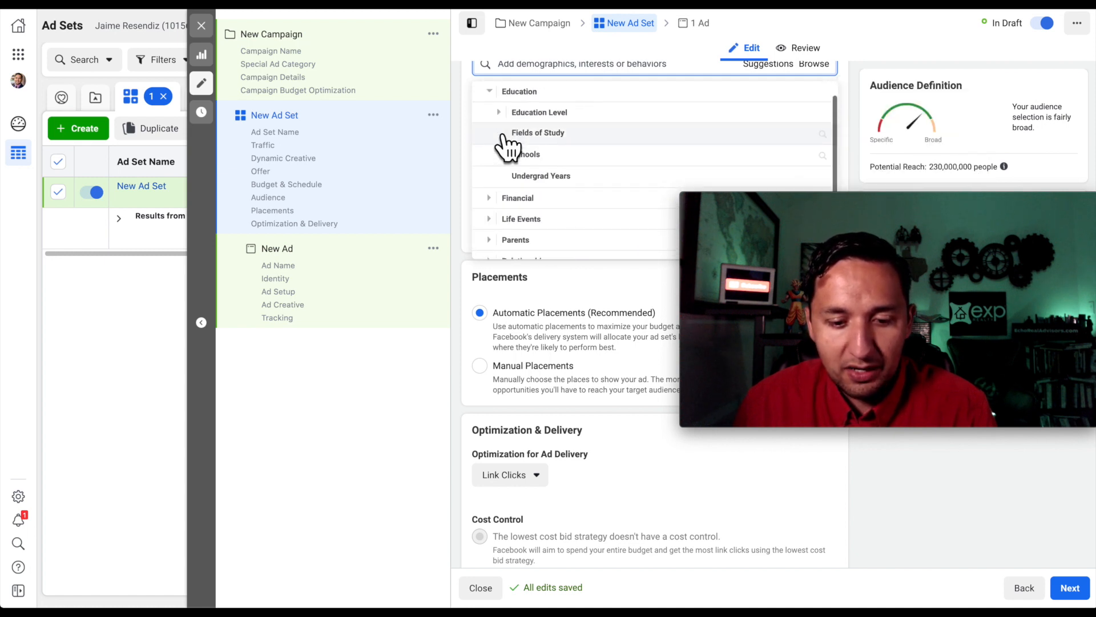
pyautogui.click(489, 198)
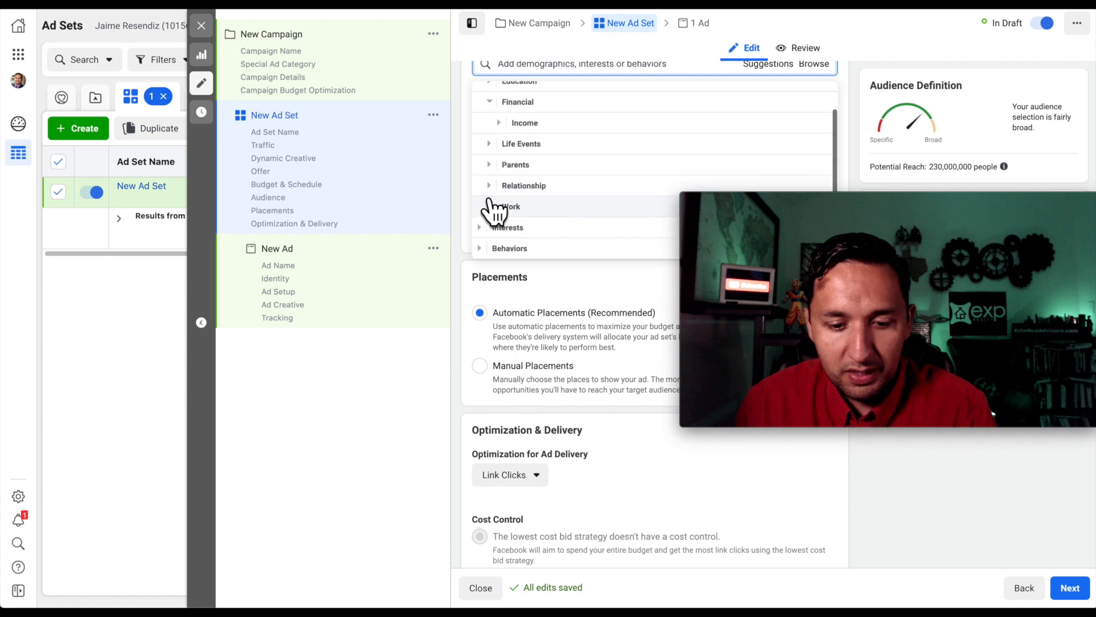
pyautogui.click(521, 188)
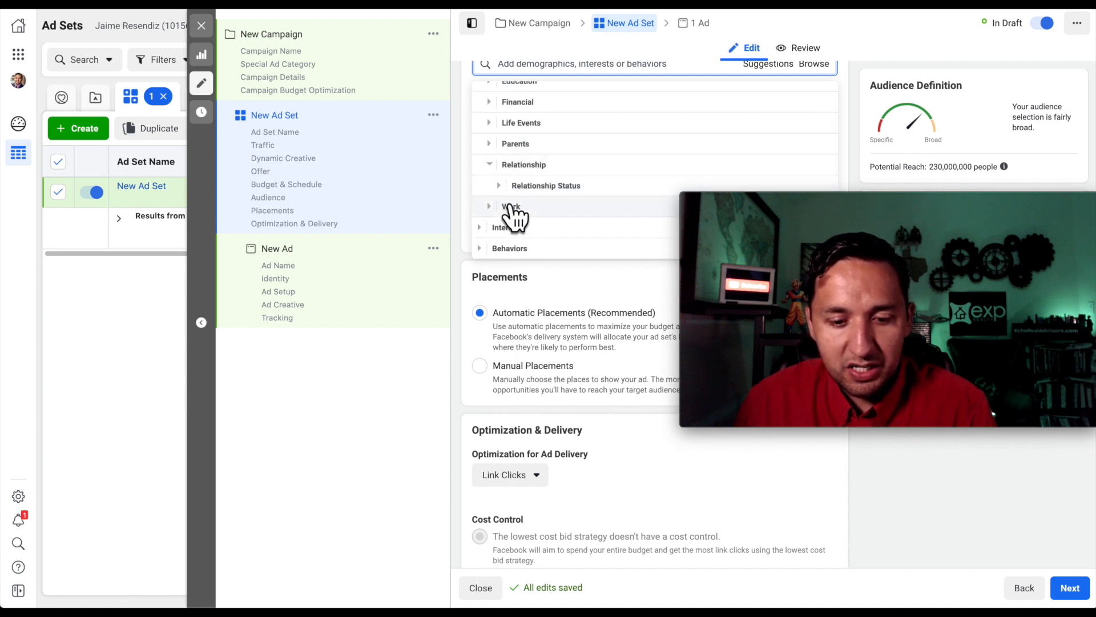
pyautogui.scroll(2, 512, 142)
pyautogui.scroll(2, 521, 134)
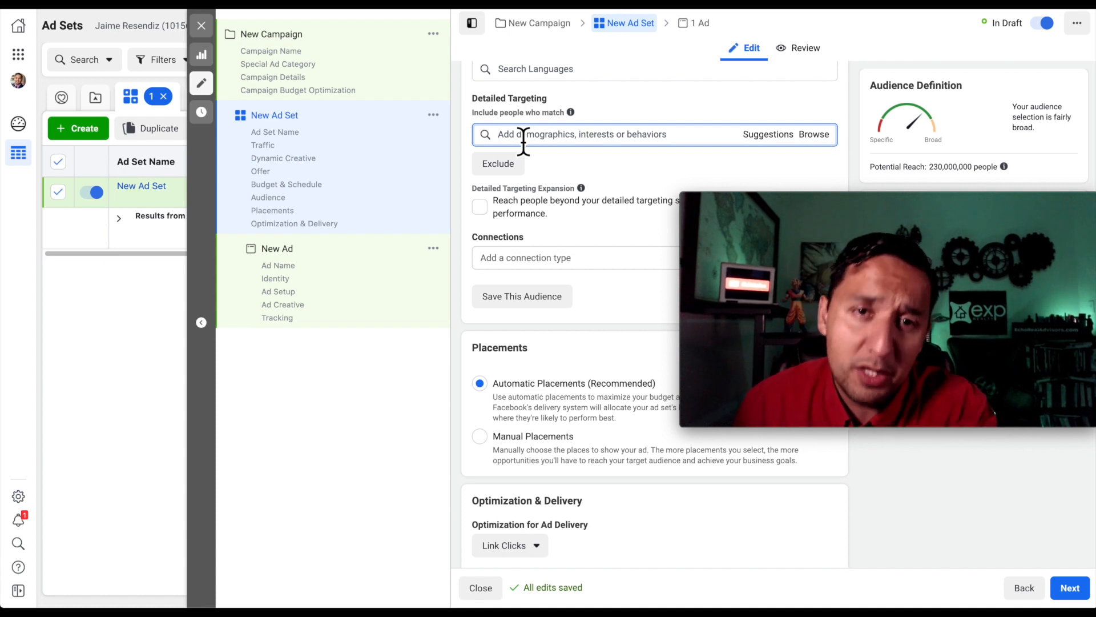
# Step: Switch the ad set's placements from automatic to Manual Placements
pyautogui.scroll(-1, 523, 141)
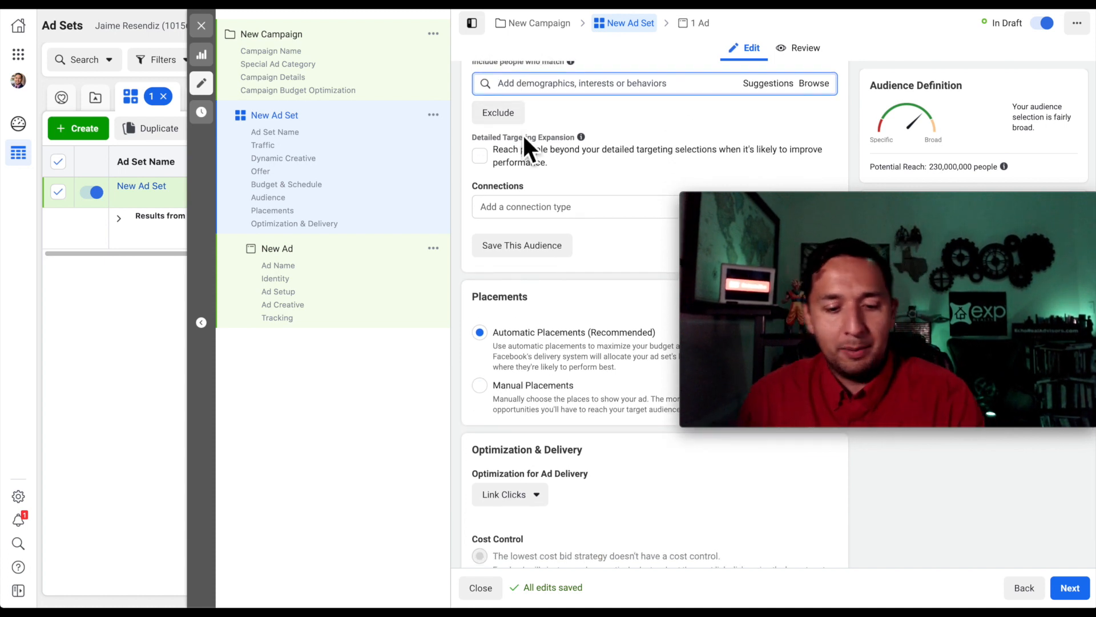
pyautogui.scroll(-1, 583, 211)
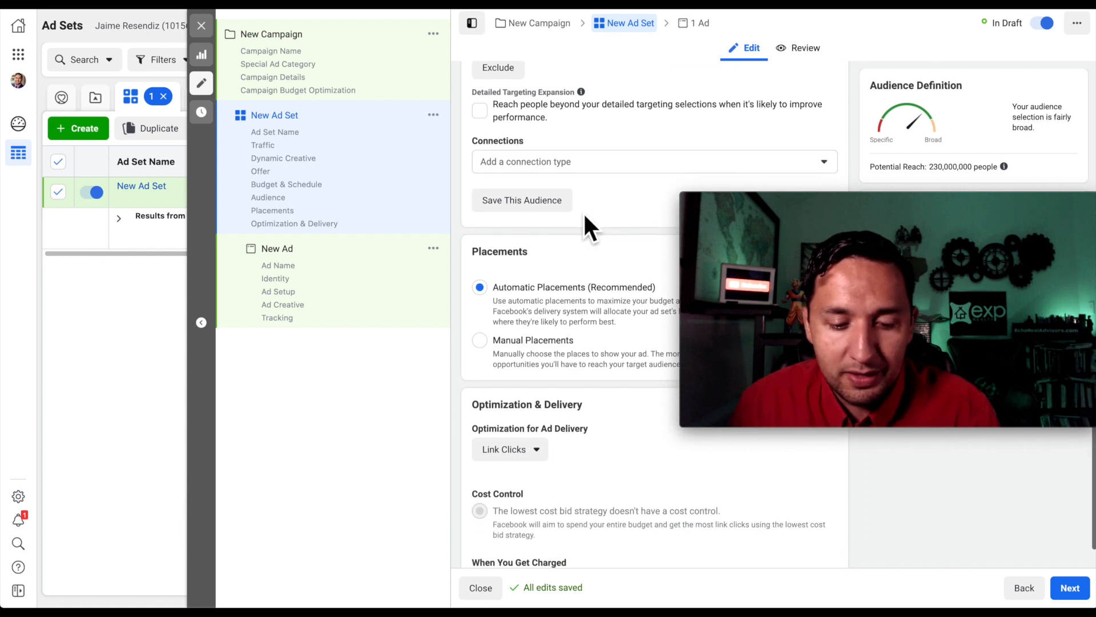
pyautogui.scroll(-1, 583, 200)
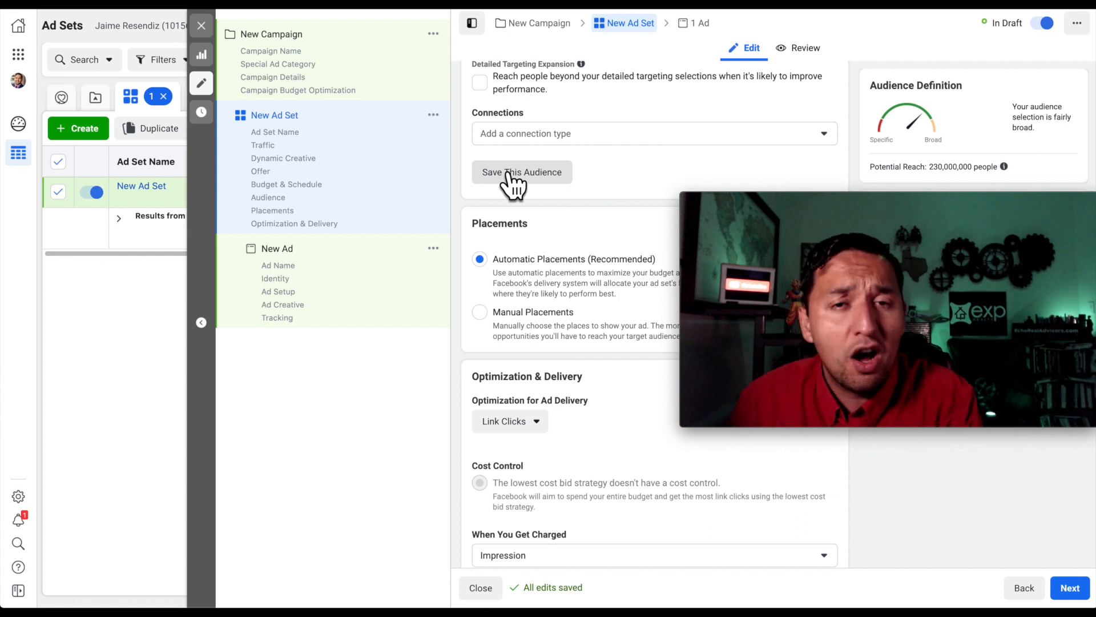
pyautogui.scroll(-1, 526, 194)
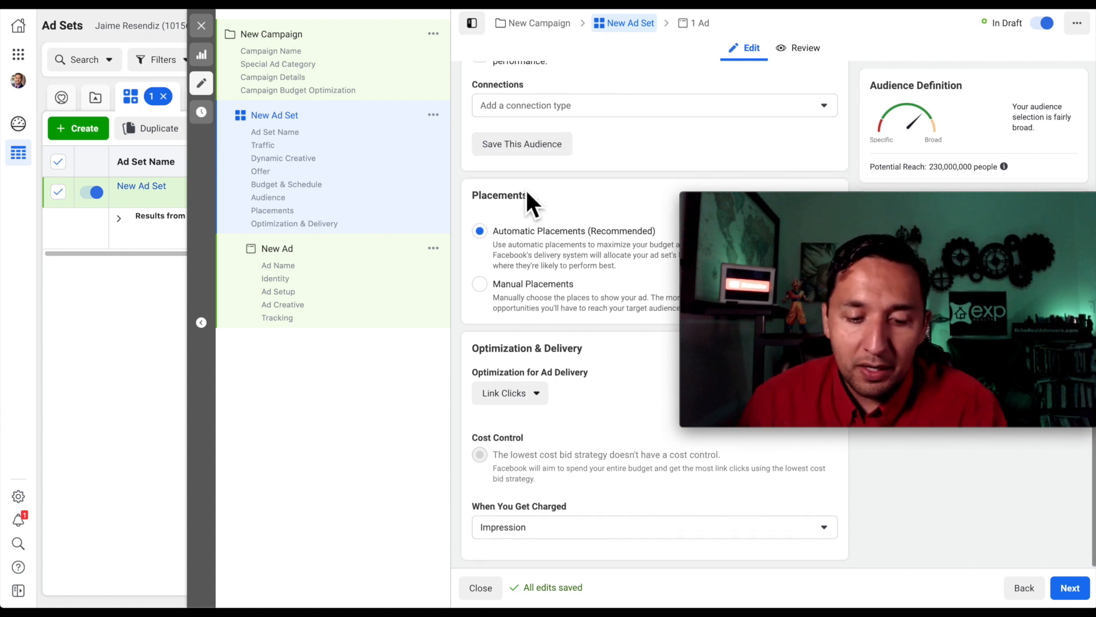
pyautogui.click(479, 285)
# Step: Examine the manual placement options, from Feeds and Stories through Messages, In-Article, and Apps and Sites
pyautogui.scroll(-2, 556, 389)
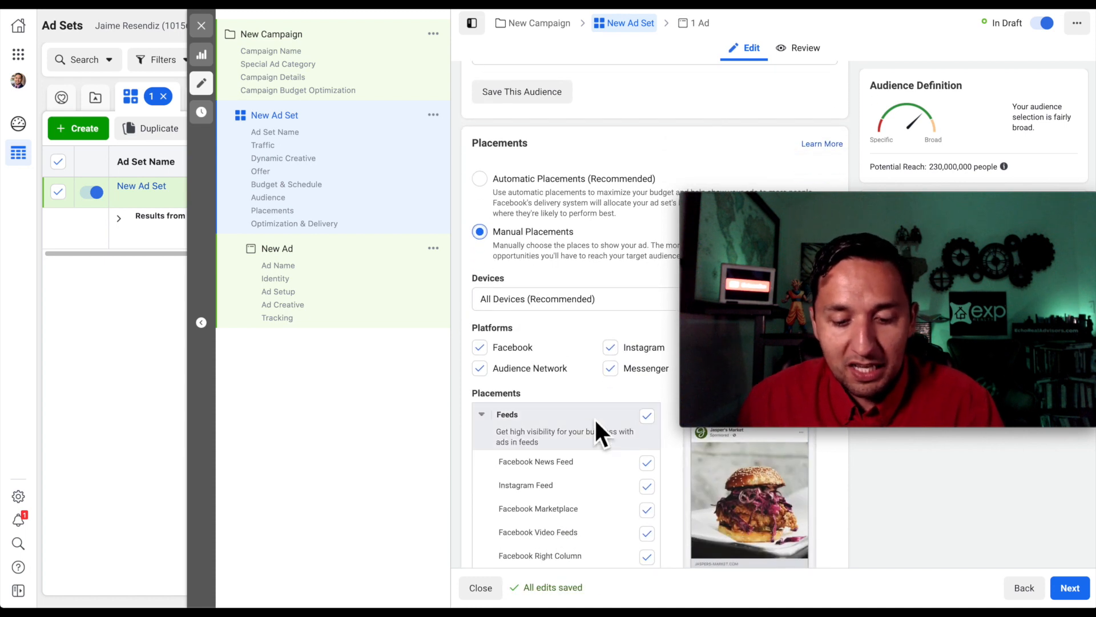
pyautogui.scroll(-5, 595, 426)
pyautogui.scroll(5, 596, 425)
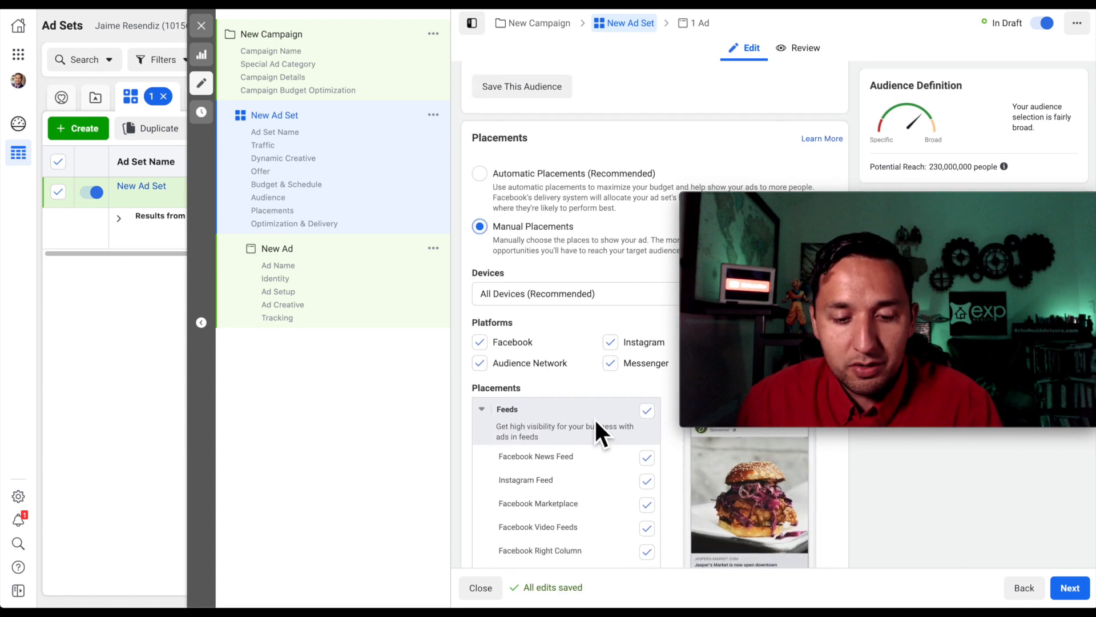
pyautogui.scroll(-4, 562, 401)
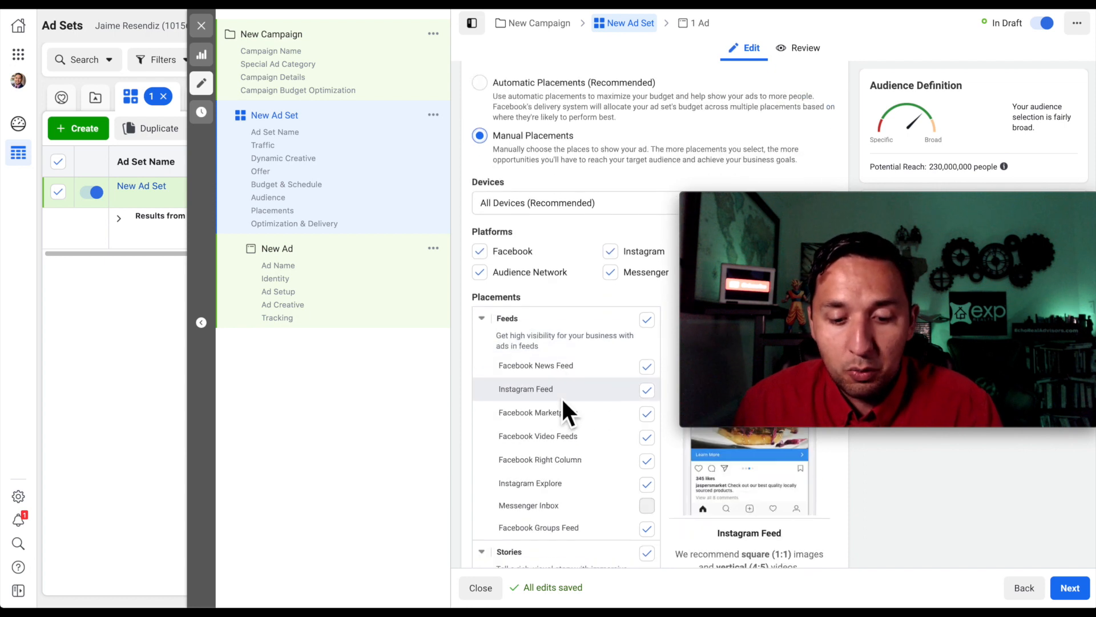
pyautogui.click(562, 394)
pyautogui.scroll(-1, 562, 394)
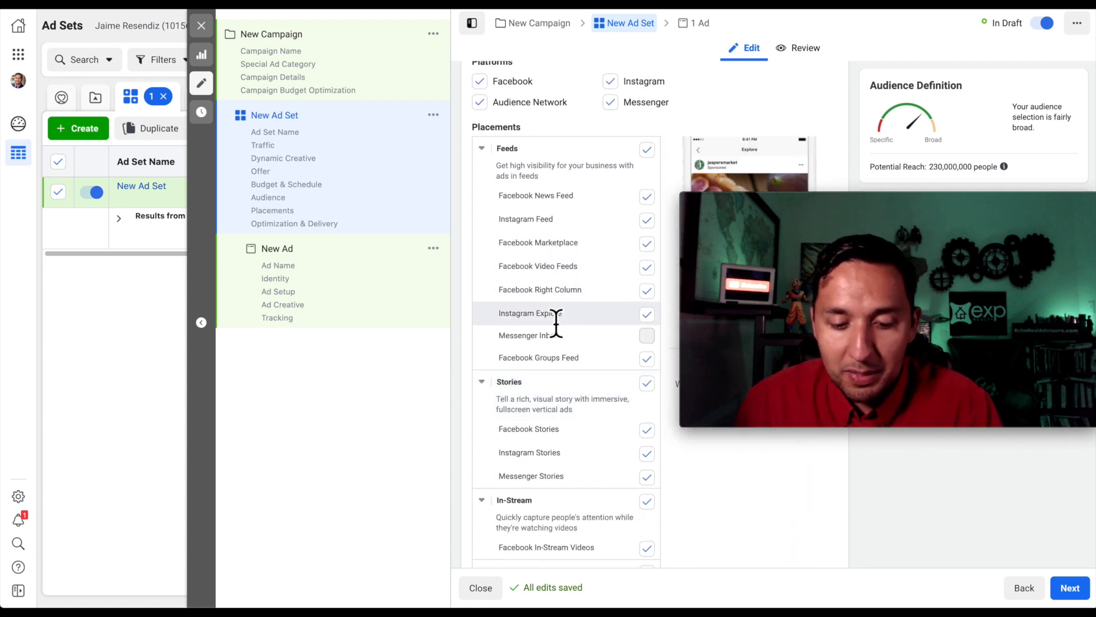
pyautogui.scroll(-2, 548, 377)
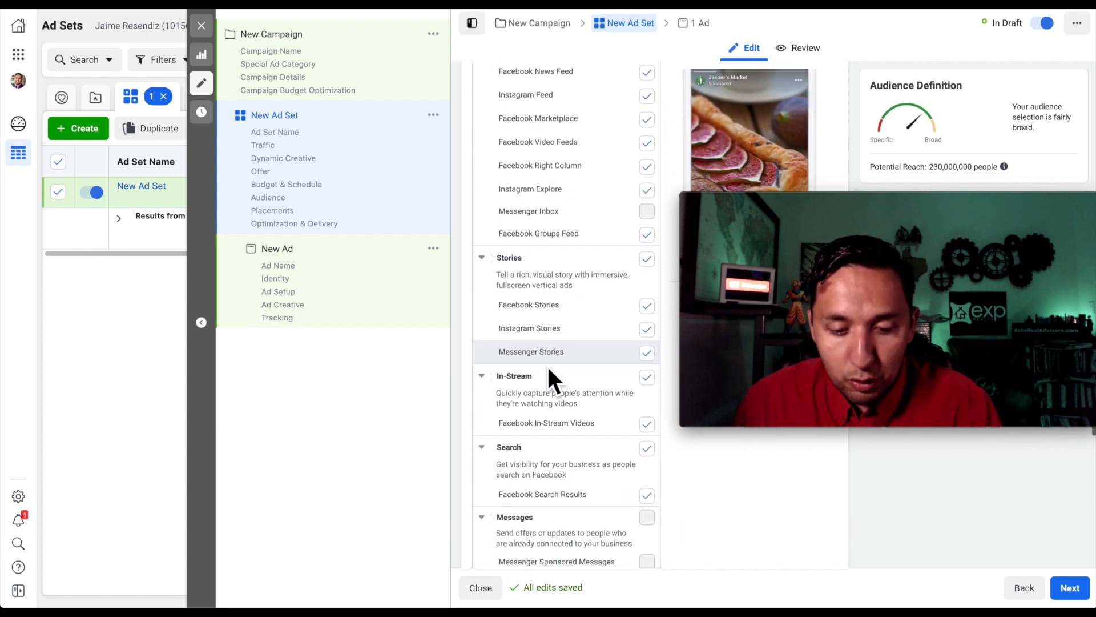
pyautogui.scroll(-1, 548, 370)
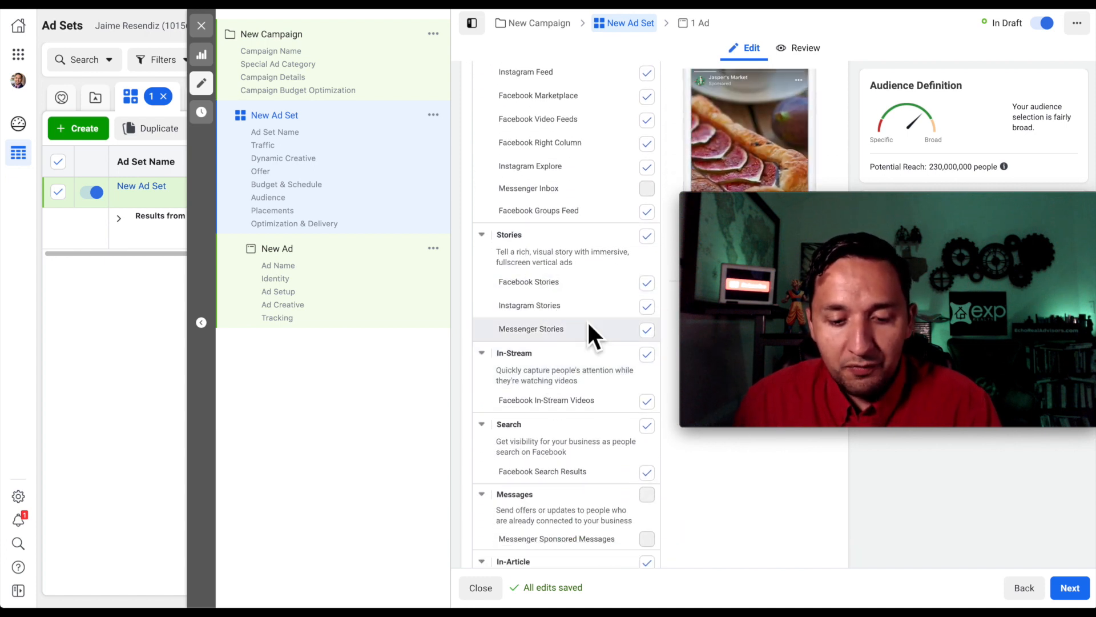
pyautogui.scroll(-3, 587, 322)
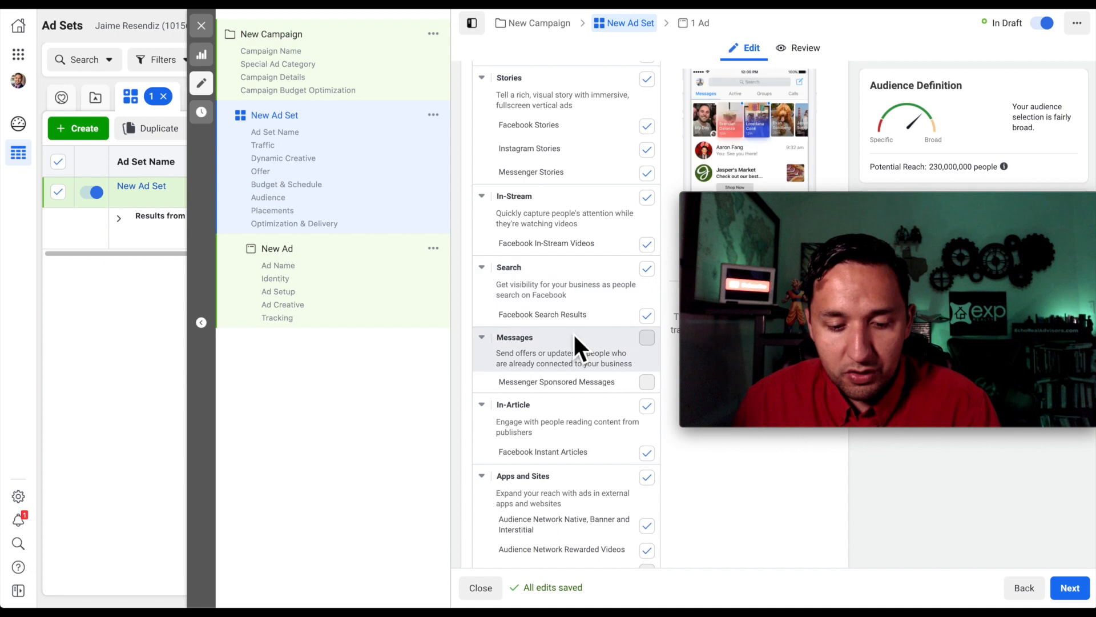
pyautogui.scroll(-2, 574, 342)
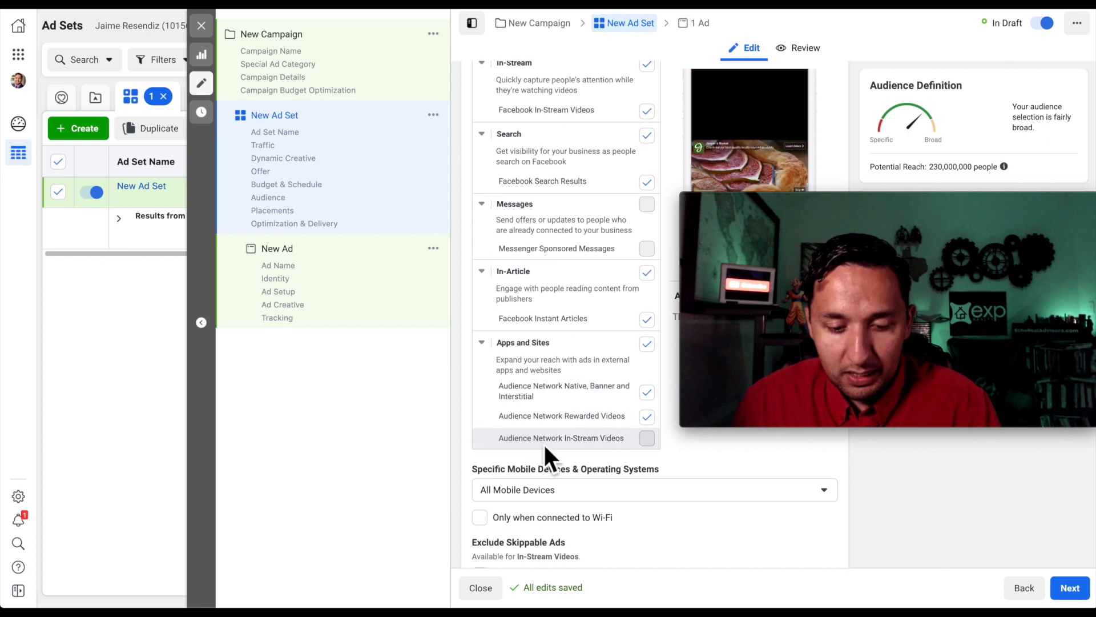
pyautogui.scroll(-1, 545, 456)
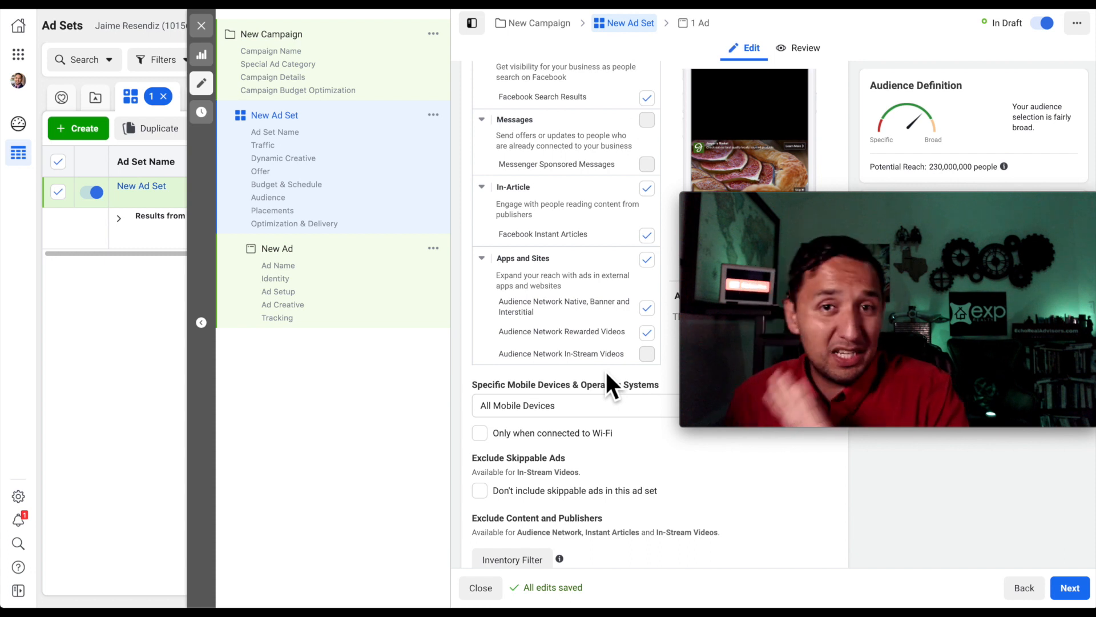
# Step: Exclude the Instagram, Messenger and Audience Network platforms so that the ad set targets Facebook only
pyautogui.scroll(1, 574, 235)
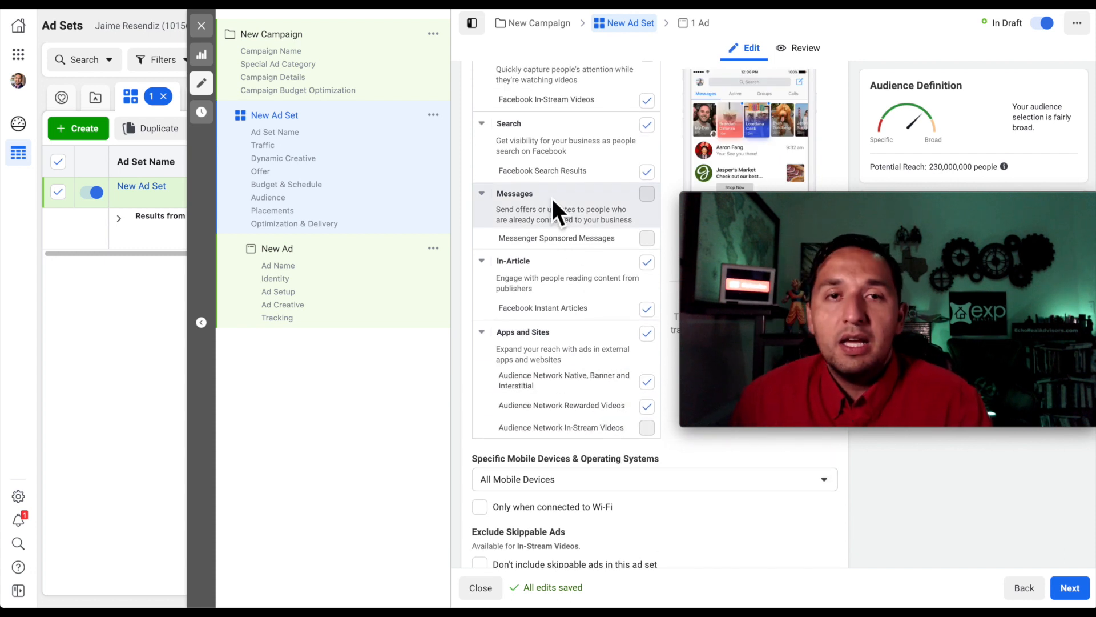
pyautogui.scroll(5, 552, 203)
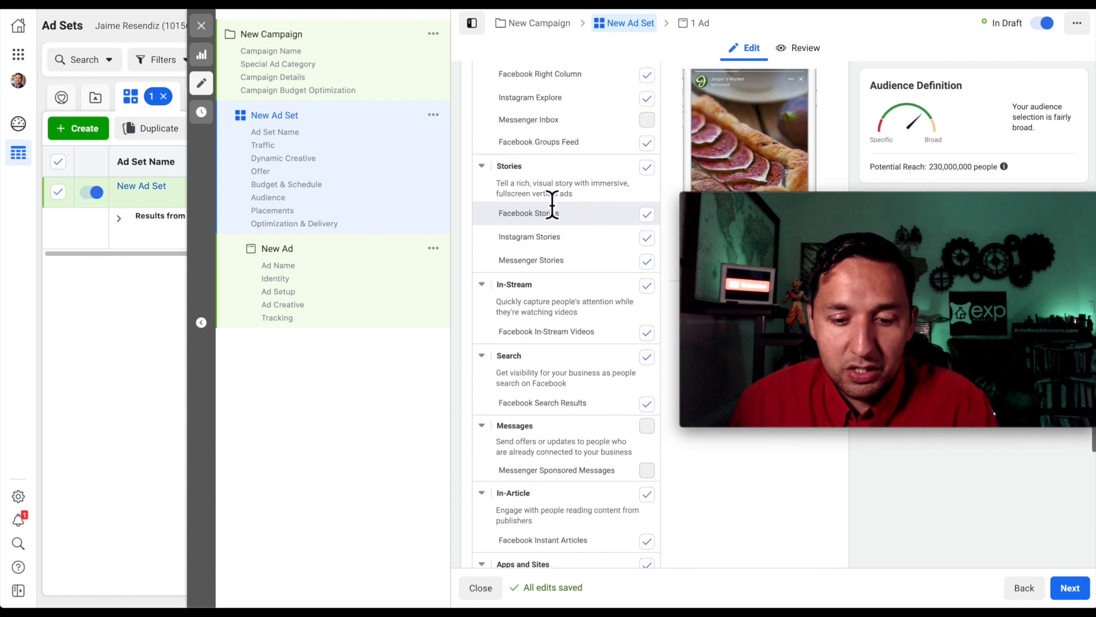
pyautogui.scroll(3, 552, 203)
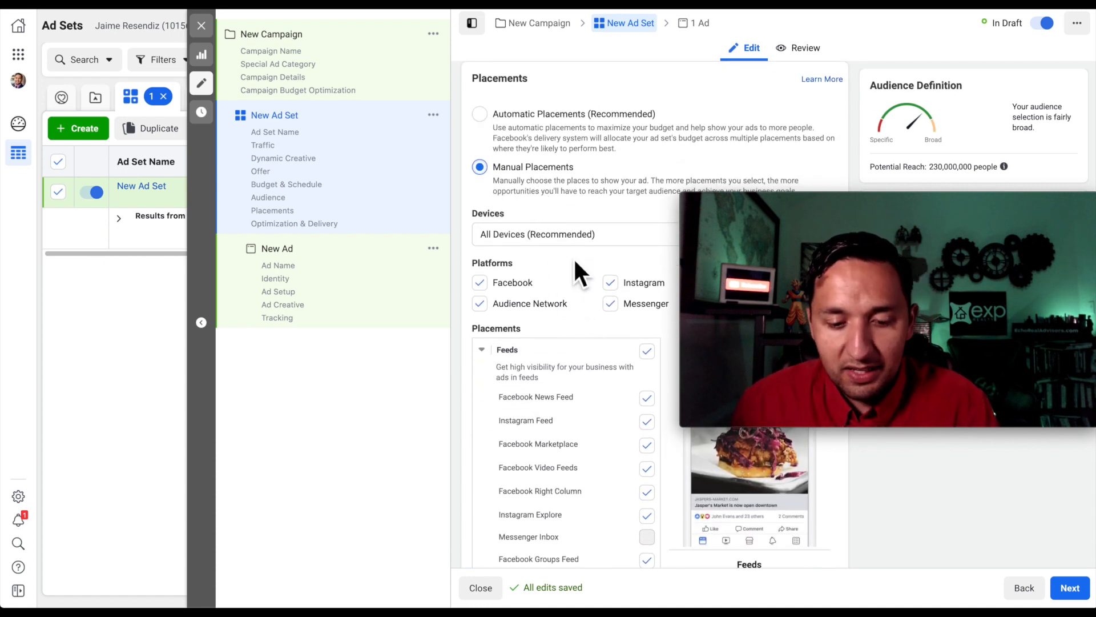
pyautogui.click(610, 282)
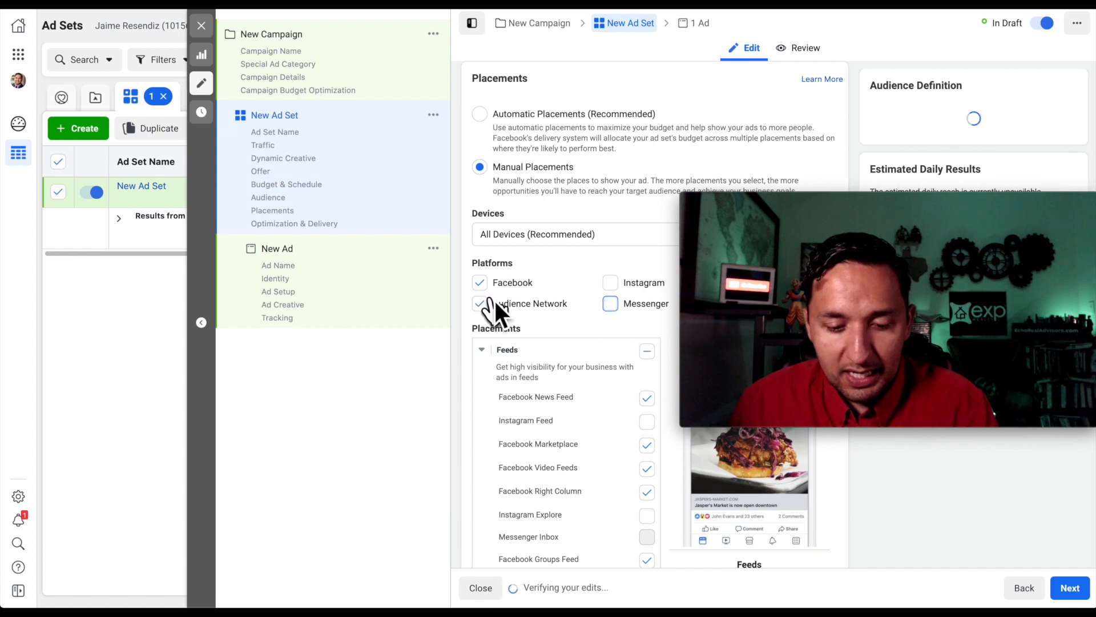
pyautogui.click(479, 305)
# Step: Deselect the Facebook Marketplace, Video Feeds, Right Column and Groups Feed placements, along with all Stories placements
pyautogui.click(646, 445)
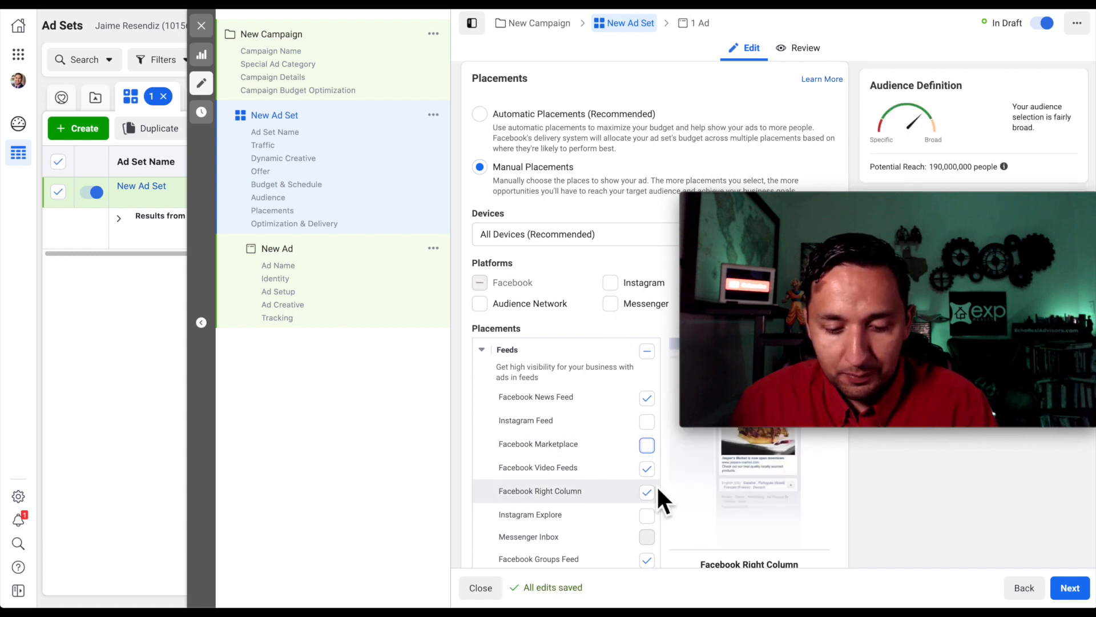
pyautogui.click(648, 492)
pyautogui.click(647, 490)
pyautogui.scroll(-1, 648, 489)
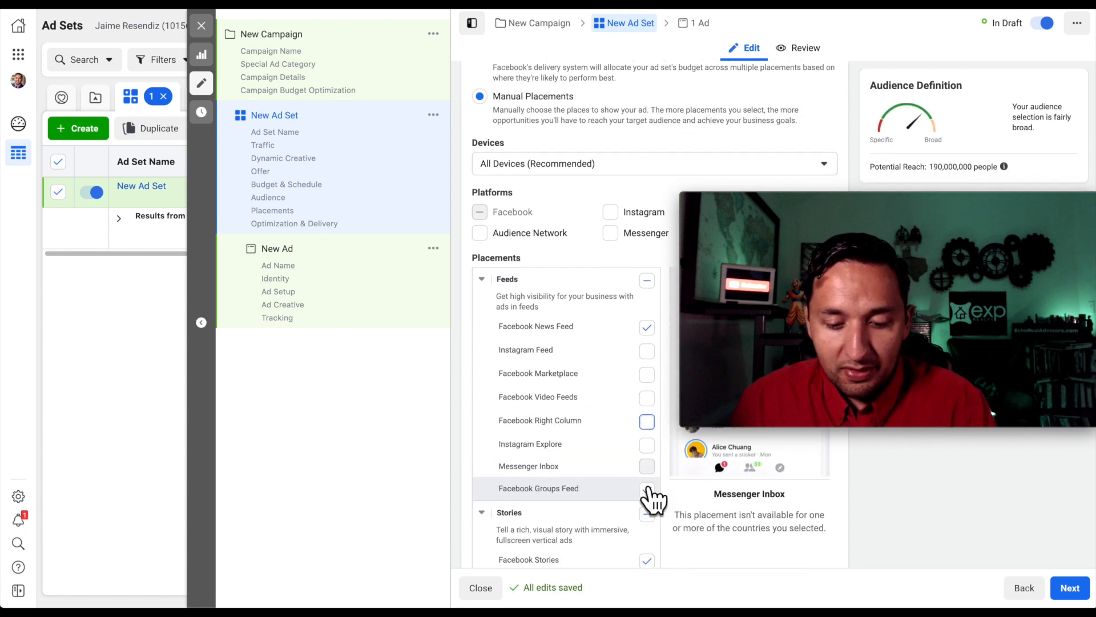
pyautogui.click(647, 513)
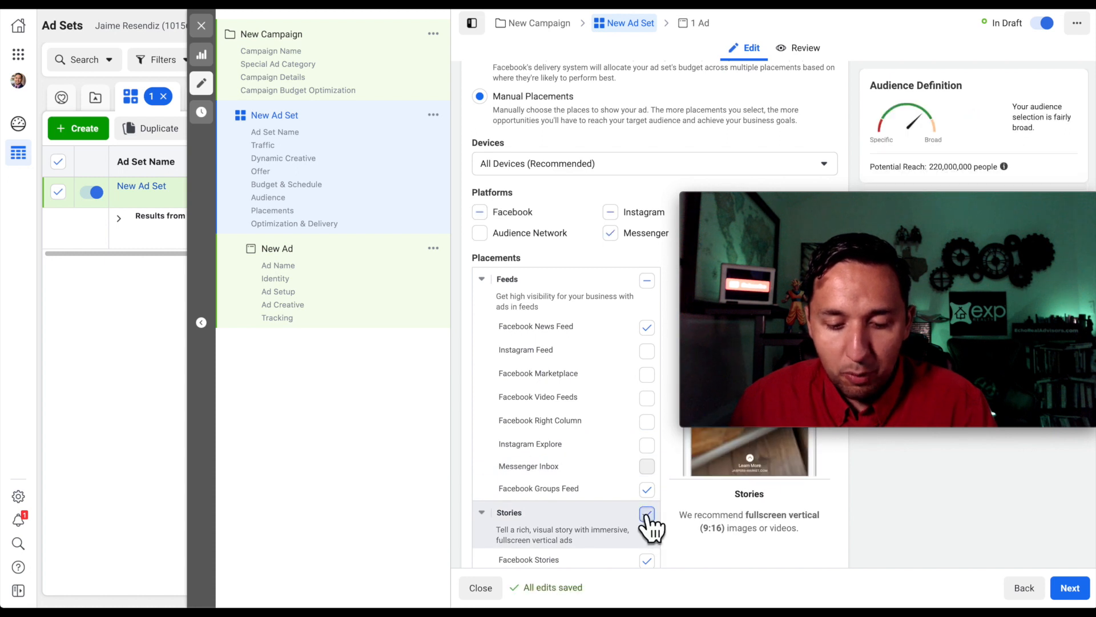
pyautogui.click(648, 490)
# Step: Deselect the In-Stream, Search and In-Article placements, keeping only Facebook News Feed
pyautogui.scroll(-2, 651, 498)
pyautogui.scroll(-1, 651, 498)
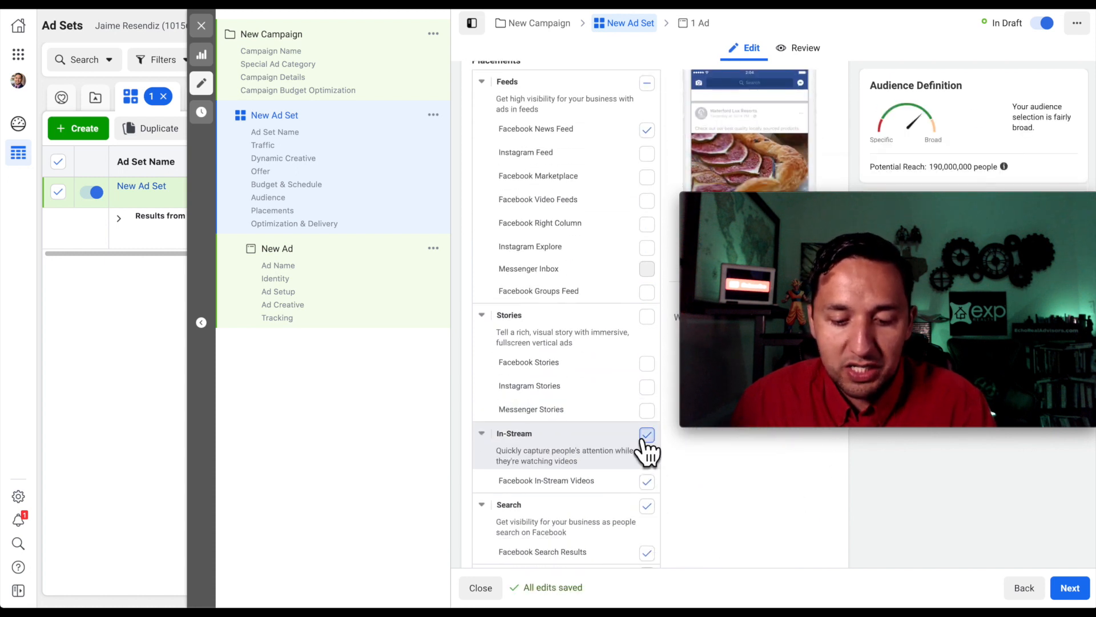
pyautogui.click(647, 435)
pyautogui.click(647, 506)
pyautogui.scroll(-2, 652, 506)
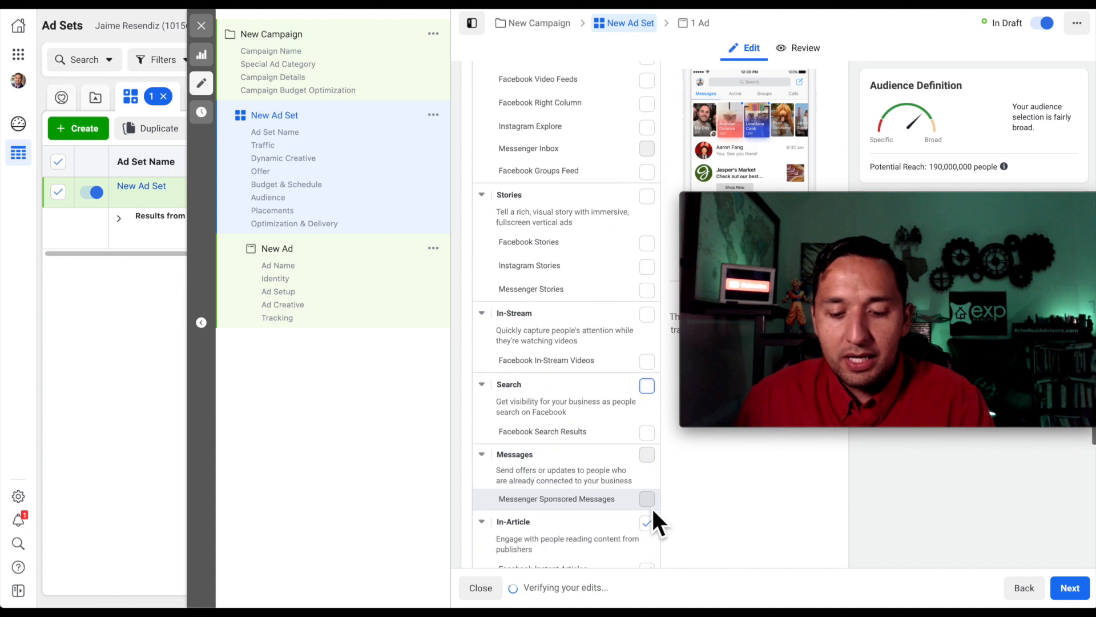
pyautogui.click(647, 478)
pyautogui.scroll(-1, 648, 490)
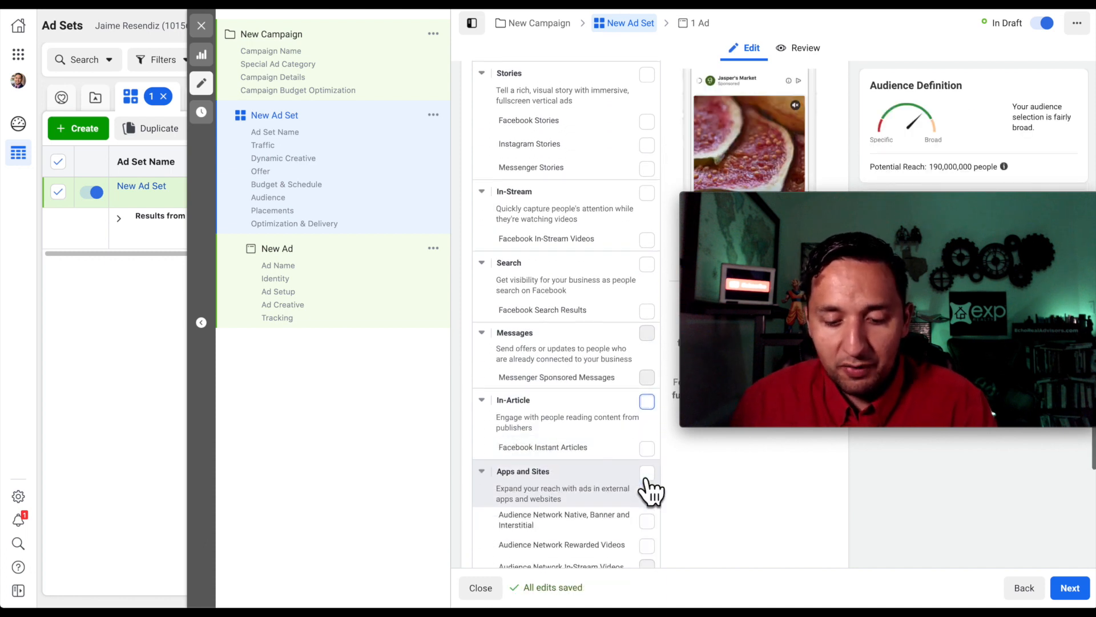
pyautogui.click(647, 473)
# Step: Review the placement selection and the mobile device and content exclusion options beneath it
pyautogui.scroll(-1, 649, 486)
pyautogui.scroll(5, 653, 483)
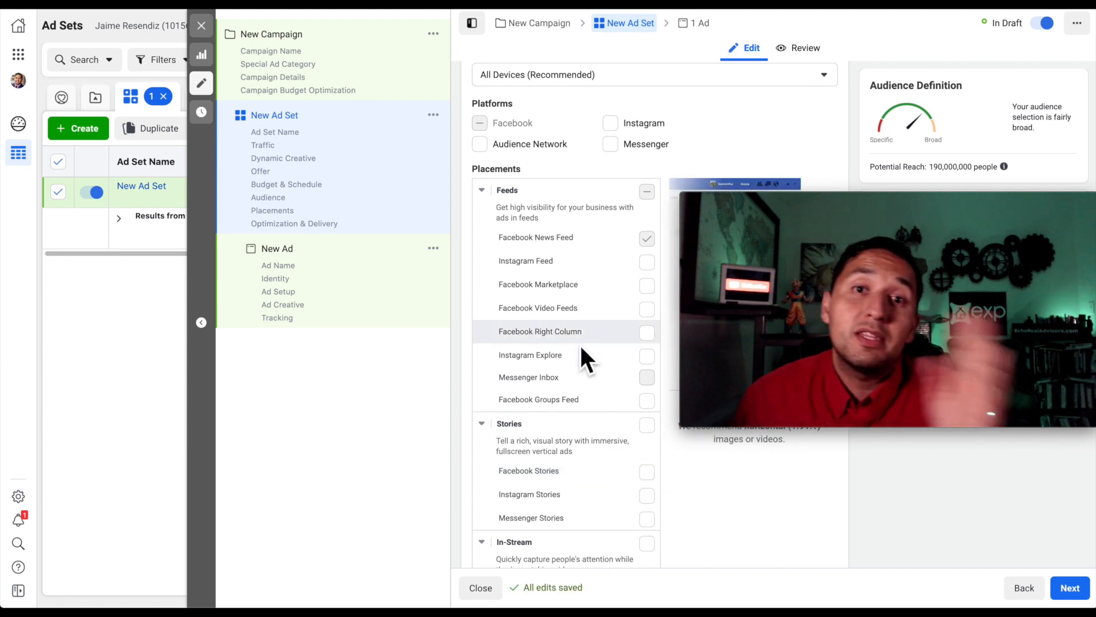
pyautogui.scroll(-2, 580, 344)
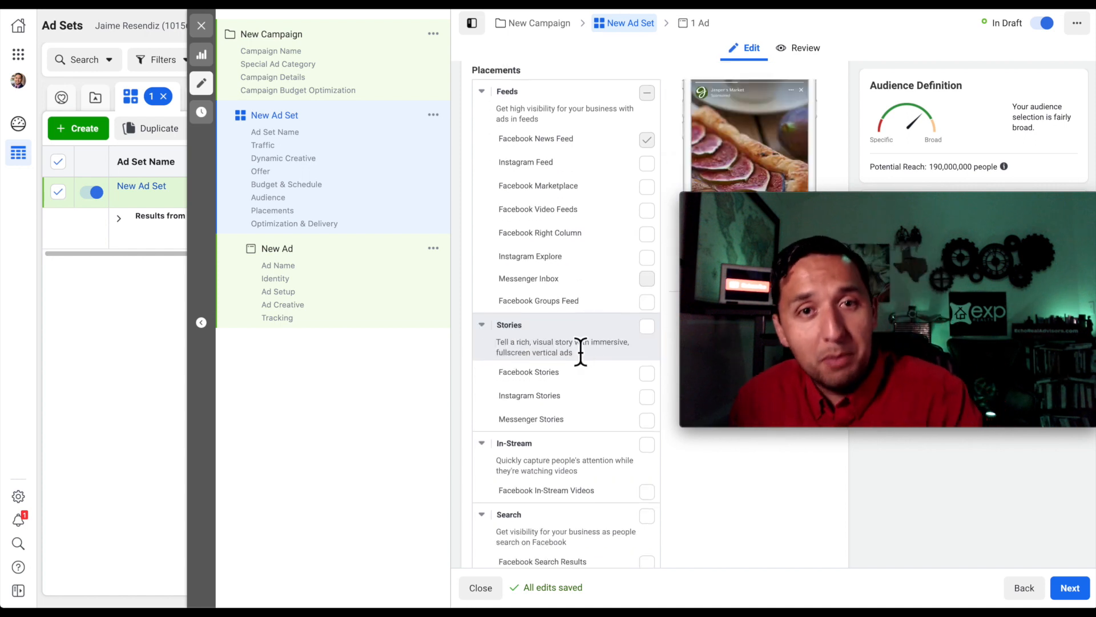
pyautogui.scroll(-8, 580, 344)
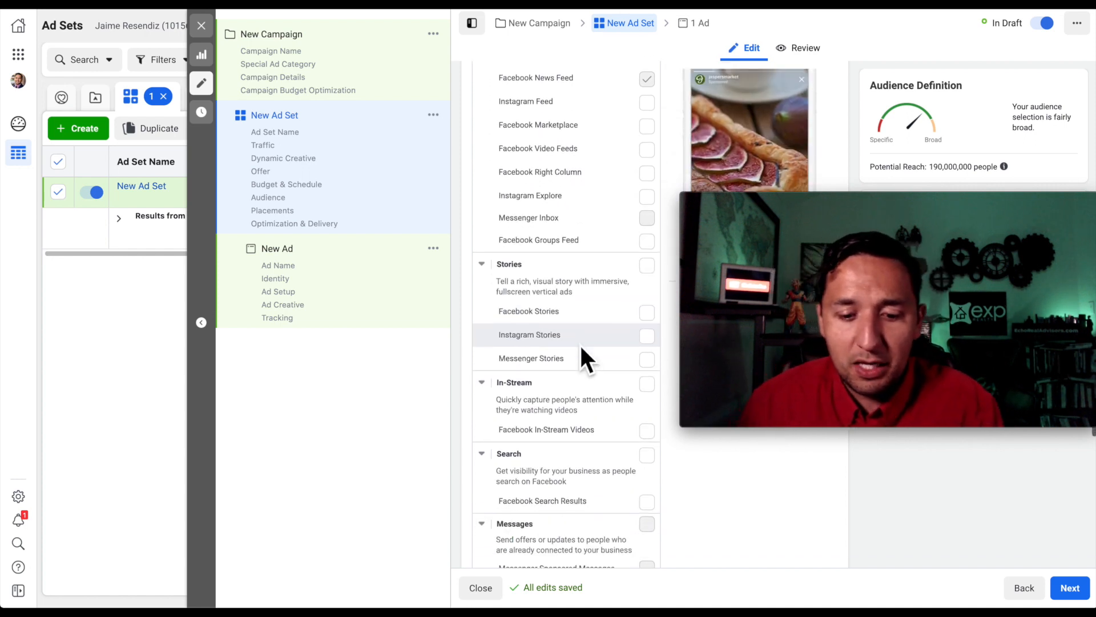
pyautogui.scroll(-2, 580, 344)
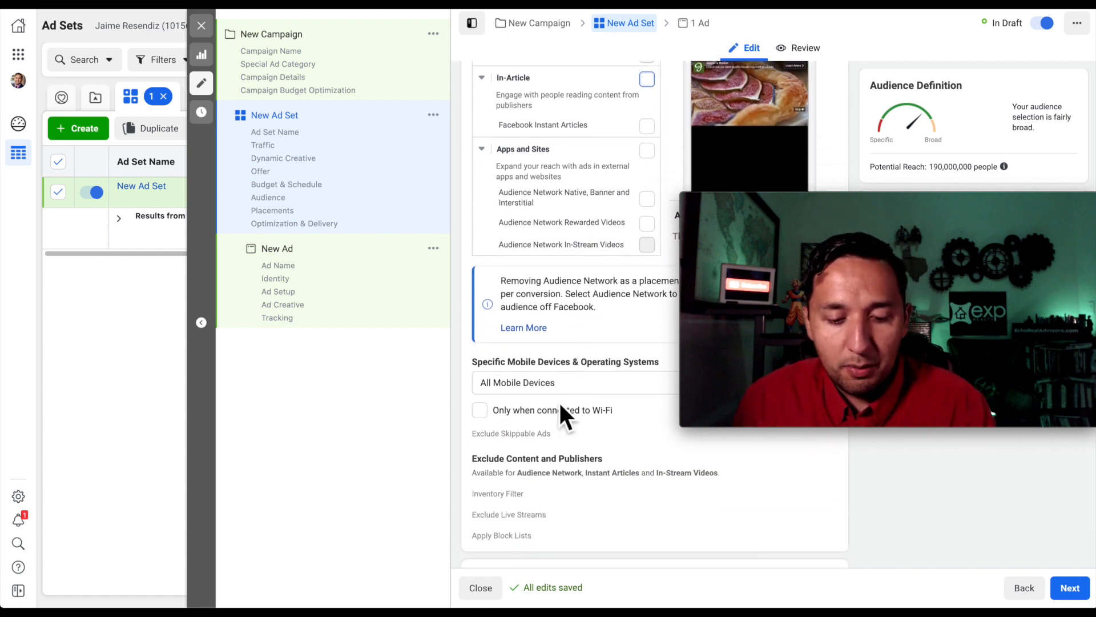
# Step: Set the ad set's Optimization for Ad Delivery to Landing Page Views and continue to the ad level
pyautogui.scroll(-2, 559, 406)
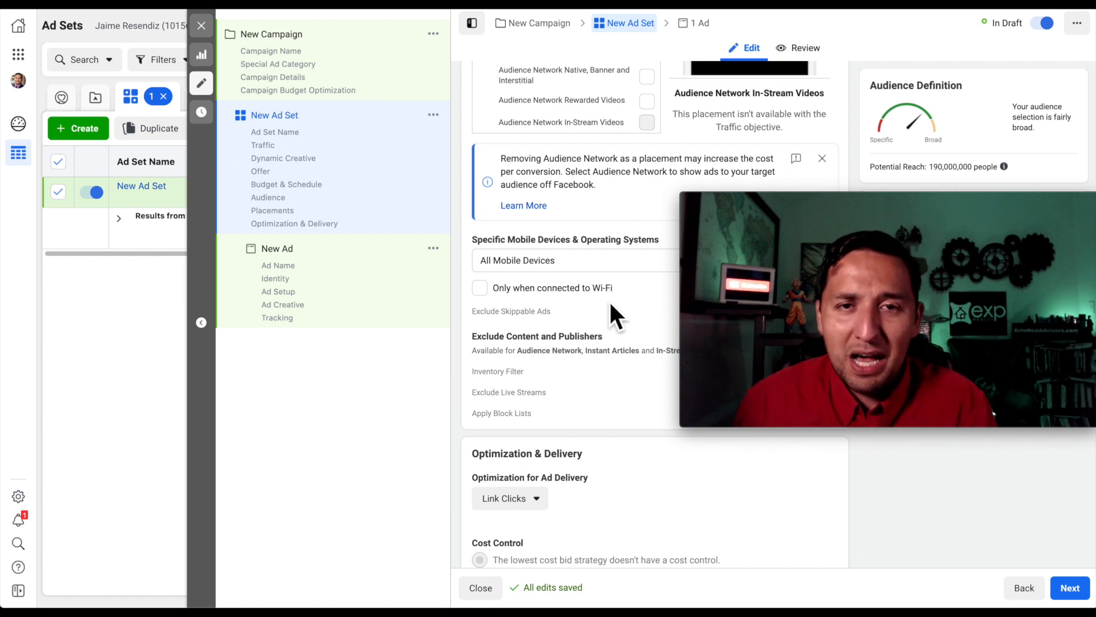
pyautogui.scroll(-2, 609, 303)
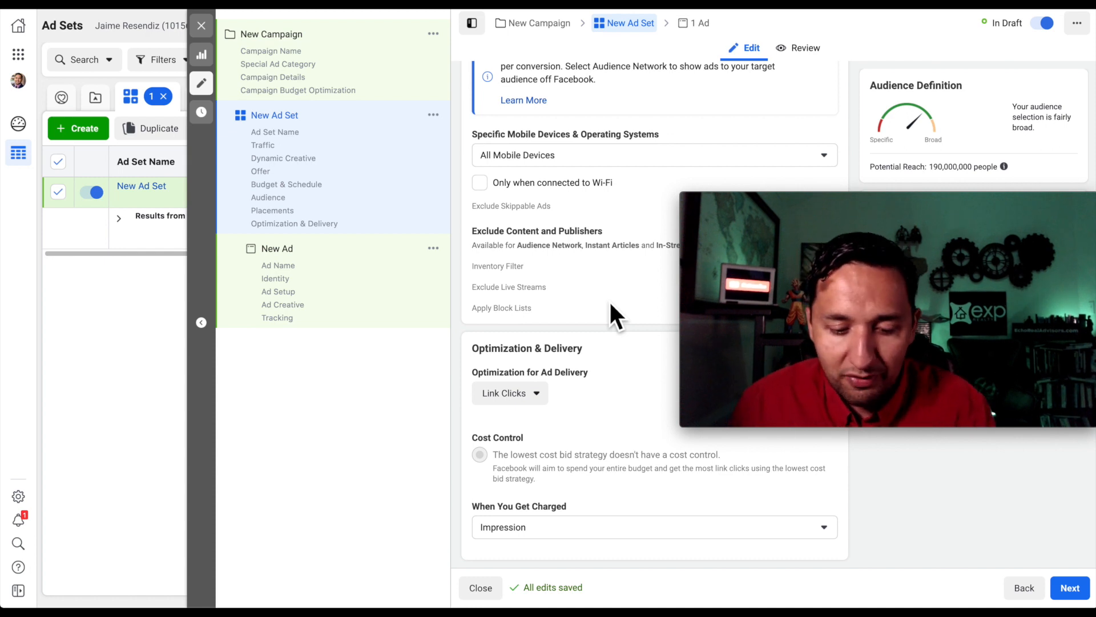
pyautogui.click(504, 399)
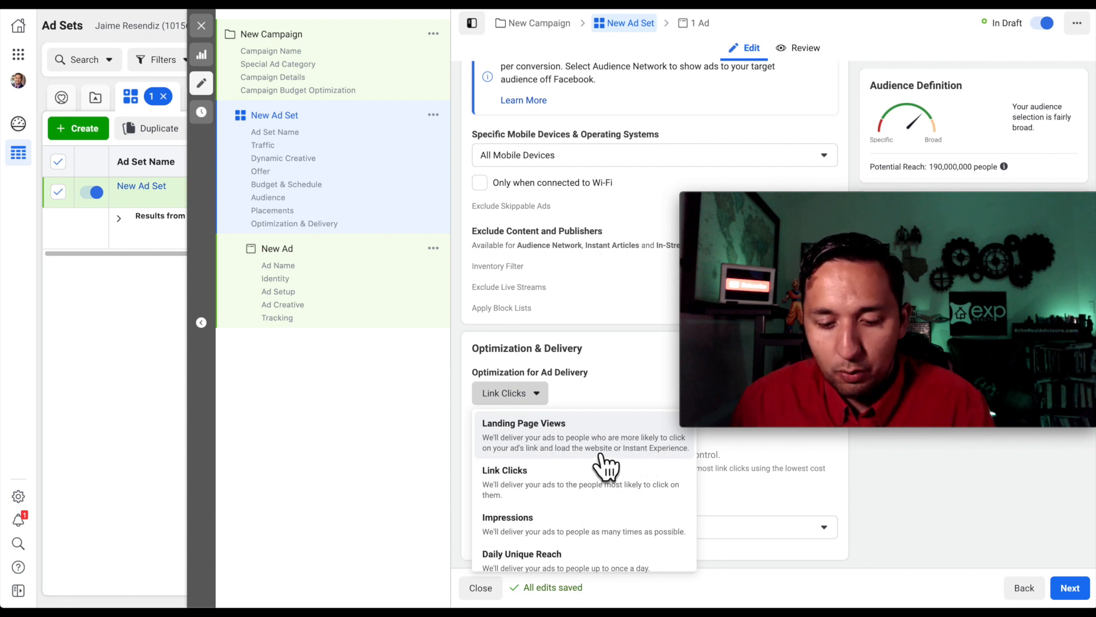
pyautogui.click(534, 445)
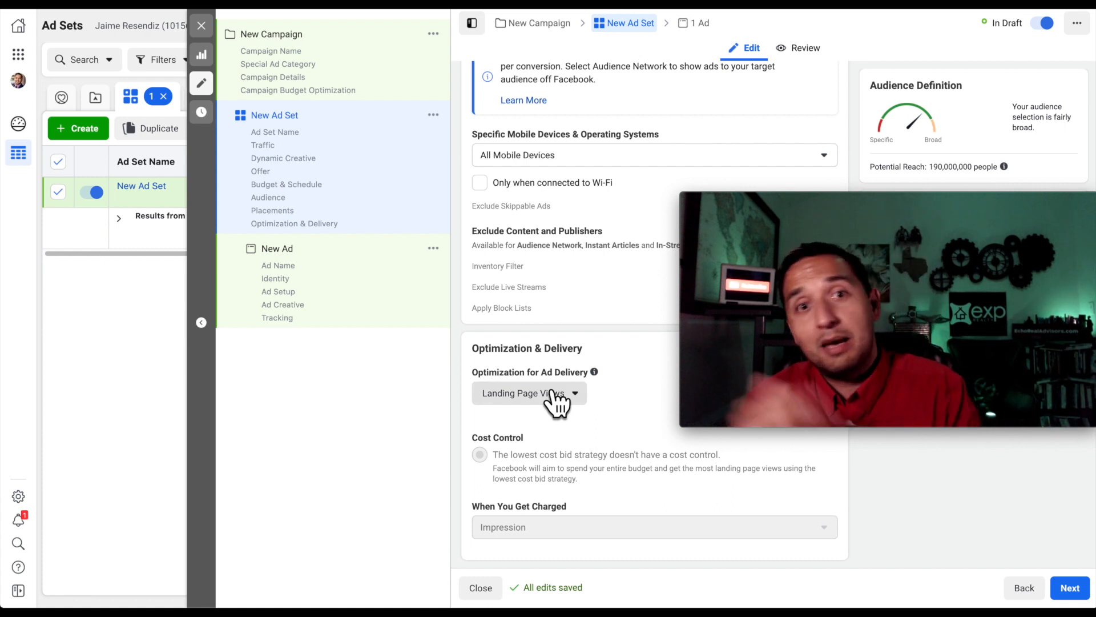
pyautogui.click(1070, 587)
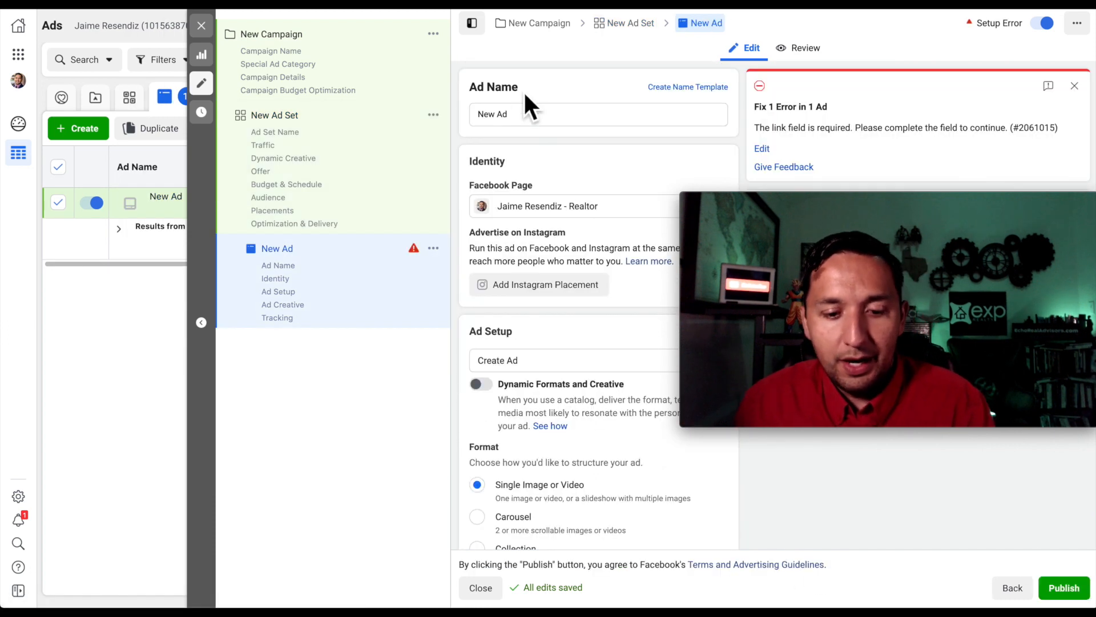
# Step: Review the new ad's Facebook Page identity, the ad setup source options, the format choices and the empty creative fields
pyautogui.scroll(-1, 559, 219)
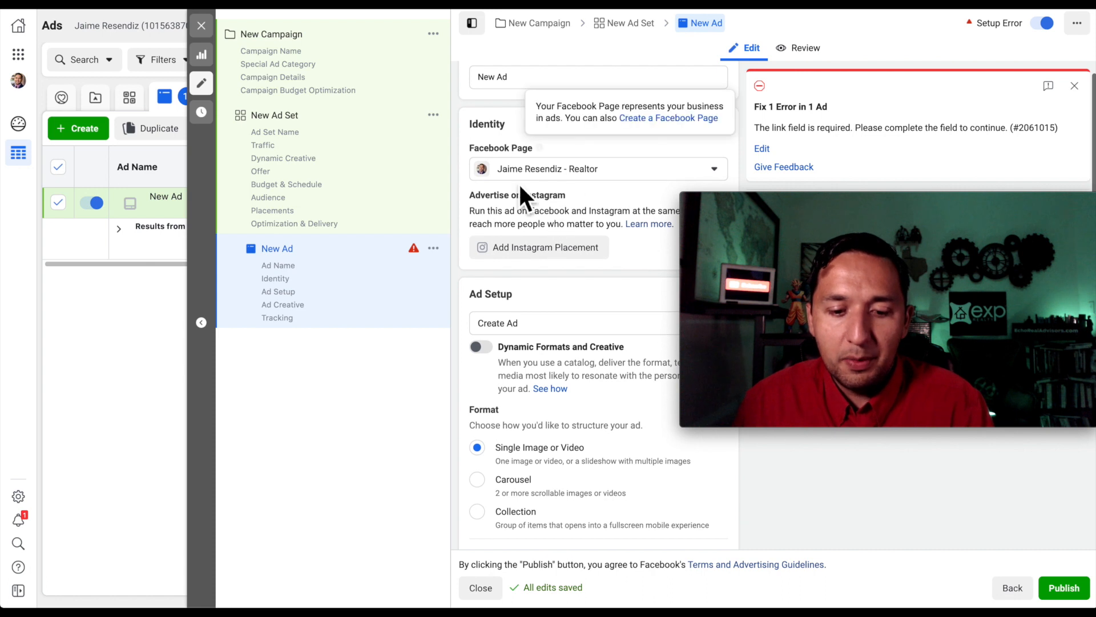
pyautogui.scroll(-3, 559, 202)
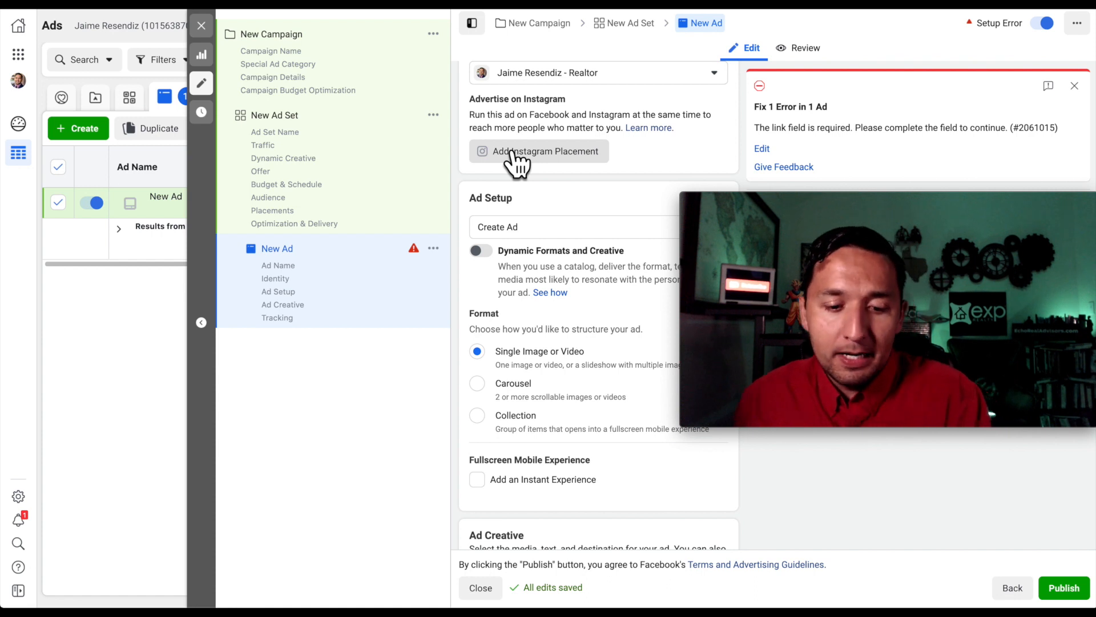
pyautogui.scroll(-2, 514, 154)
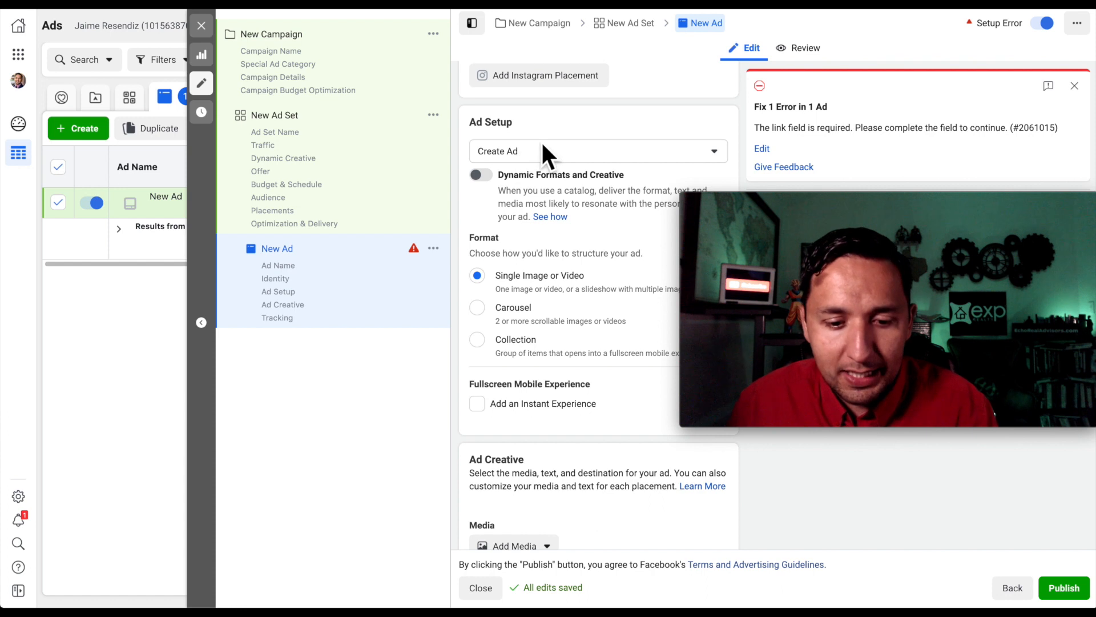
pyautogui.click(548, 153)
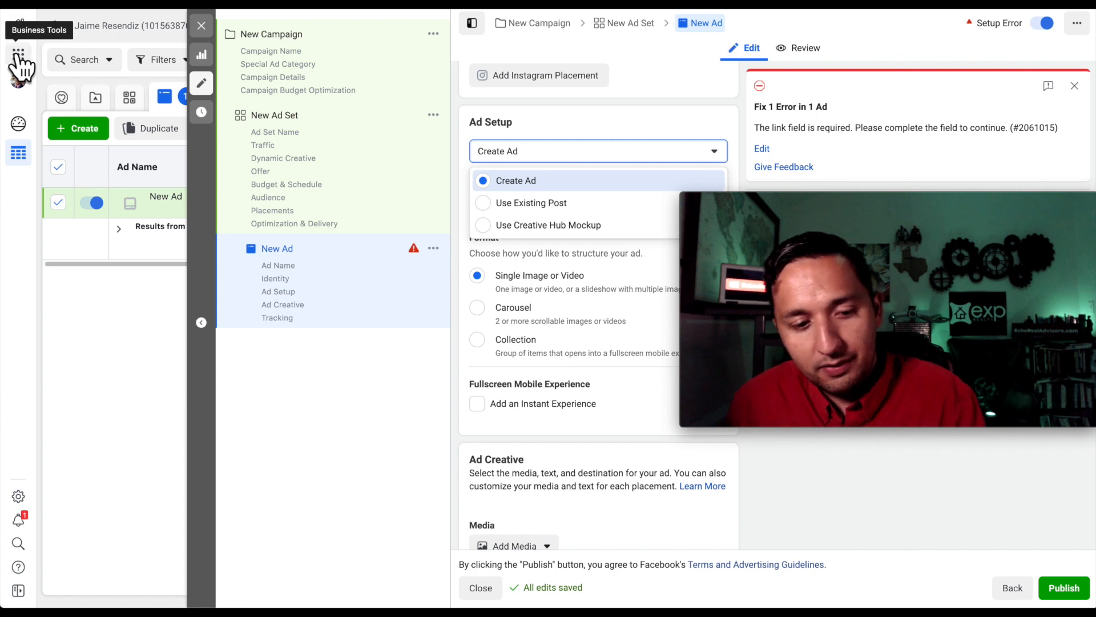
pyautogui.click(549, 112)
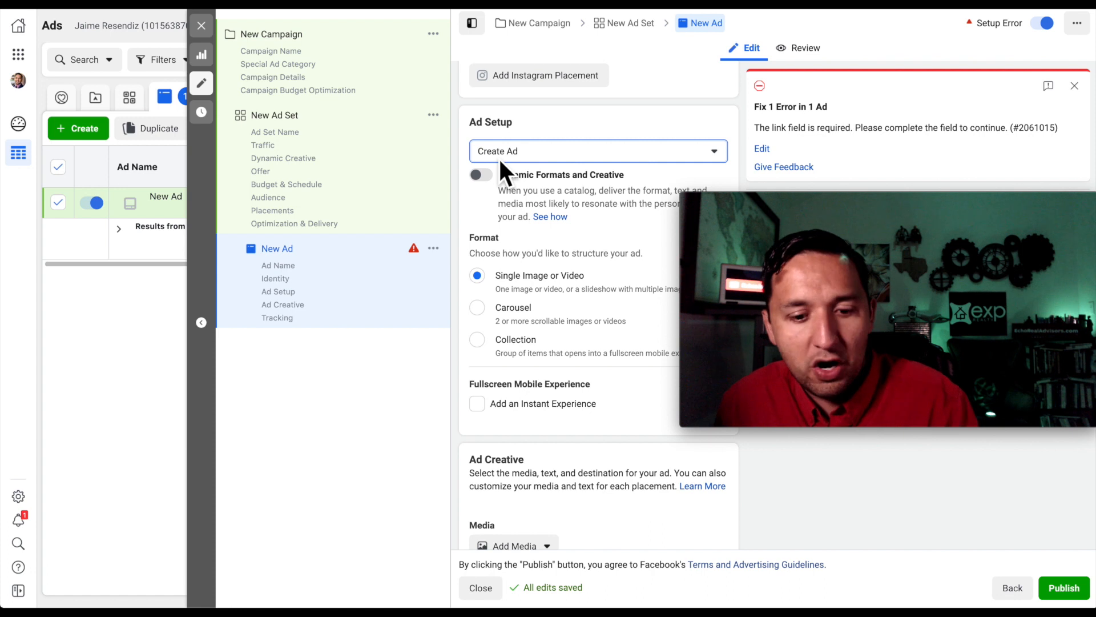
pyautogui.scroll(-2, 521, 211)
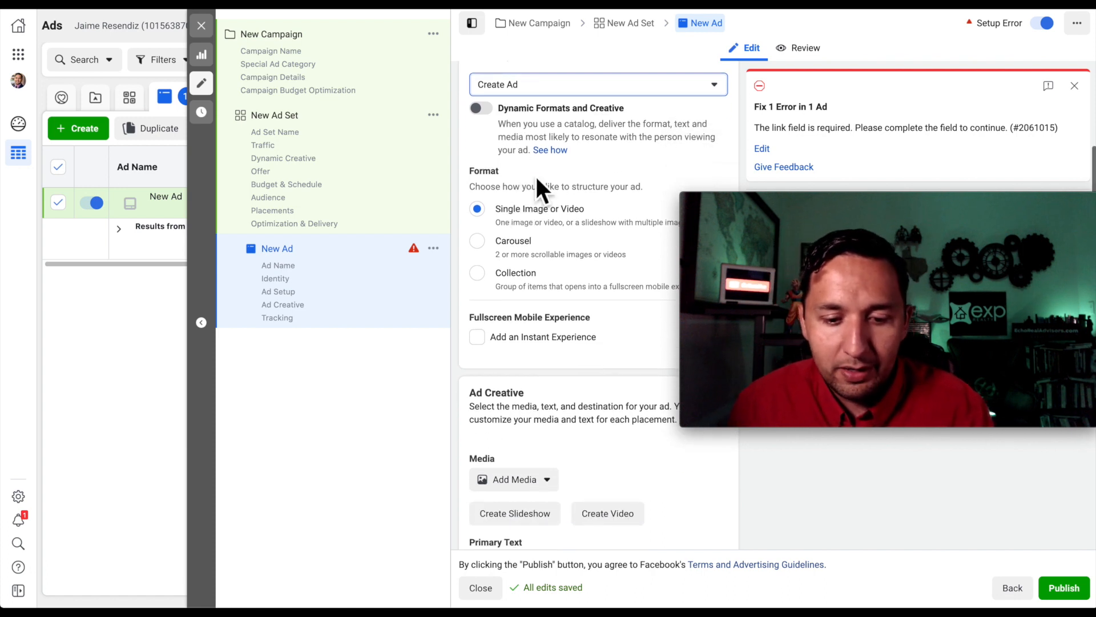
pyautogui.scroll(-1, 581, 122)
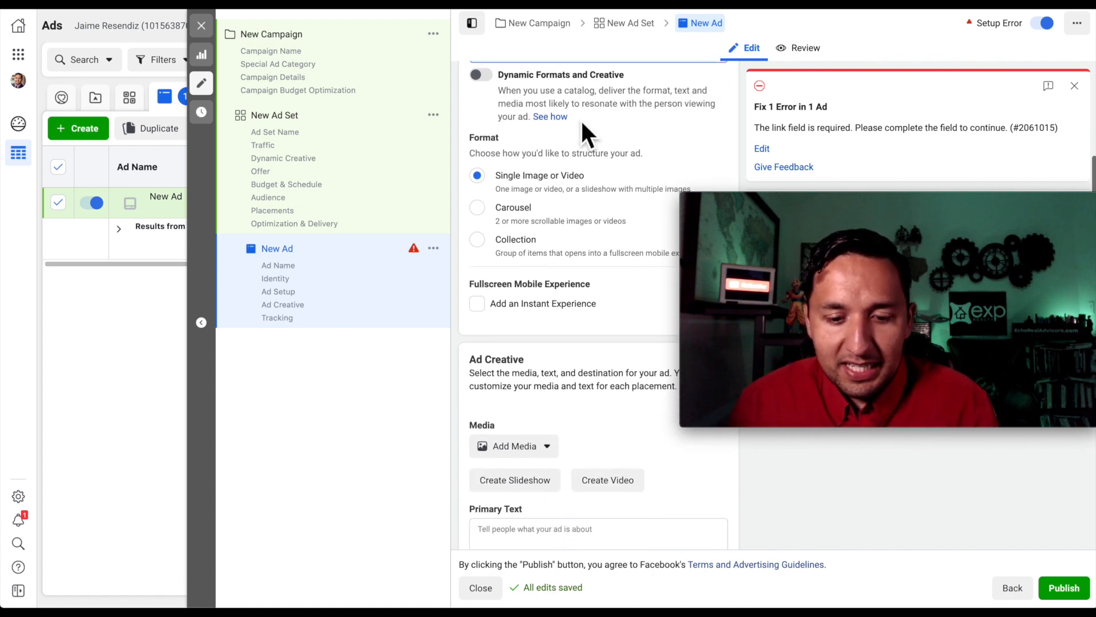
pyautogui.scroll(-2, 586, 148)
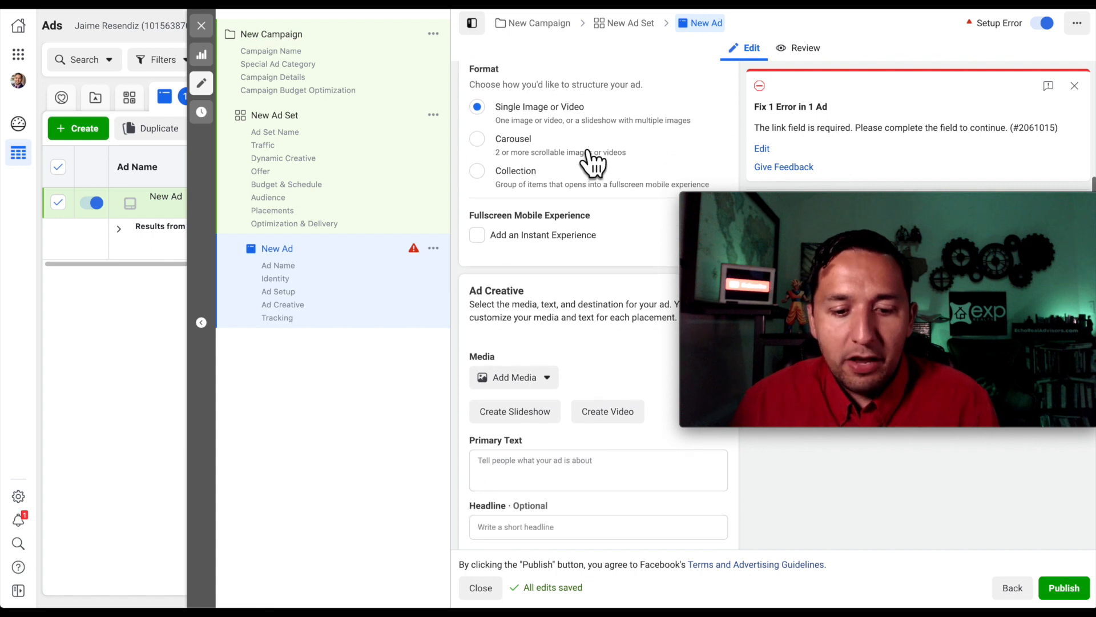
pyautogui.scroll(1, 580, 130)
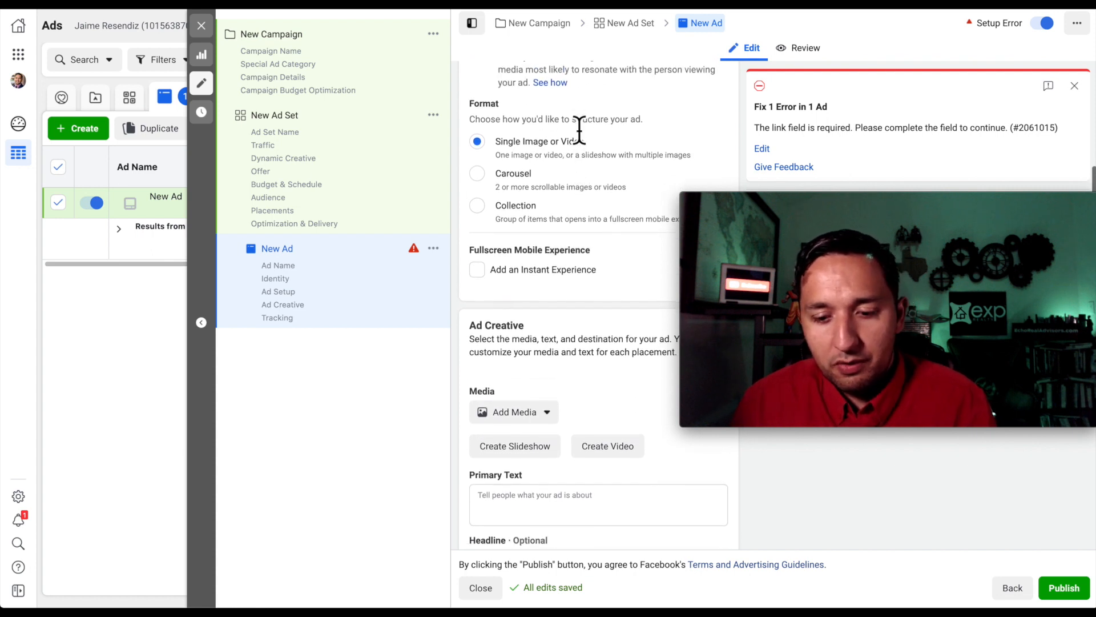
pyautogui.moveTo(952, 194); pyautogui.dragTo(273, 193)
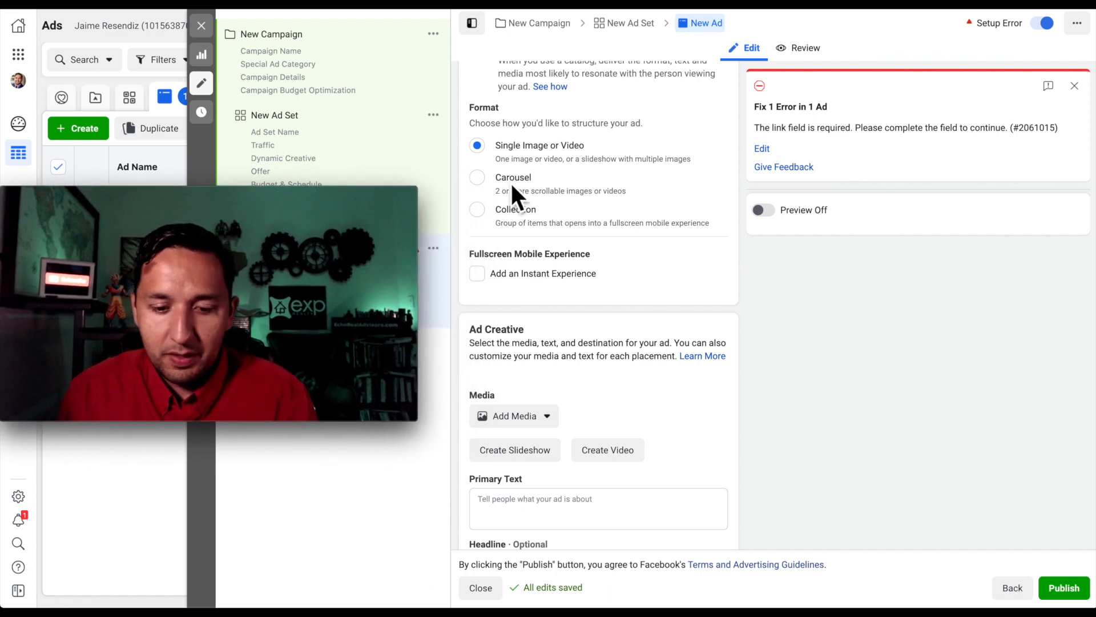
# Step: Try the Carousel format with its card fields and the Collection format, and switch back to Single Image or Video
pyautogui.click(478, 179)
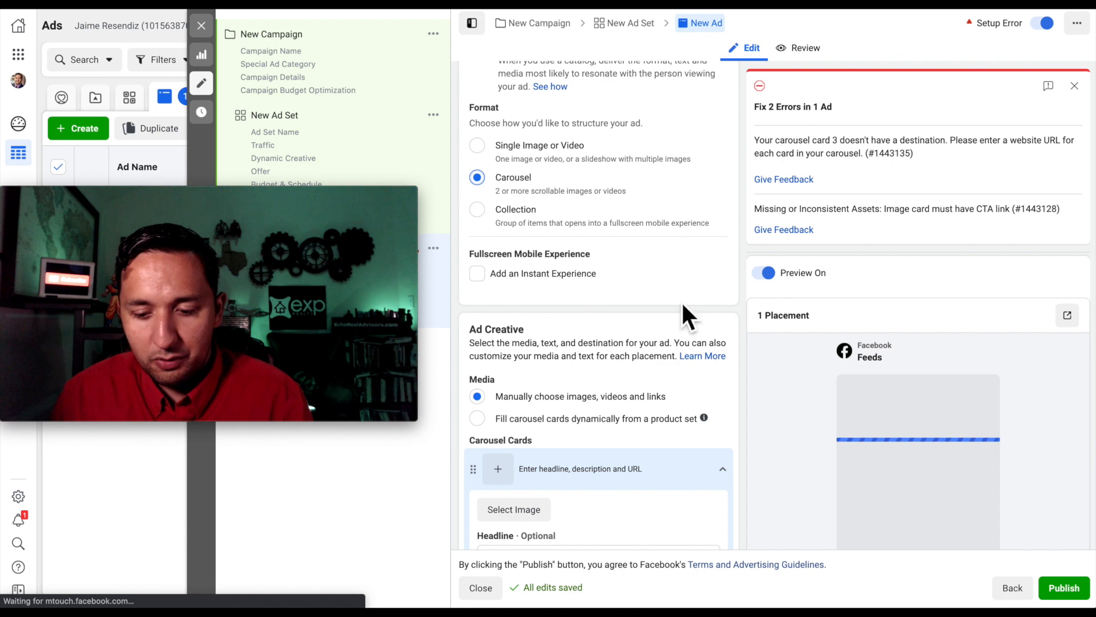
pyautogui.scroll(-2, 786, 393)
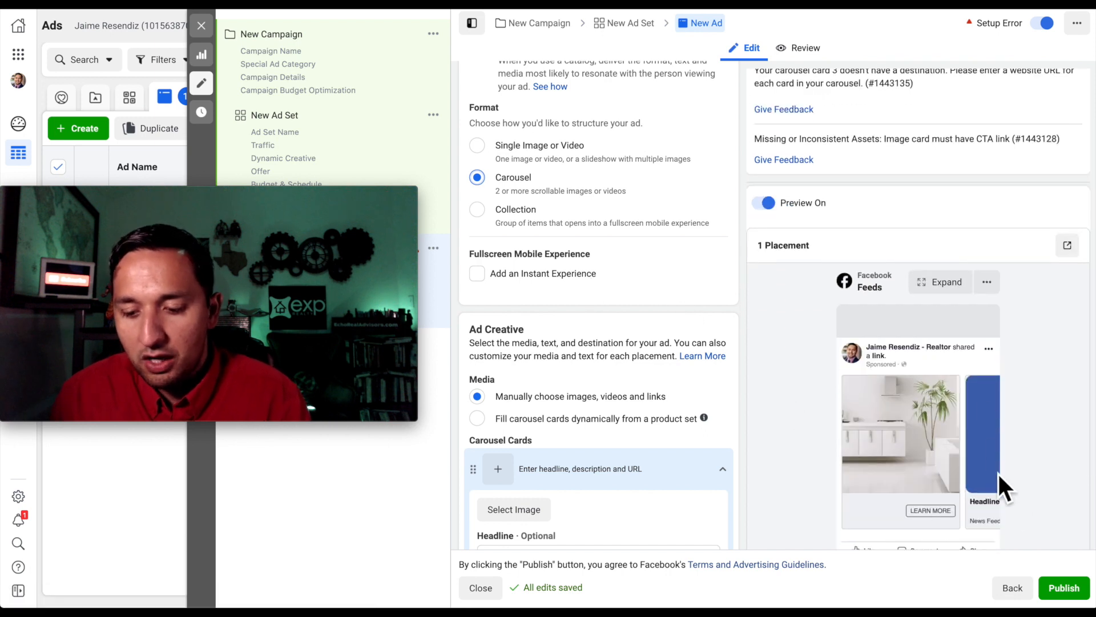
pyautogui.scroll(-5, 601, 451)
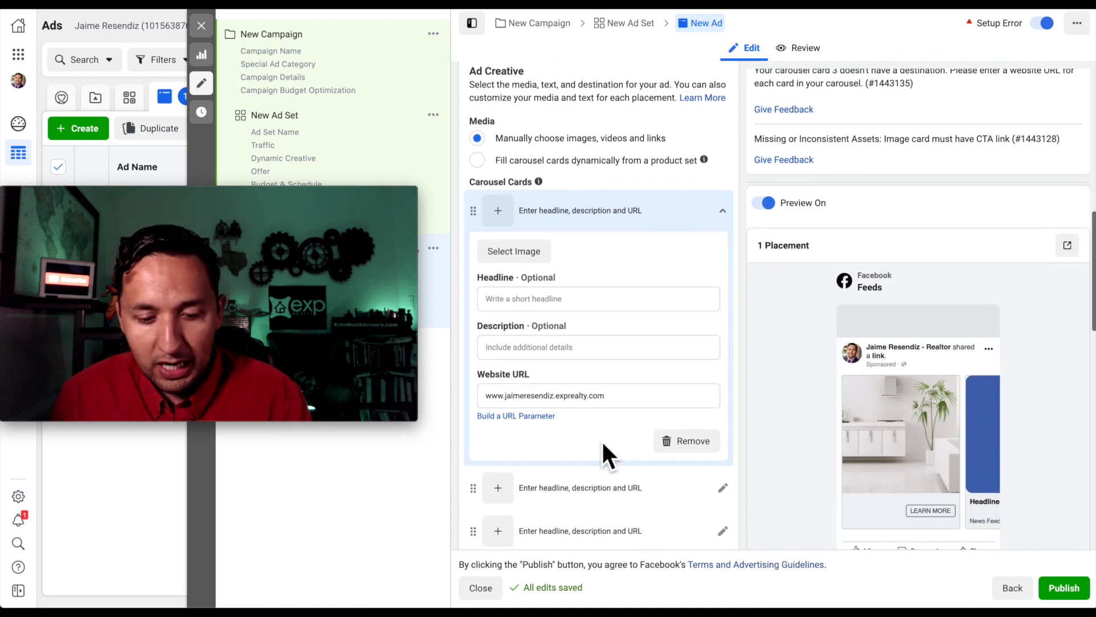
pyautogui.scroll(5, 582, 274)
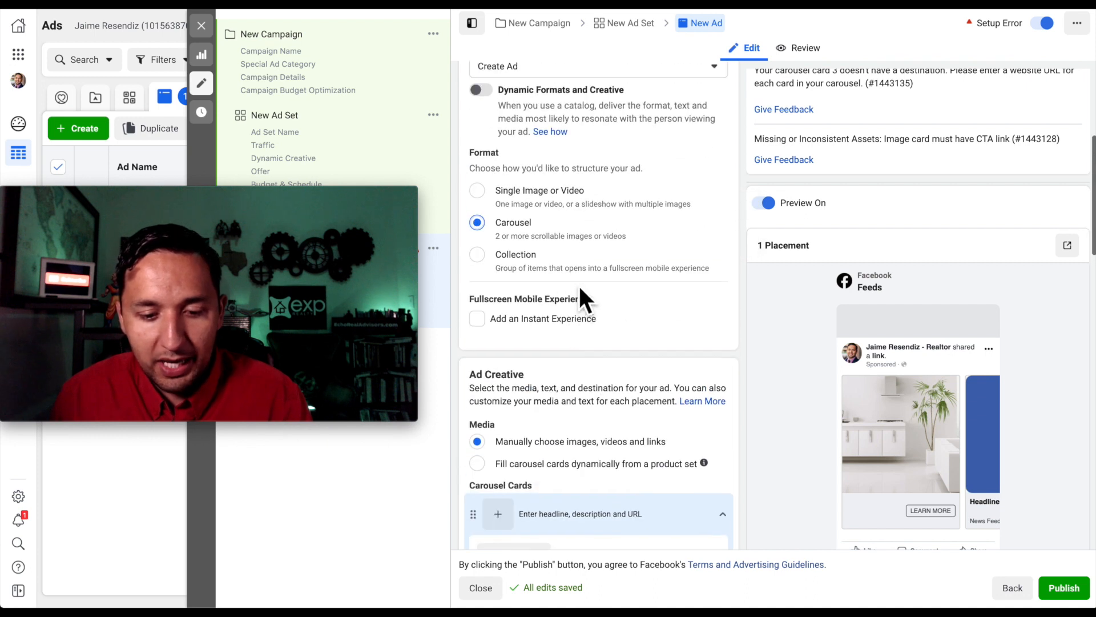
pyautogui.click(478, 255)
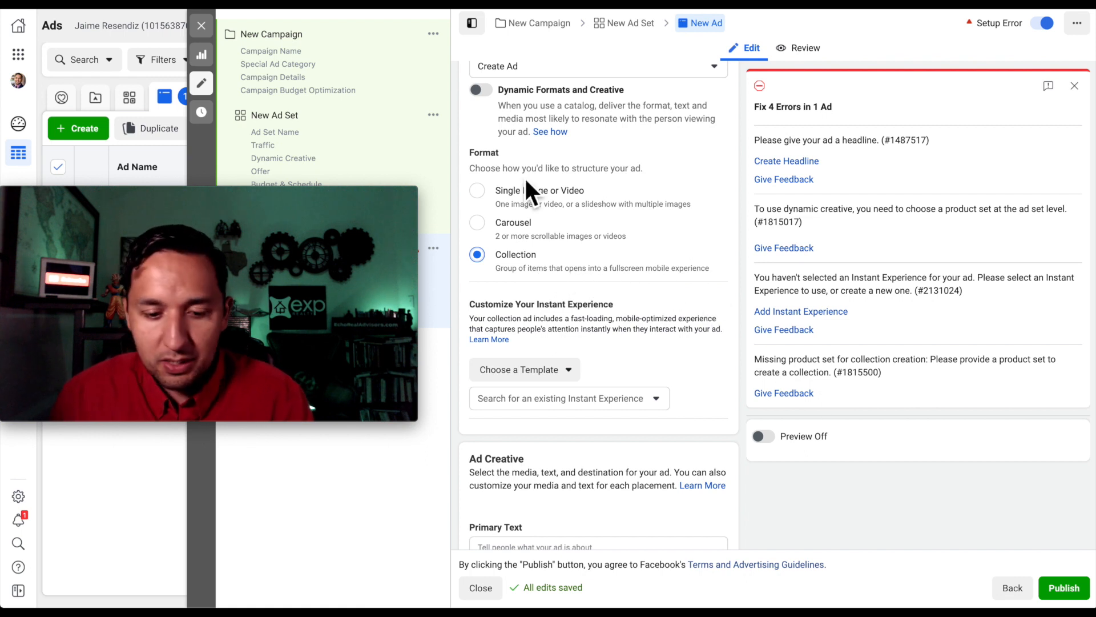
pyautogui.click(480, 194)
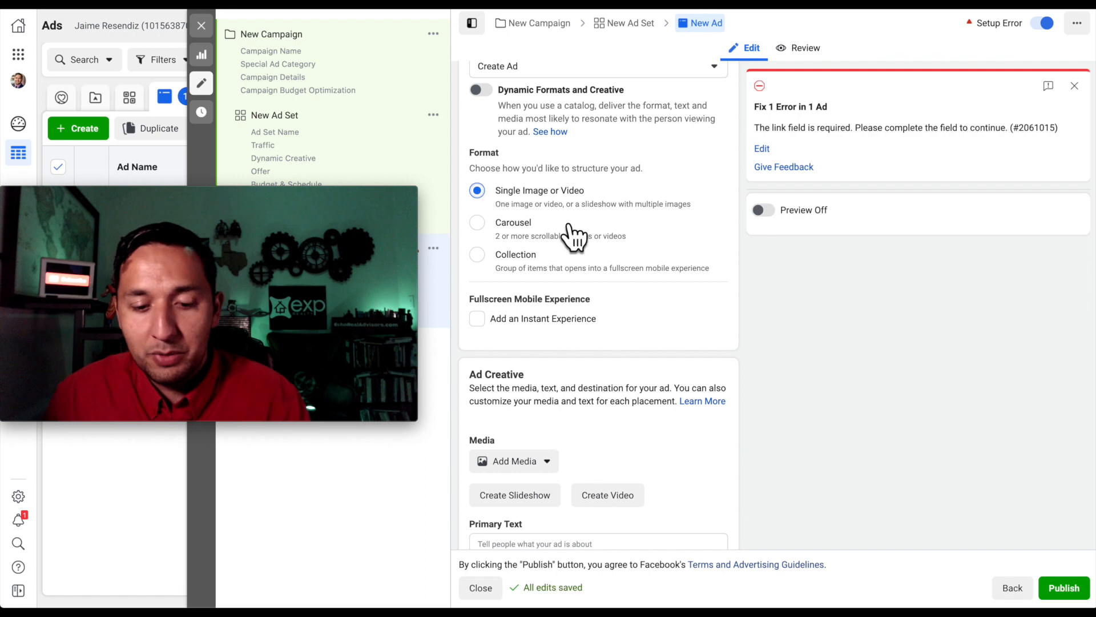
# Step: Open the image selection for the ad creative's media and switch the image source to Stock Photos
pyautogui.scroll(-5, 571, 229)
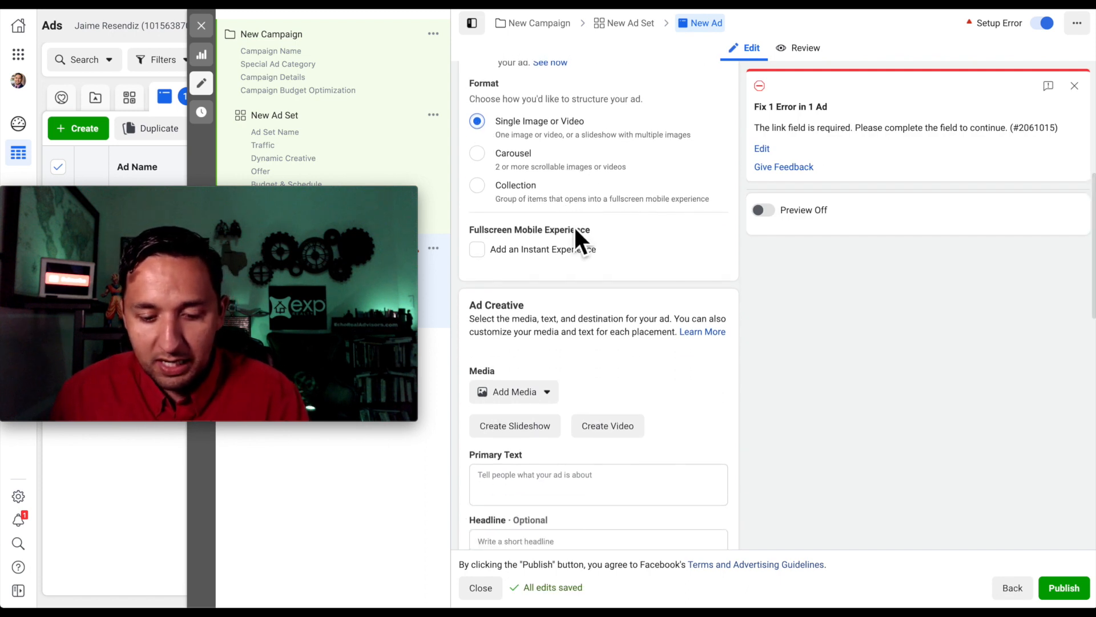
pyautogui.click(531, 200)
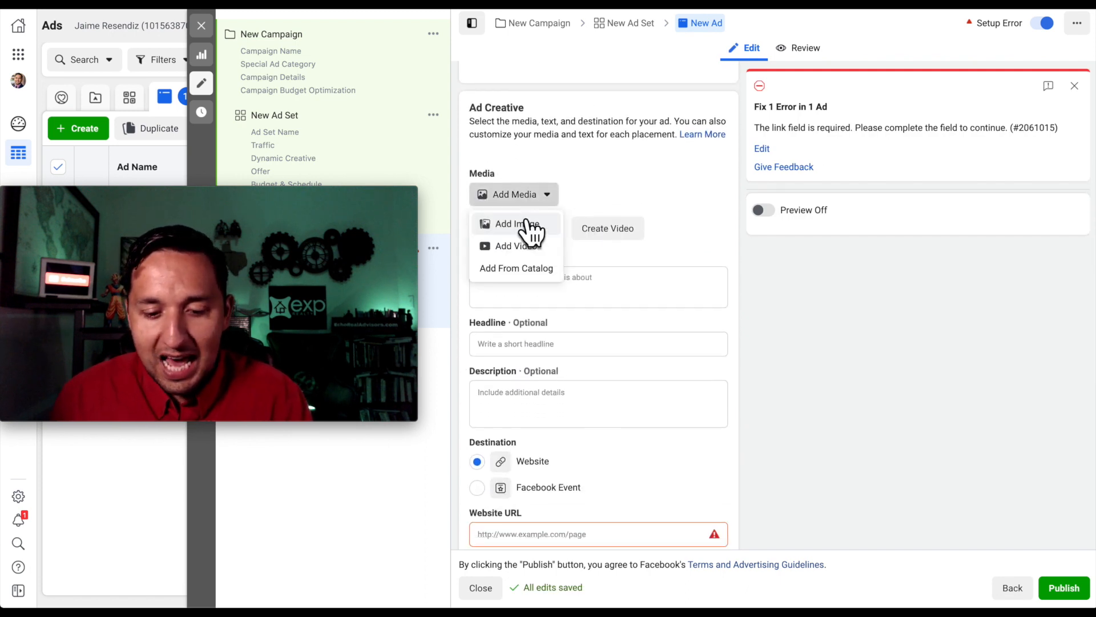
pyautogui.click(531, 222)
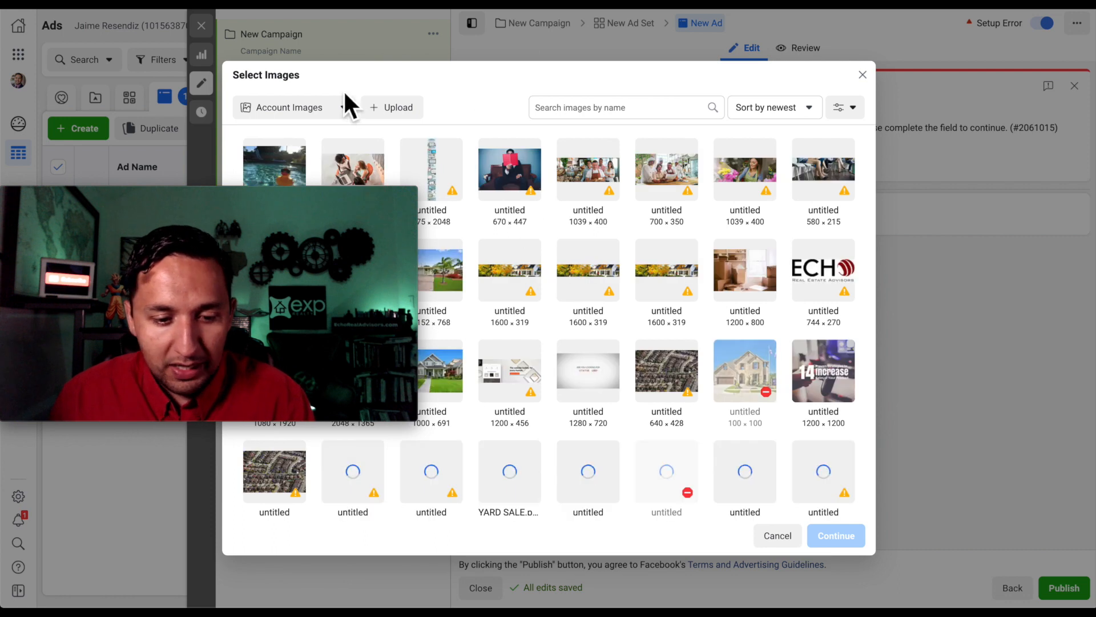
pyautogui.click(394, 110)
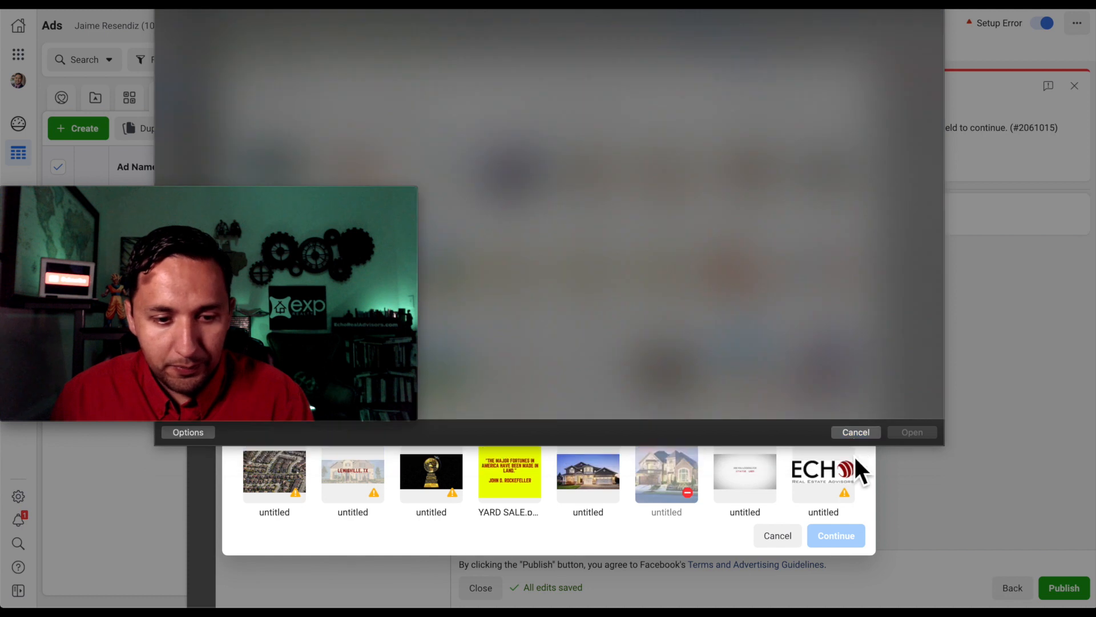
pyautogui.click(856, 432)
pyautogui.click(301, 110)
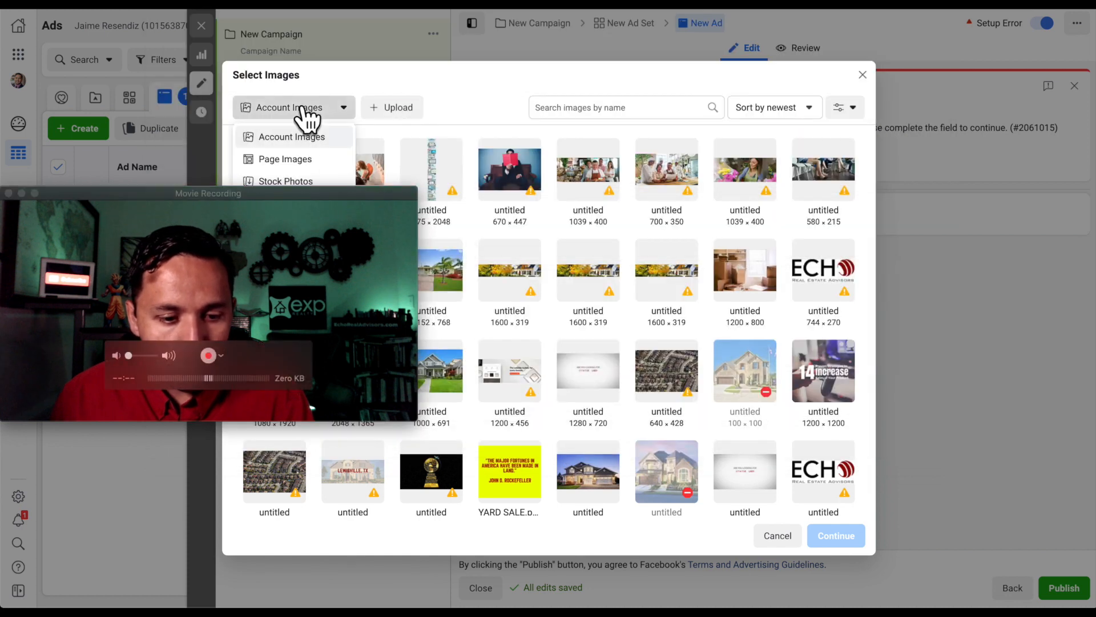
pyautogui.click(301, 180)
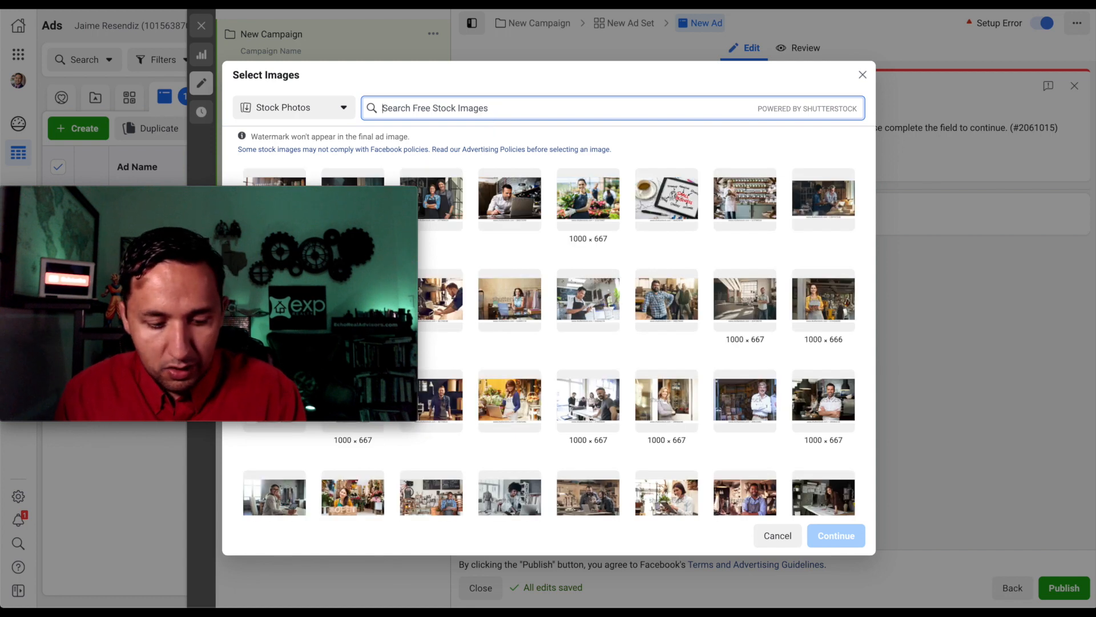
# Step: Search the free stock images for "shoes", "show" and "shoe"
pyautogui.write('shoes')
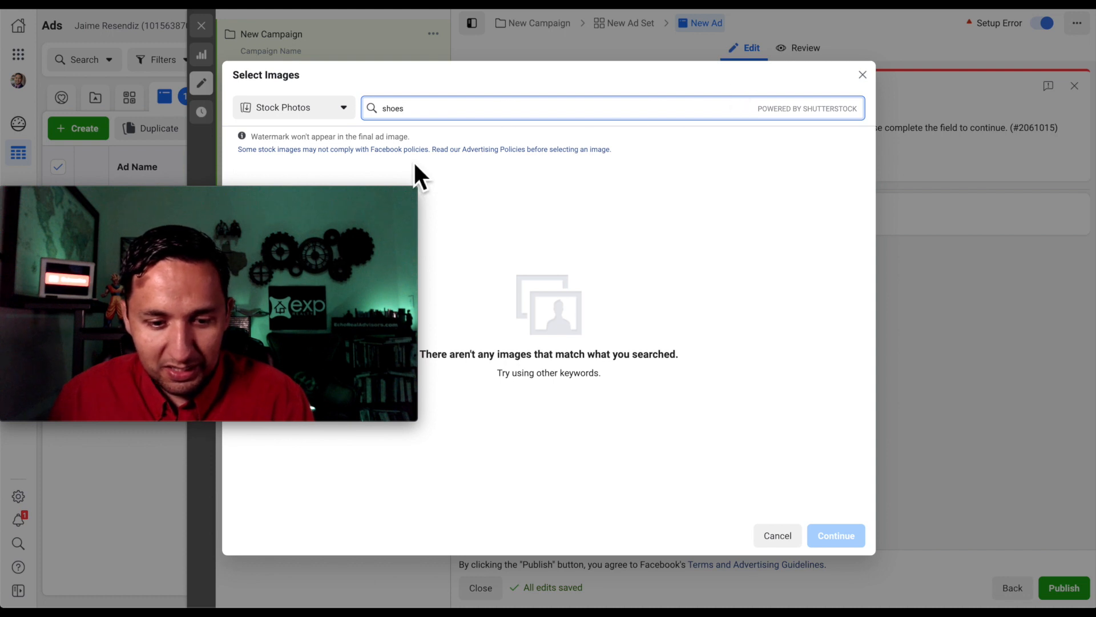
pyautogui.moveTo(367, 189); pyautogui.dragTo(404, 301)
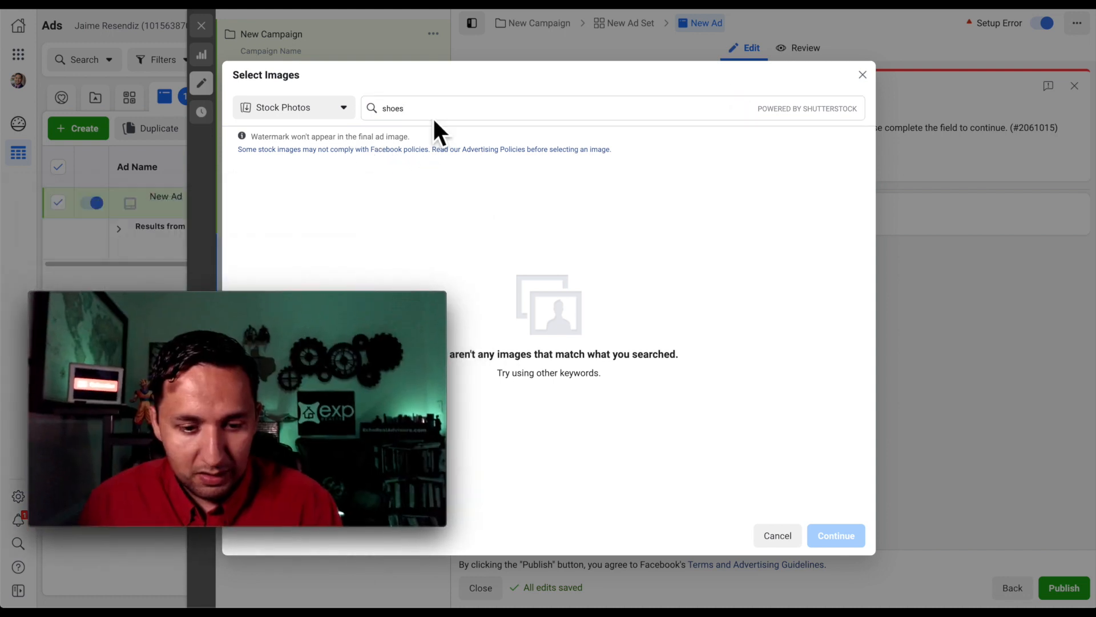
pyautogui.press('Return')
pyautogui.click(416, 116)
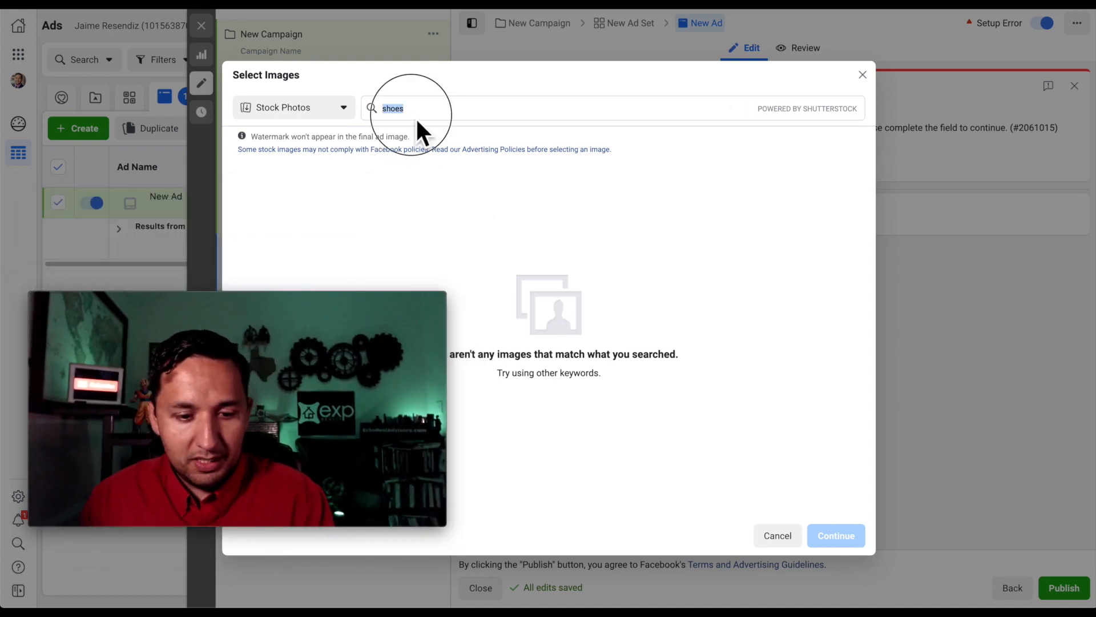
pyautogui.doubleClick(416, 117)
pyautogui.write('show')
pyautogui.press('Return')
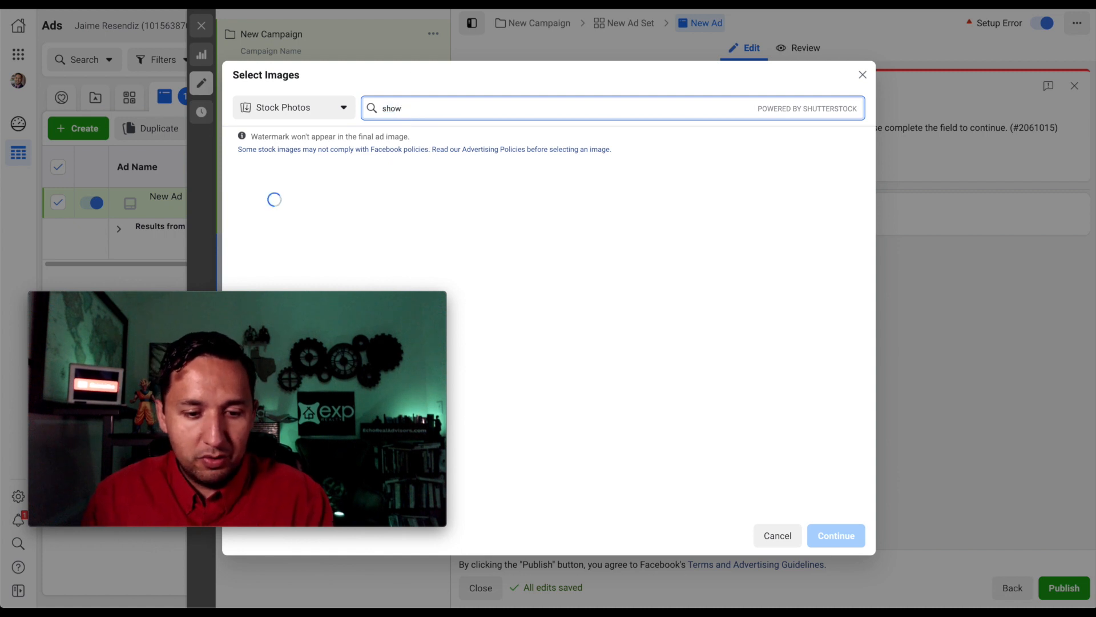
pyautogui.press('BackSpace')
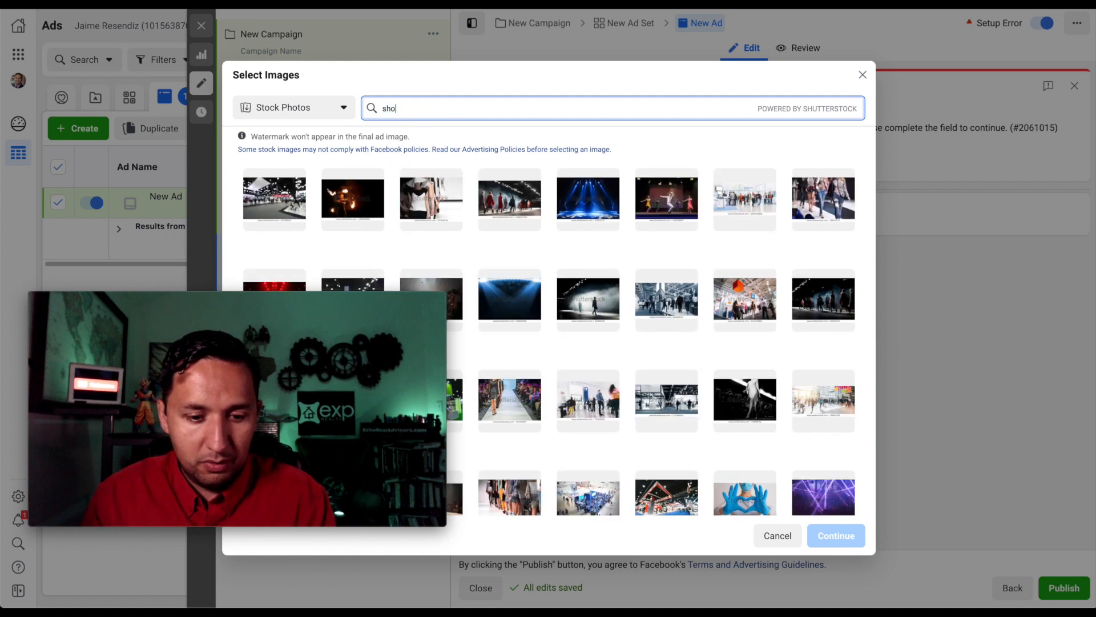
pyautogui.write('e')
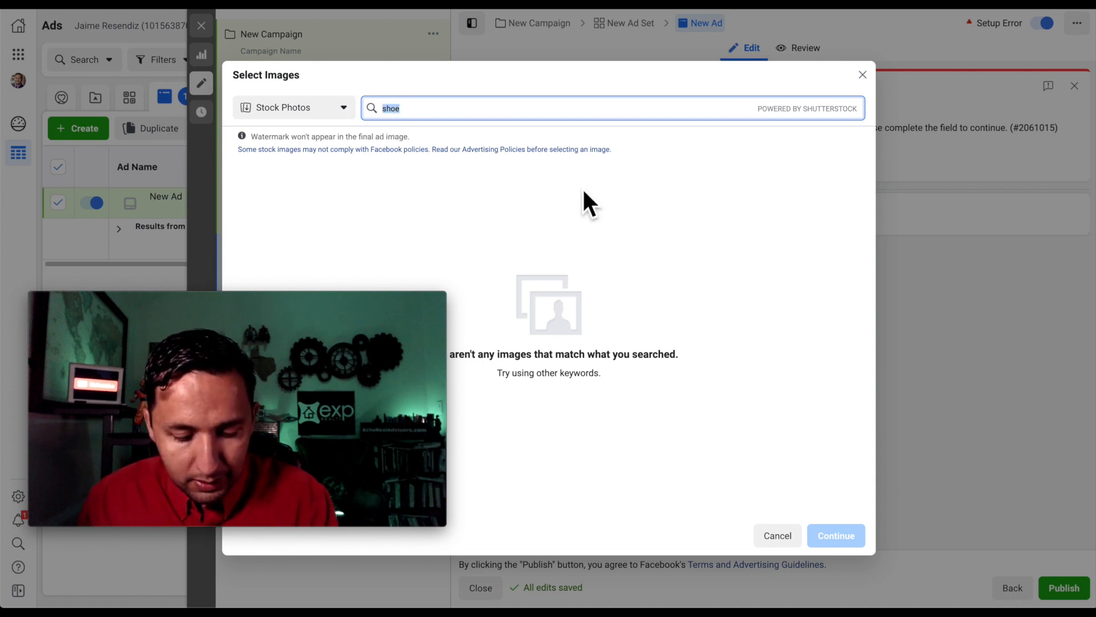
# Step: Search the stock images for "phone" and select the 1000 × 667 photo of hands holding a phone against a blurred background
pyautogui.write('phone')
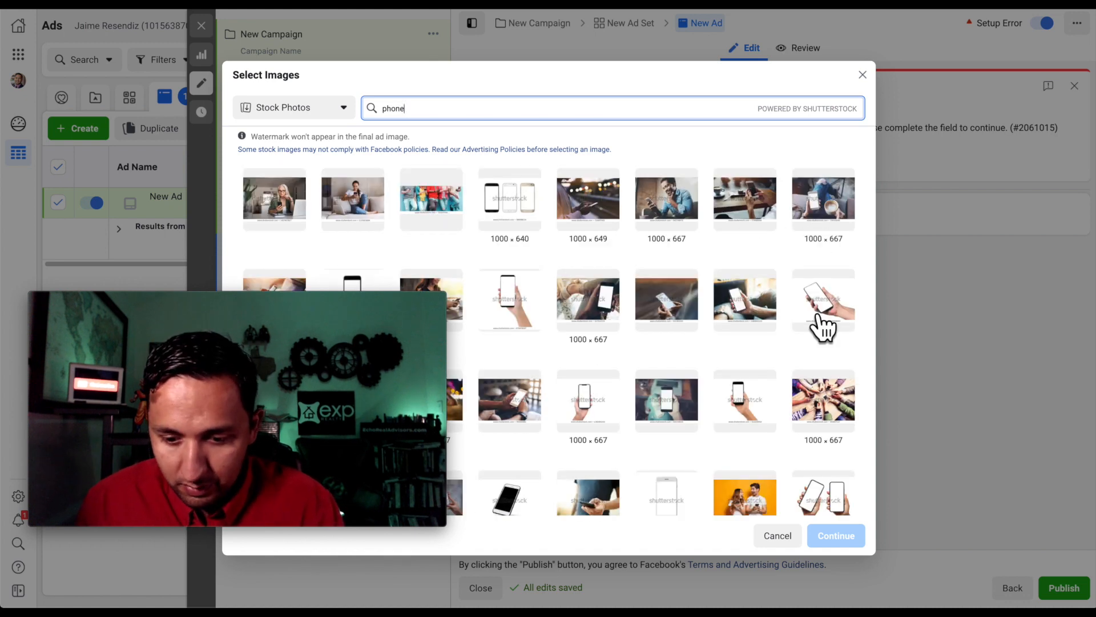
pyautogui.click(748, 297)
pyautogui.click(753, 302)
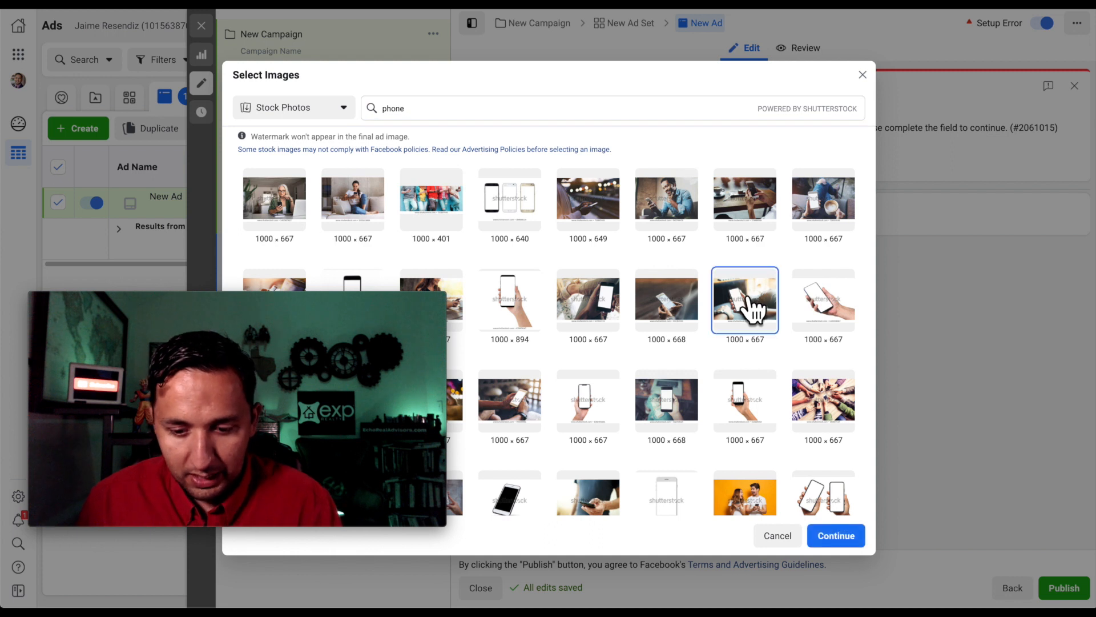
# Step: Add the selected phone stock photo to the ad creative and set the primary text to "This is the ad copy"
pyautogui.click(834, 536)
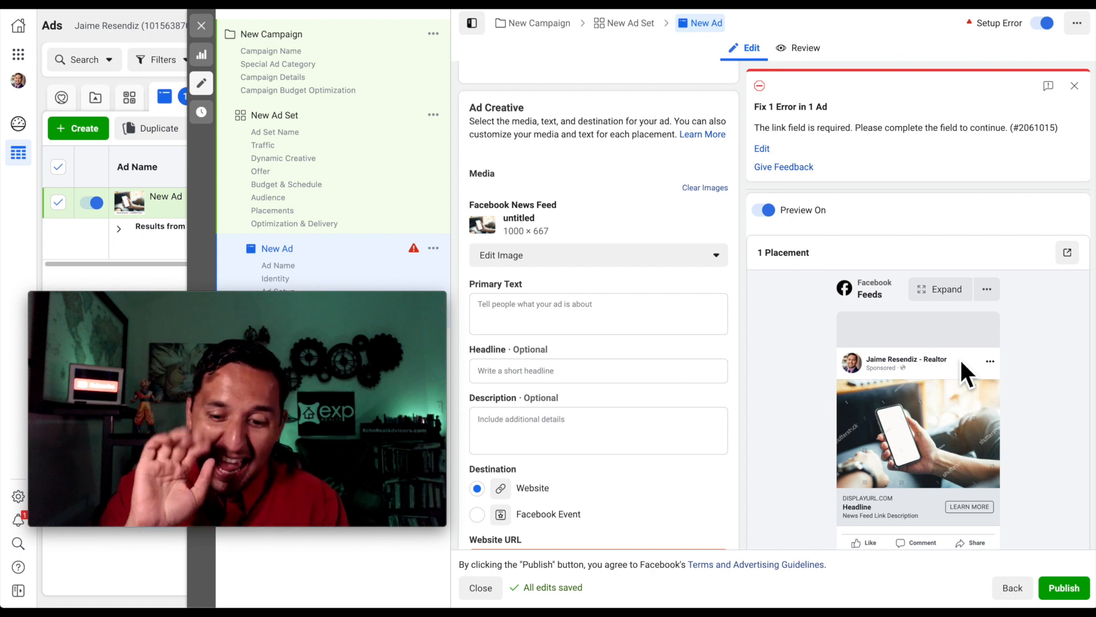
pyautogui.click(538, 325)
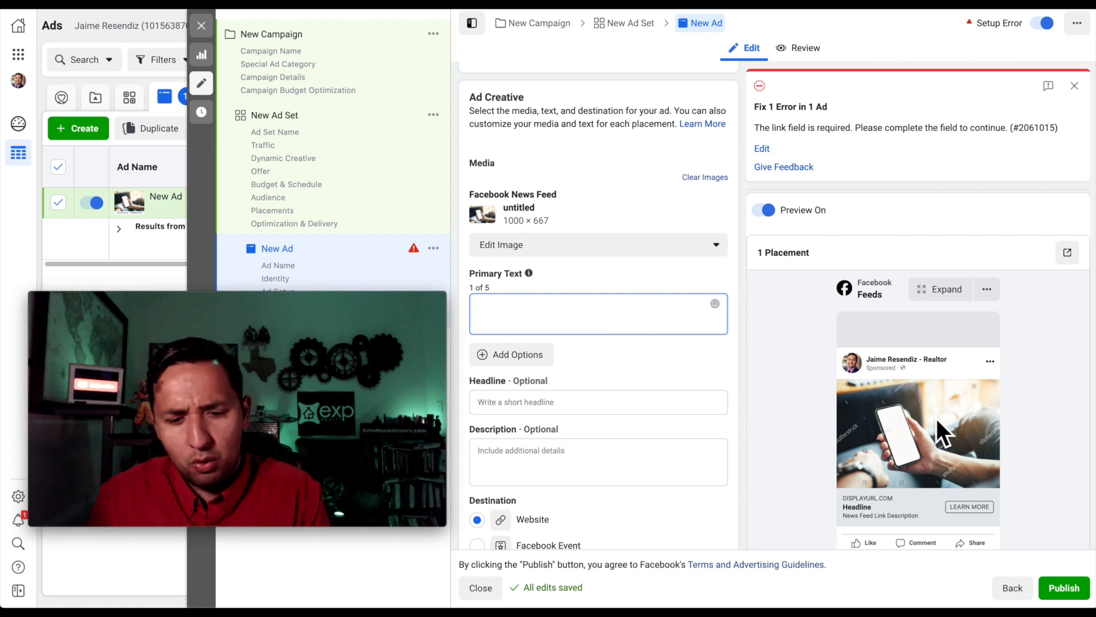
pyautogui.scroll(3, 558, 88)
pyautogui.scroll(-3, 595, 301)
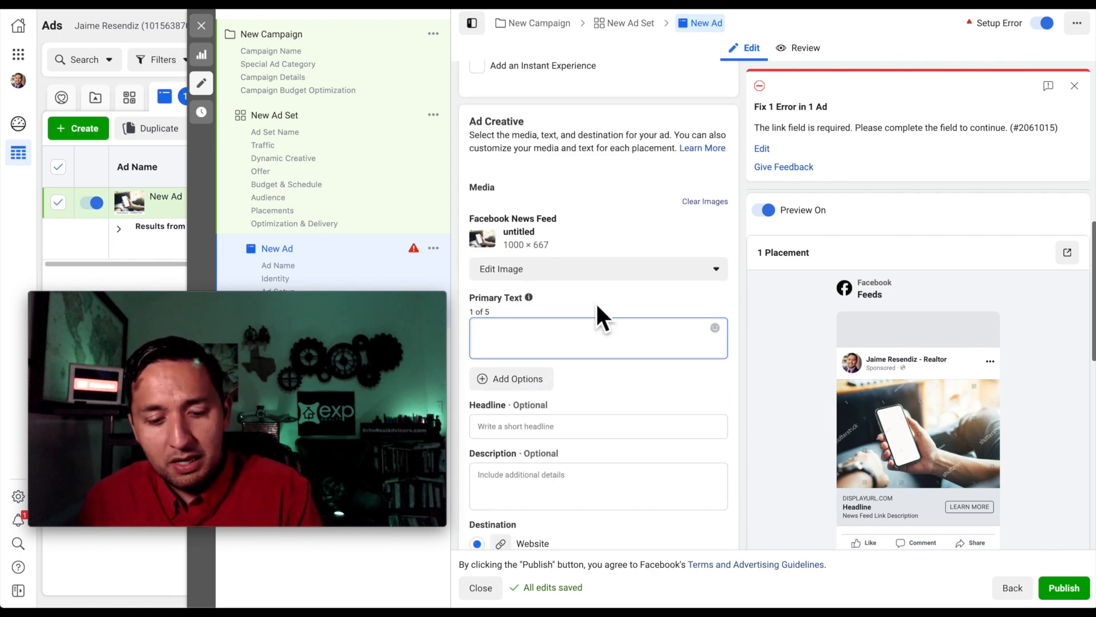
pyautogui.scroll(-2, 597, 306)
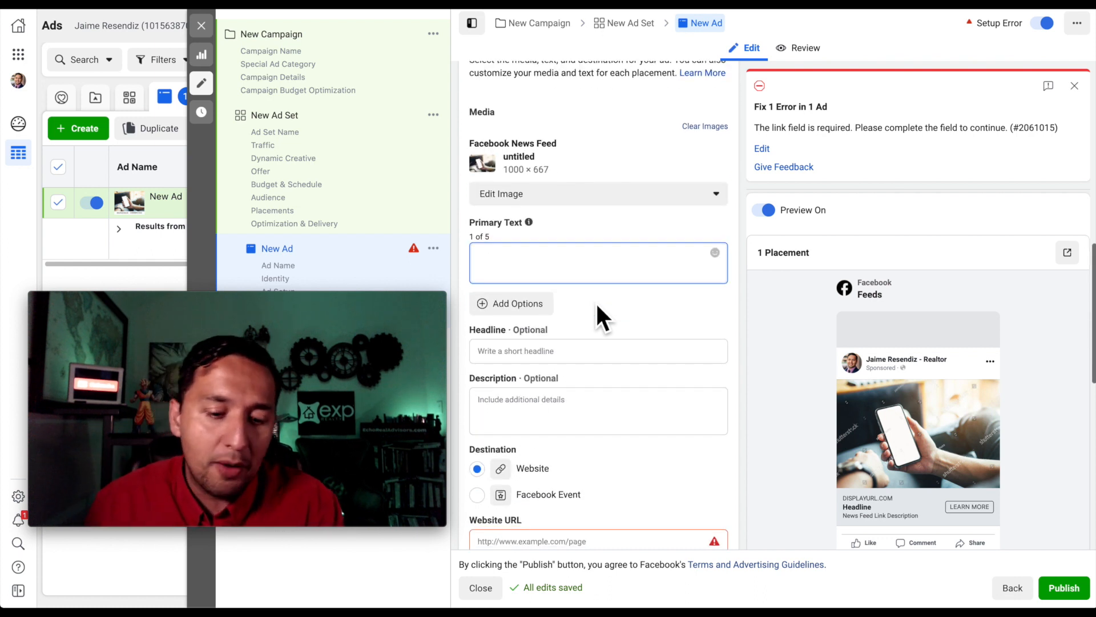
pyautogui.scroll(-3, 597, 306)
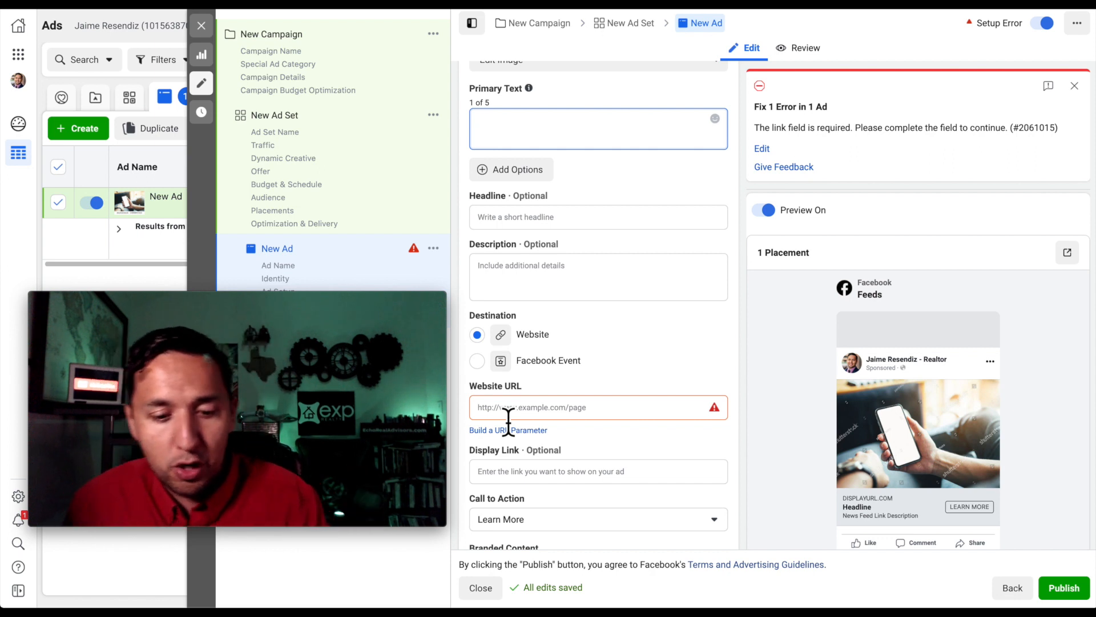
pyautogui.scroll(1, 600, 252)
pyautogui.scroll(1, 601, 262)
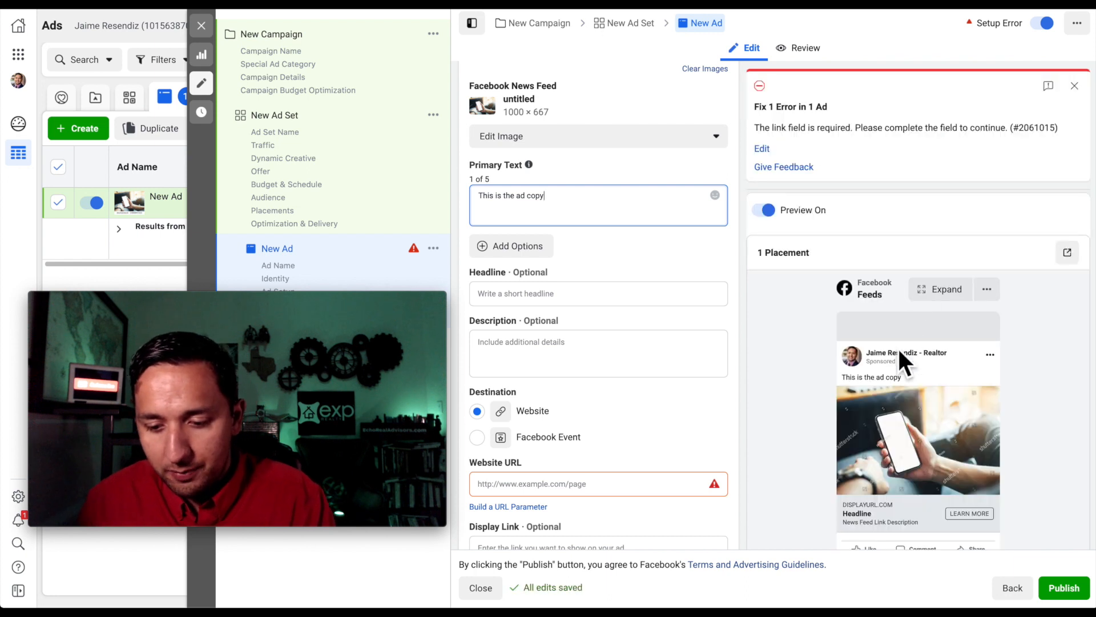
# Step: Fill in the ad's headline as "Headline" and its description as "Description"
pyautogui.click(568, 293)
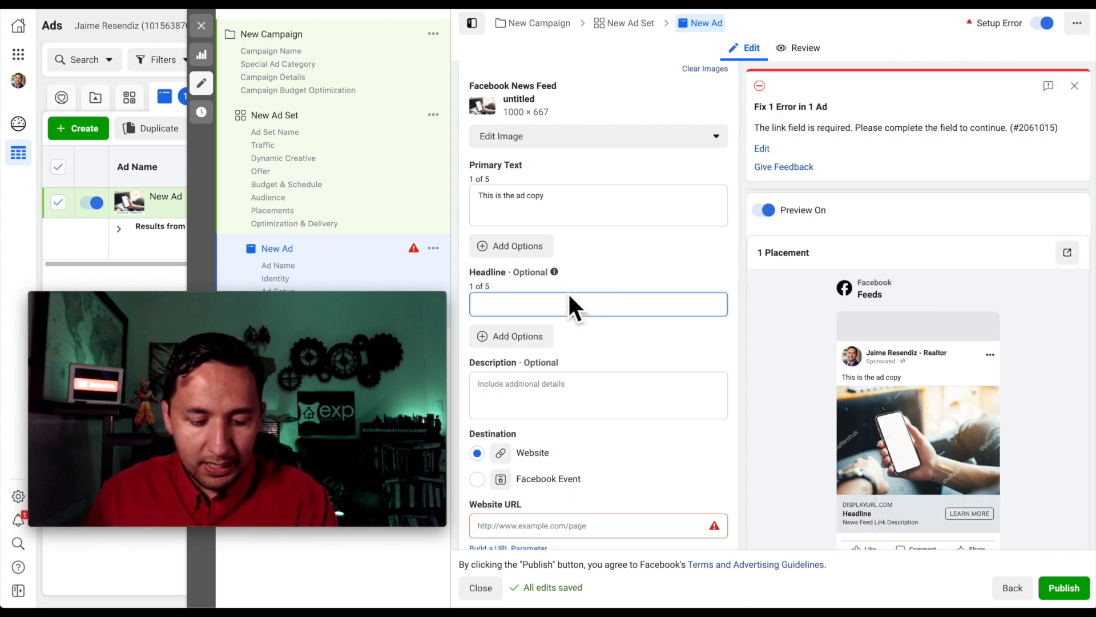
pyautogui.write('THis is ')
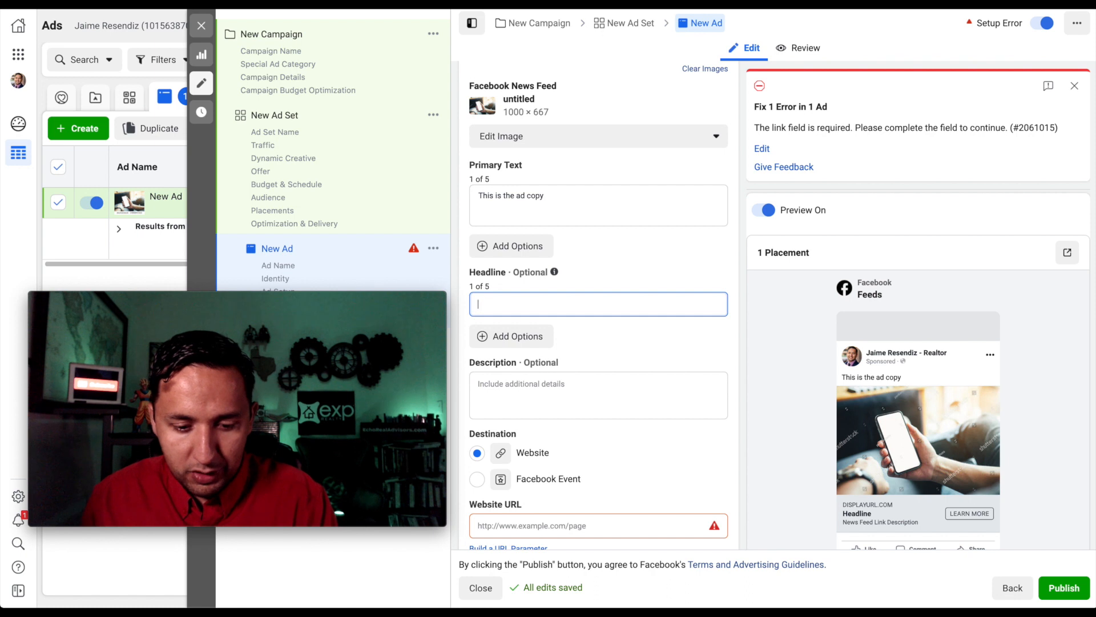
pyautogui.write('Headline')
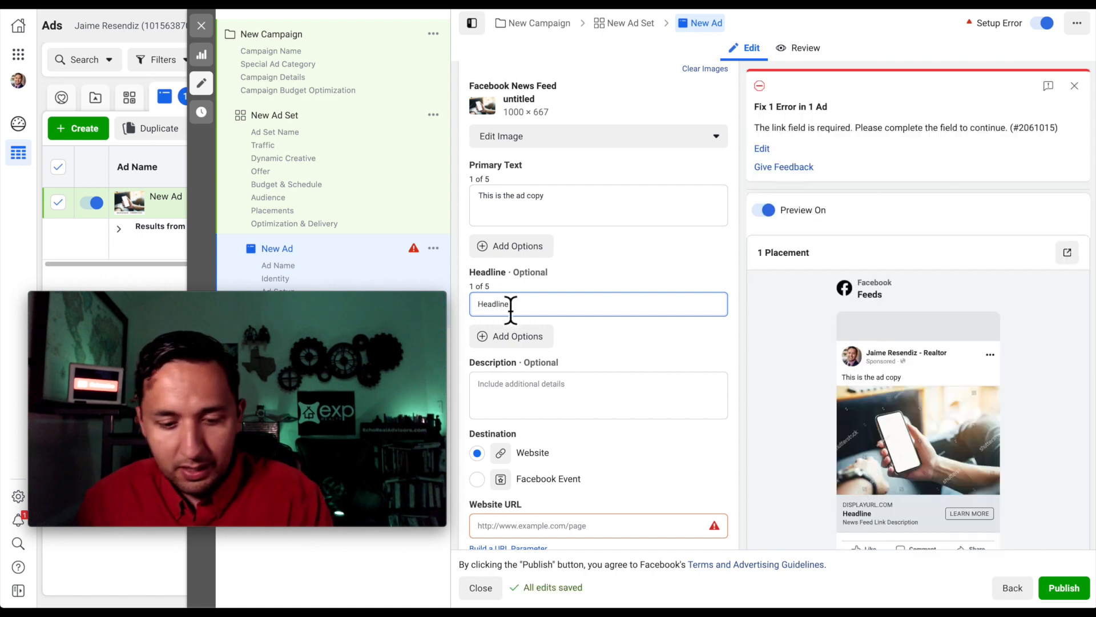
pyautogui.click(507, 403)
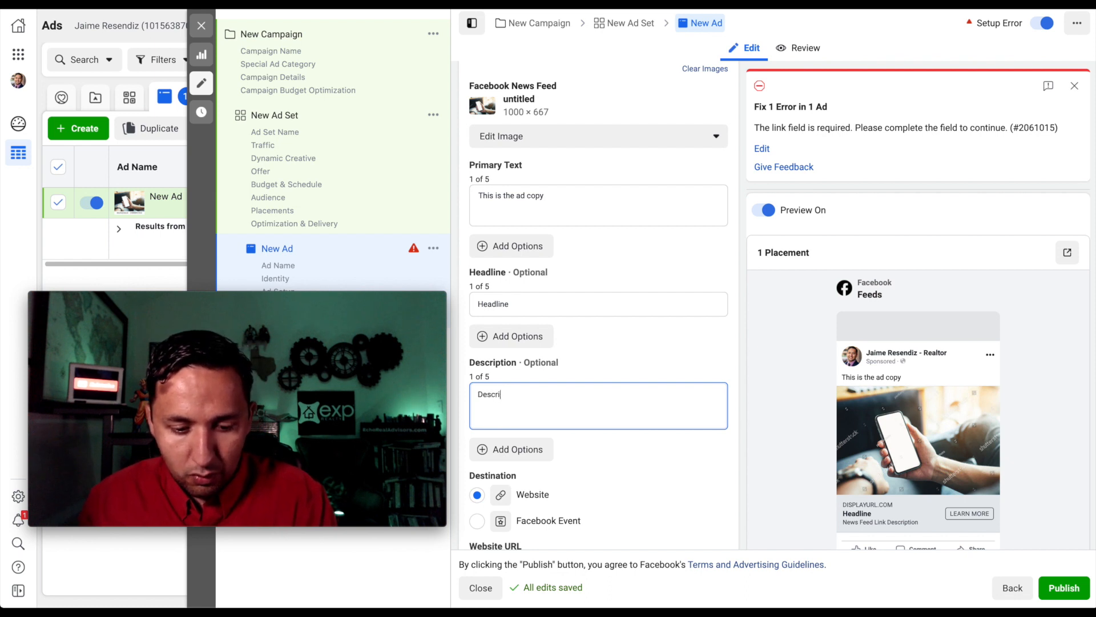
pyautogui.write('Description')
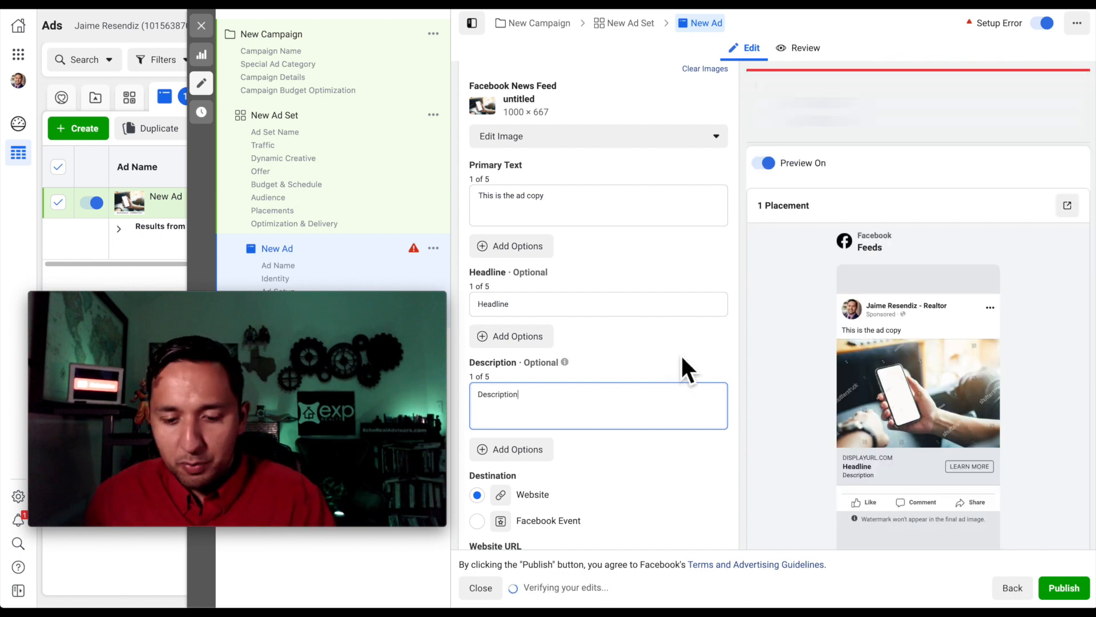
pyautogui.click(680, 357)
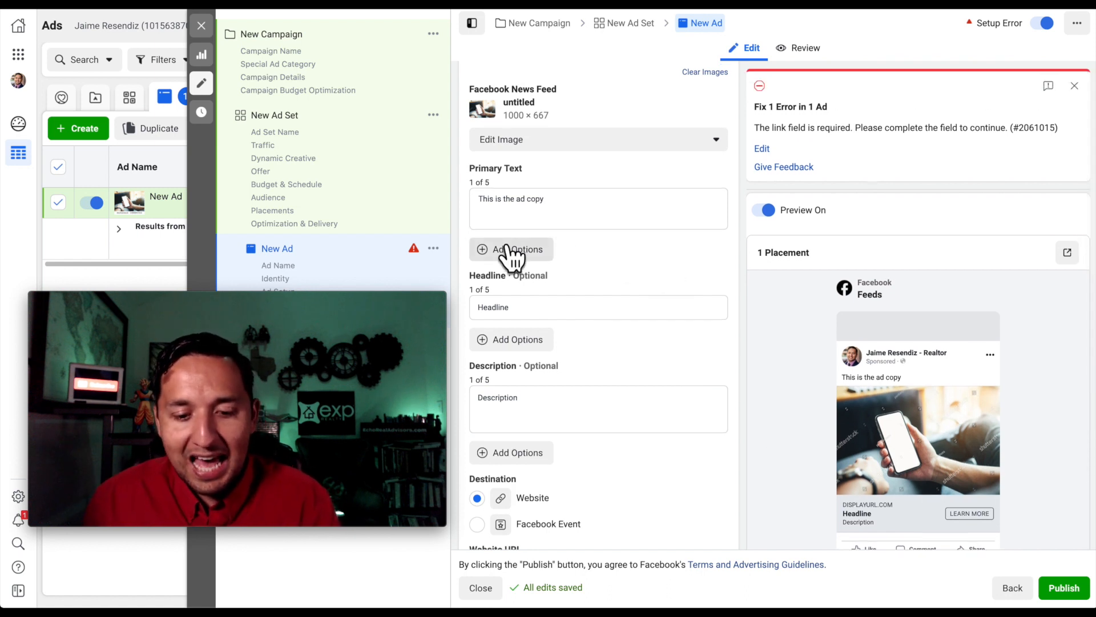
pyautogui.moveTo(763, 299)
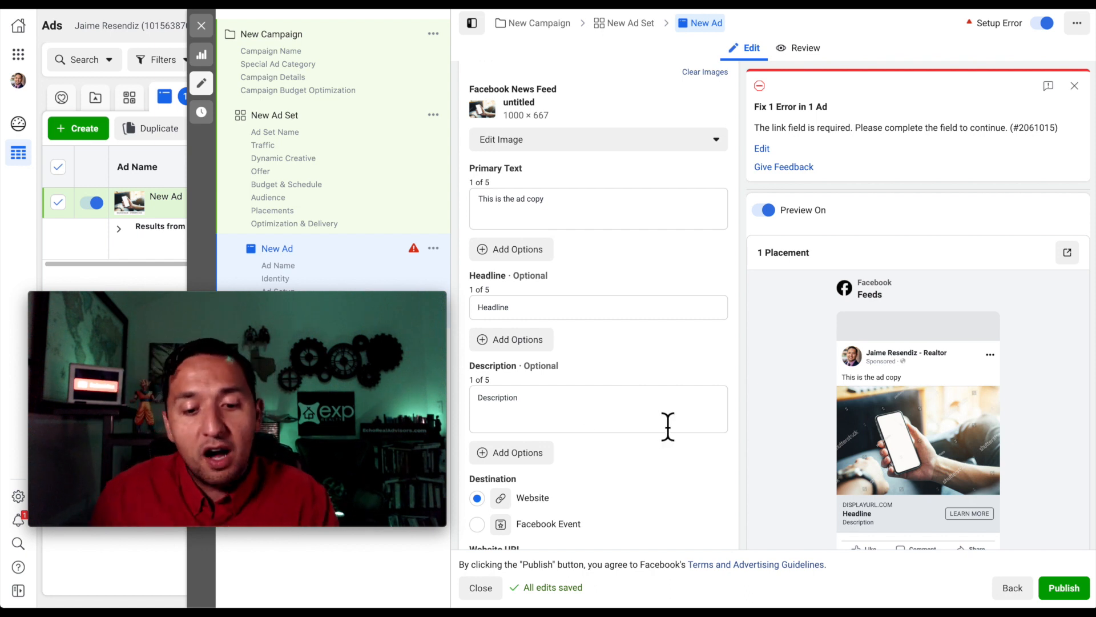
pyautogui.scroll(-3, 668, 425)
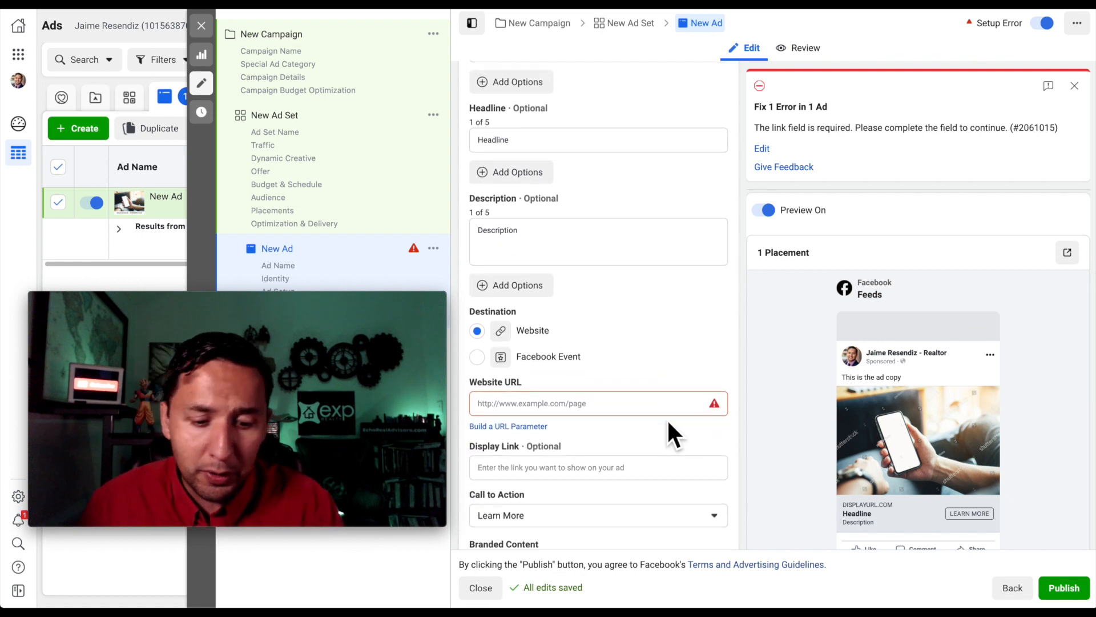
pyautogui.click(619, 413)
pyautogui.write('www')
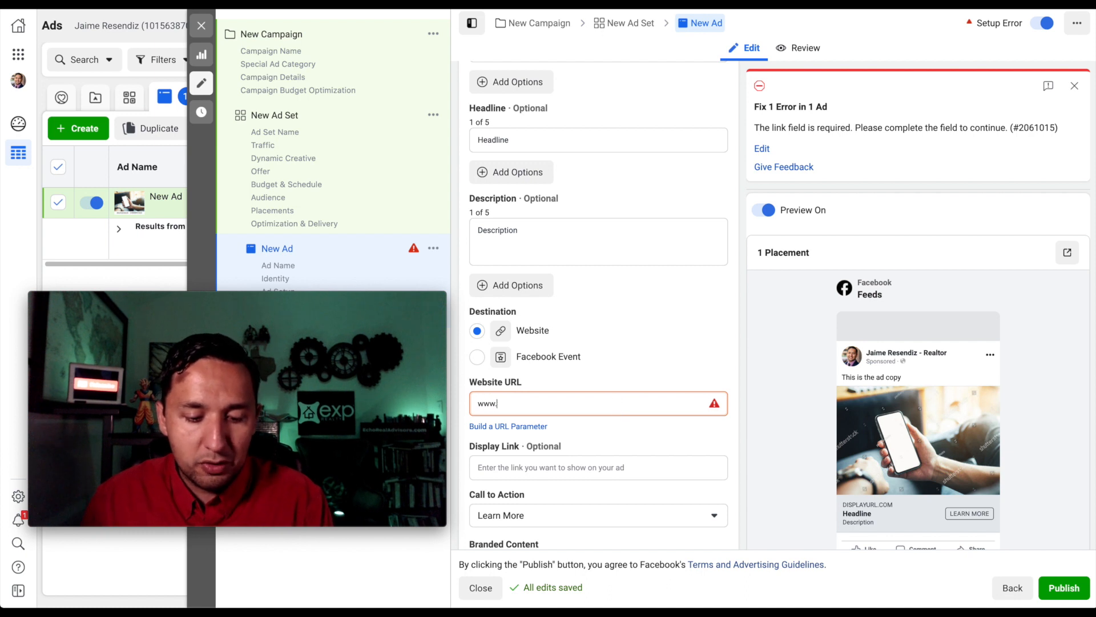
pyautogui.write('.website.c')
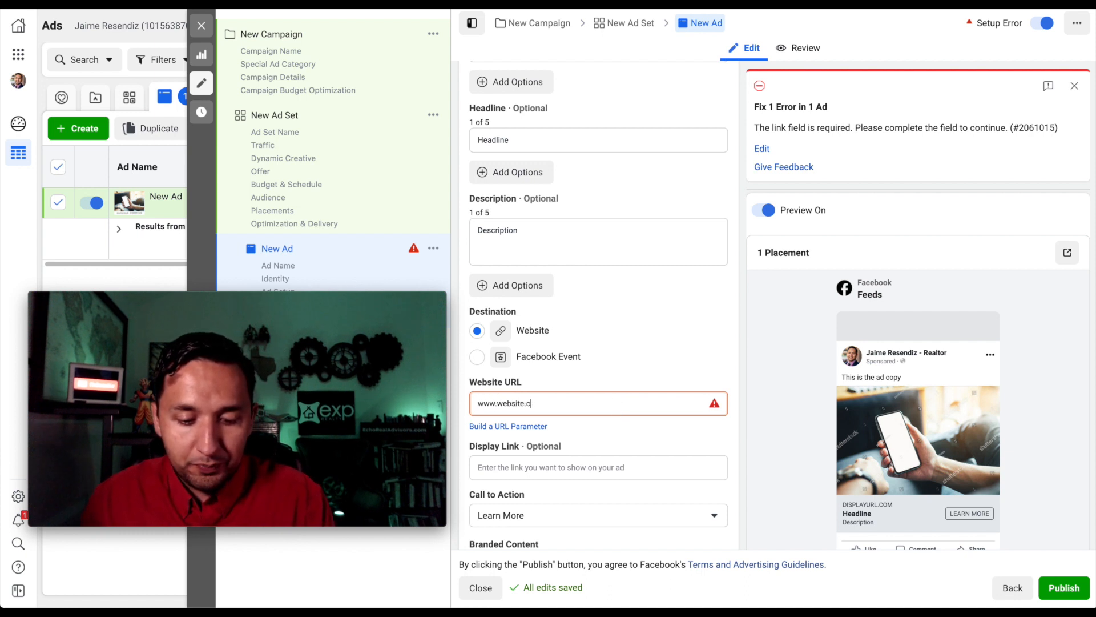
pyautogui.write('om')
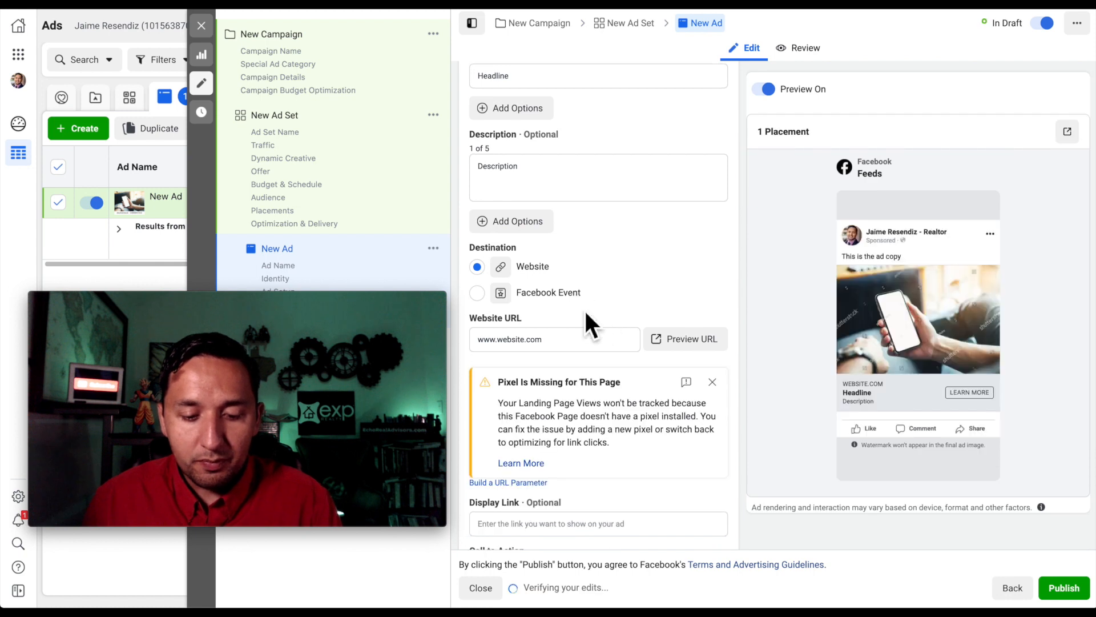
pyautogui.scroll(-1, 586, 311)
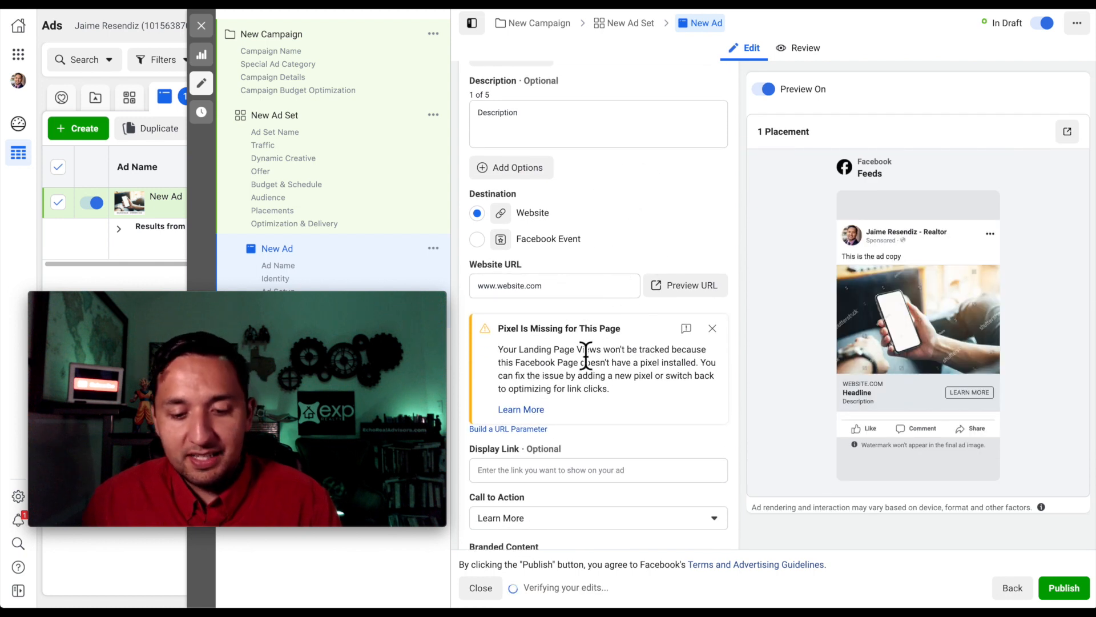
pyautogui.click(712, 329)
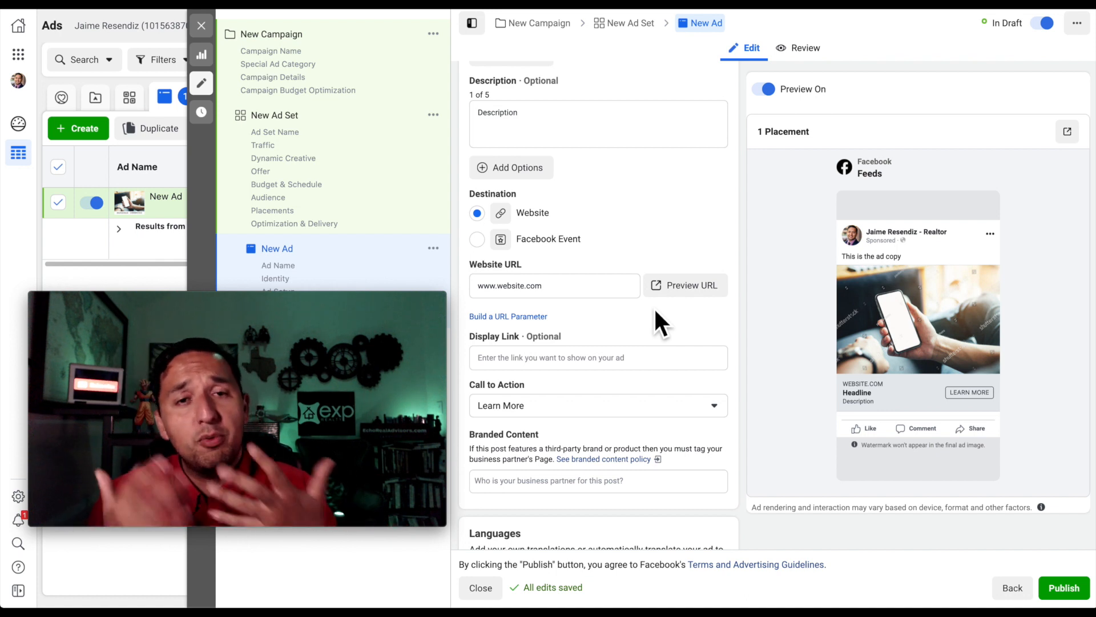
# Step: Choose Learn More as the ad's call to action and review the Languages and Tracking sections
pyautogui.scroll(-1, 655, 311)
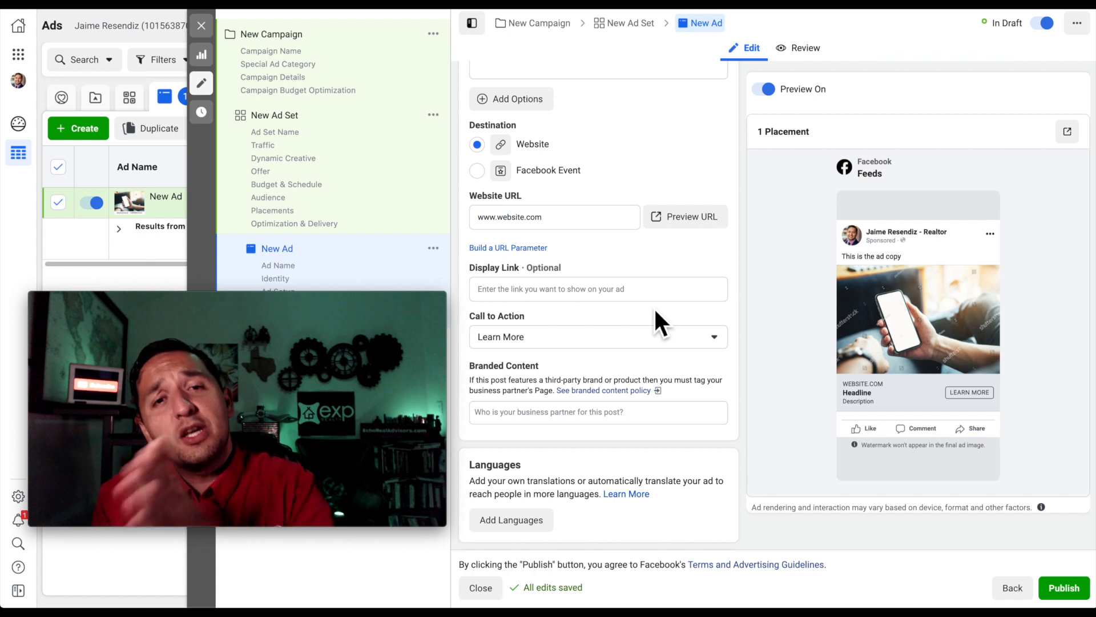
pyautogui.scroll(-2, 655, 312)
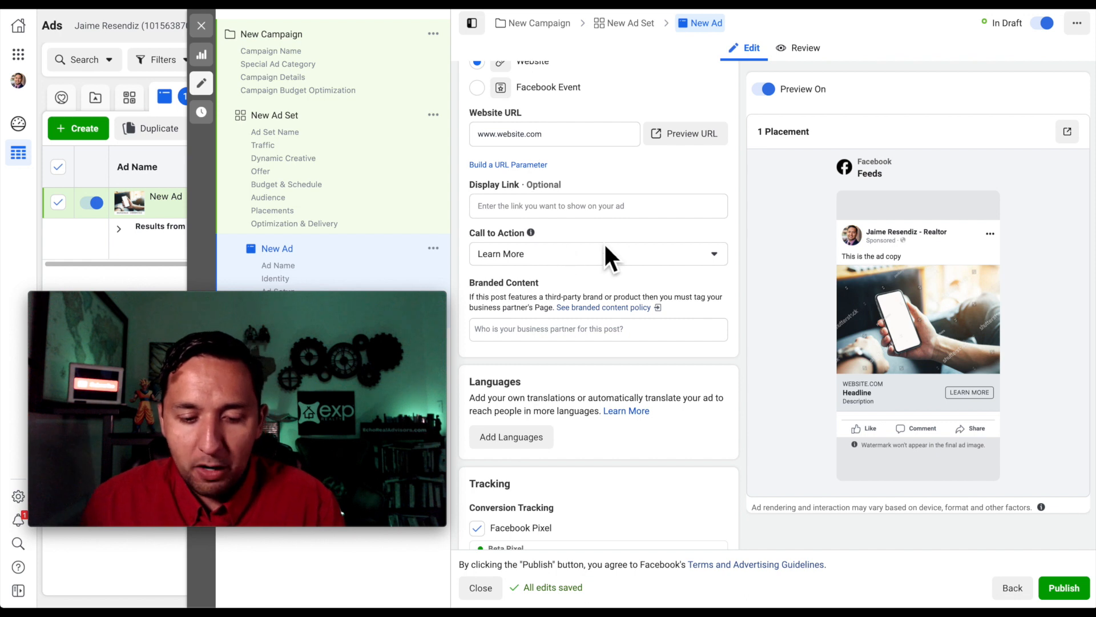
pyautogui.click(502, 253)
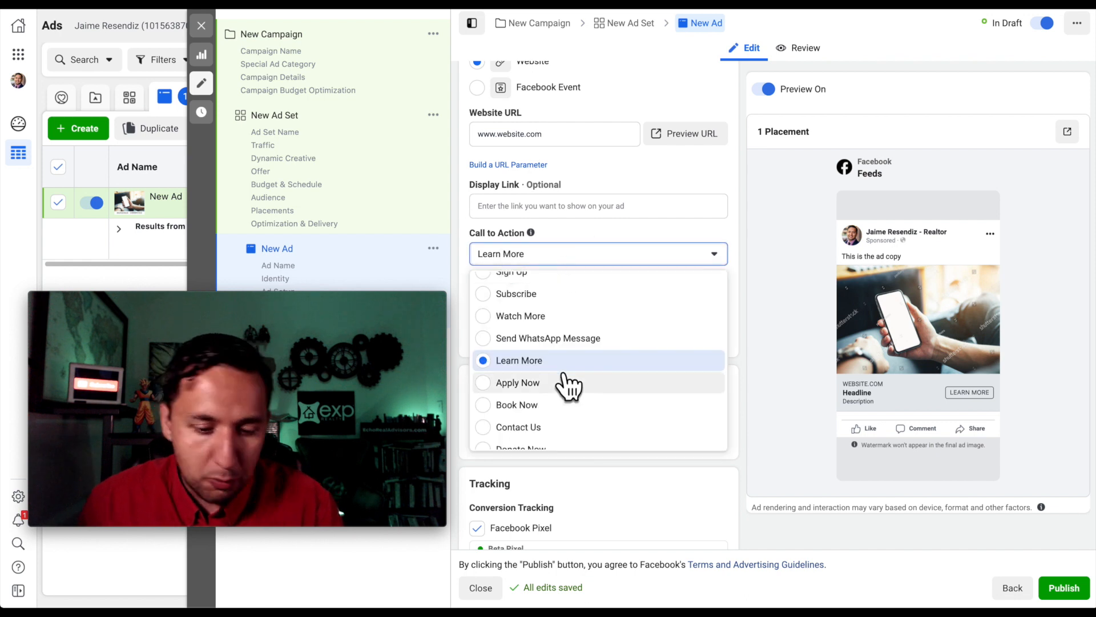
pyautogui.click(529, 361)
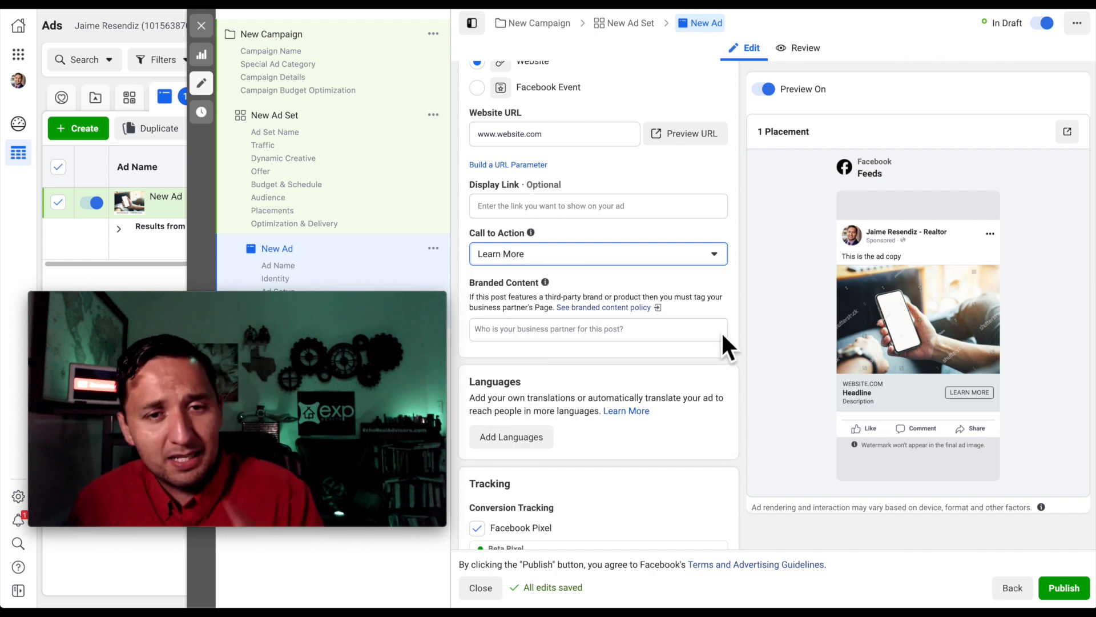
pyautogui.scroll(-2, 721, 331)
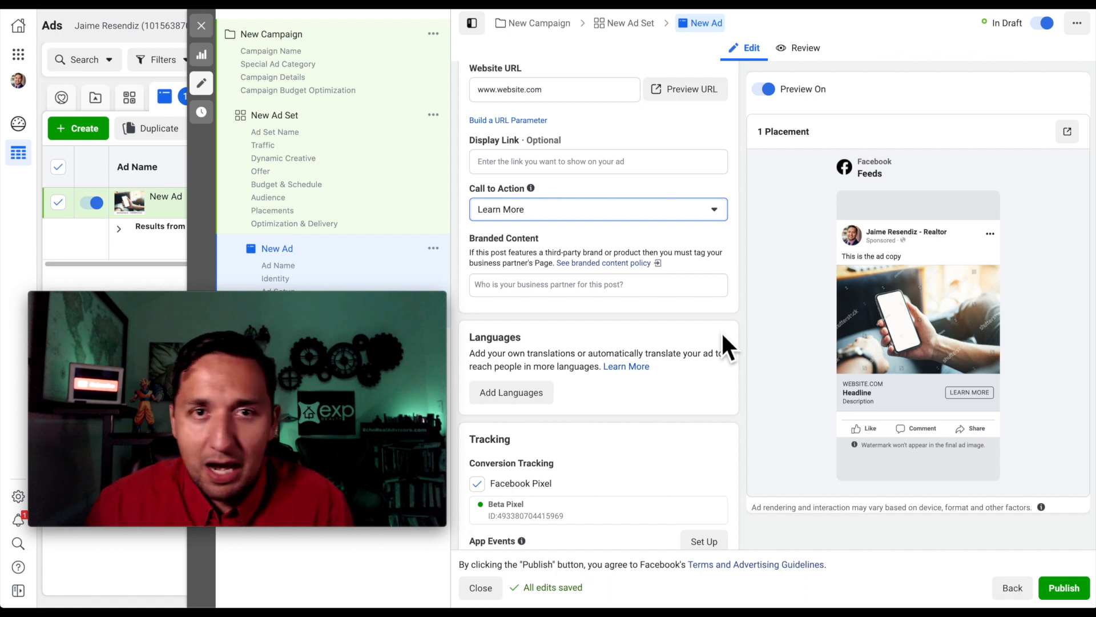
pyautogui.scroll(-4, 721, 331)
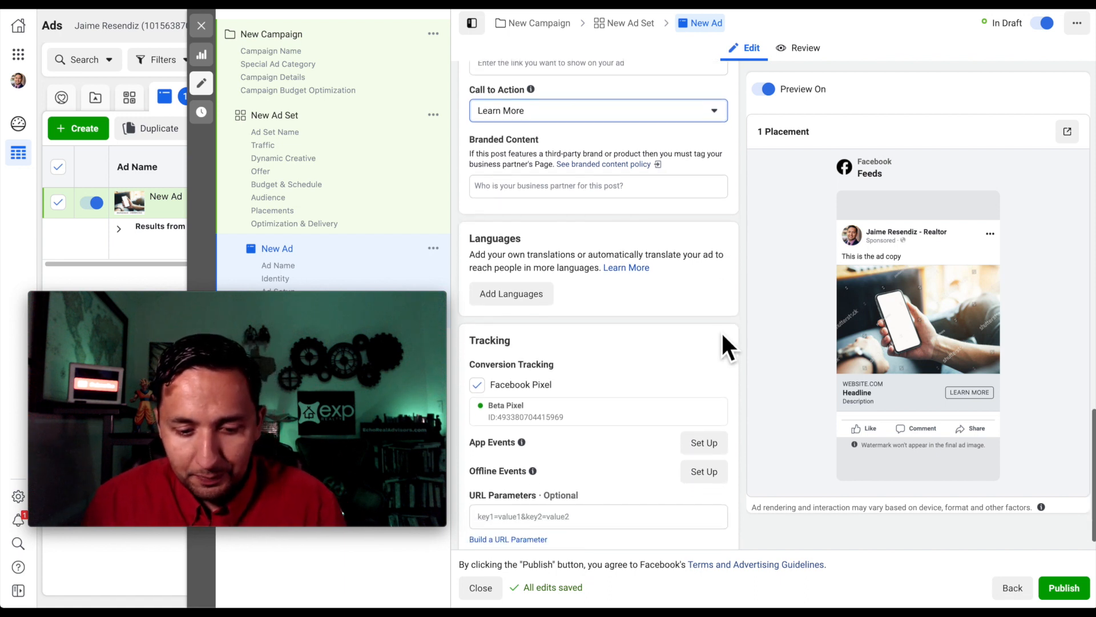
pyautogui.scroll(-1, 687, 389)
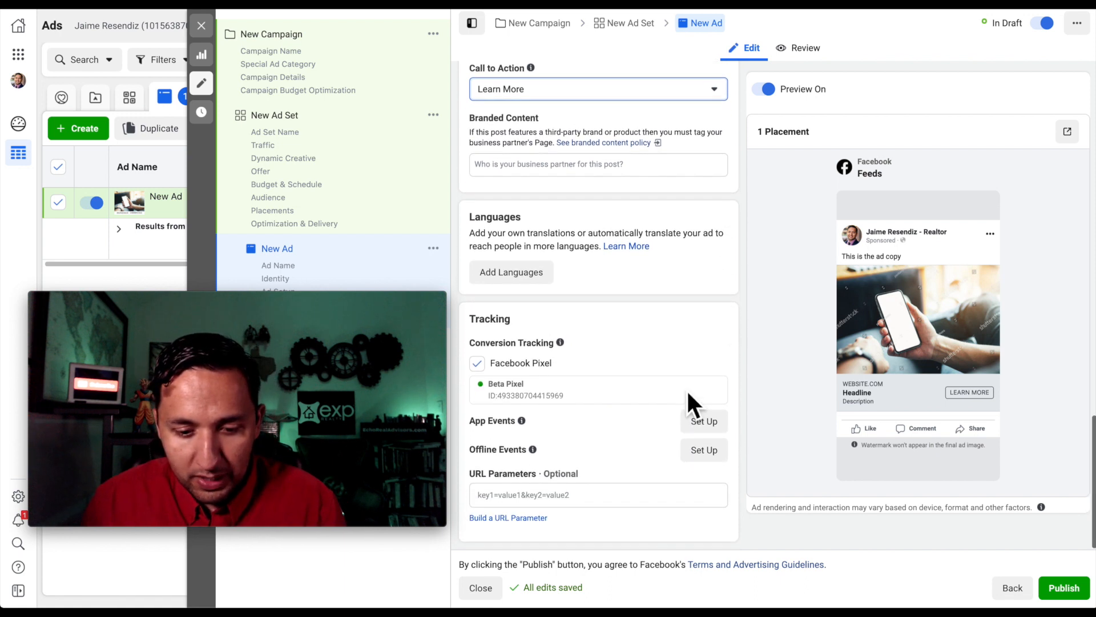